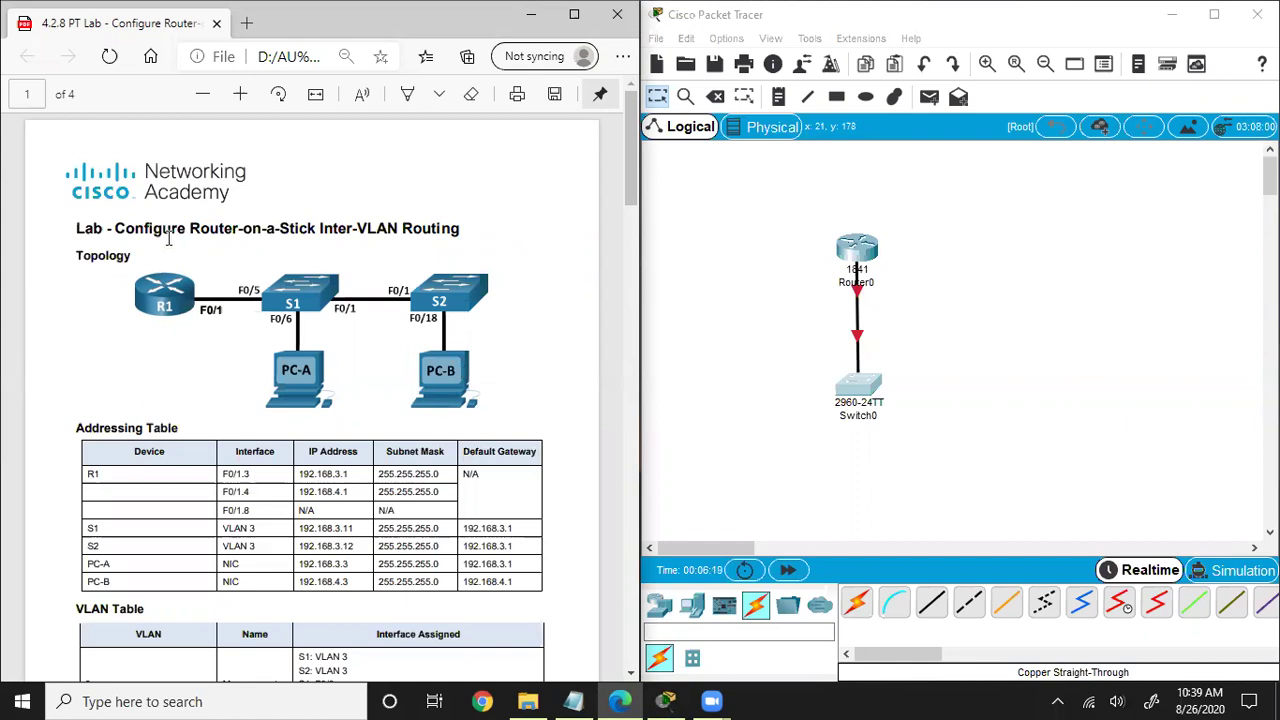
- Examine the lab's router-on-a-stick topology and its Part 4 instructions on inter-VLAN routing
left_click_drag(193, 228, 318, 243)
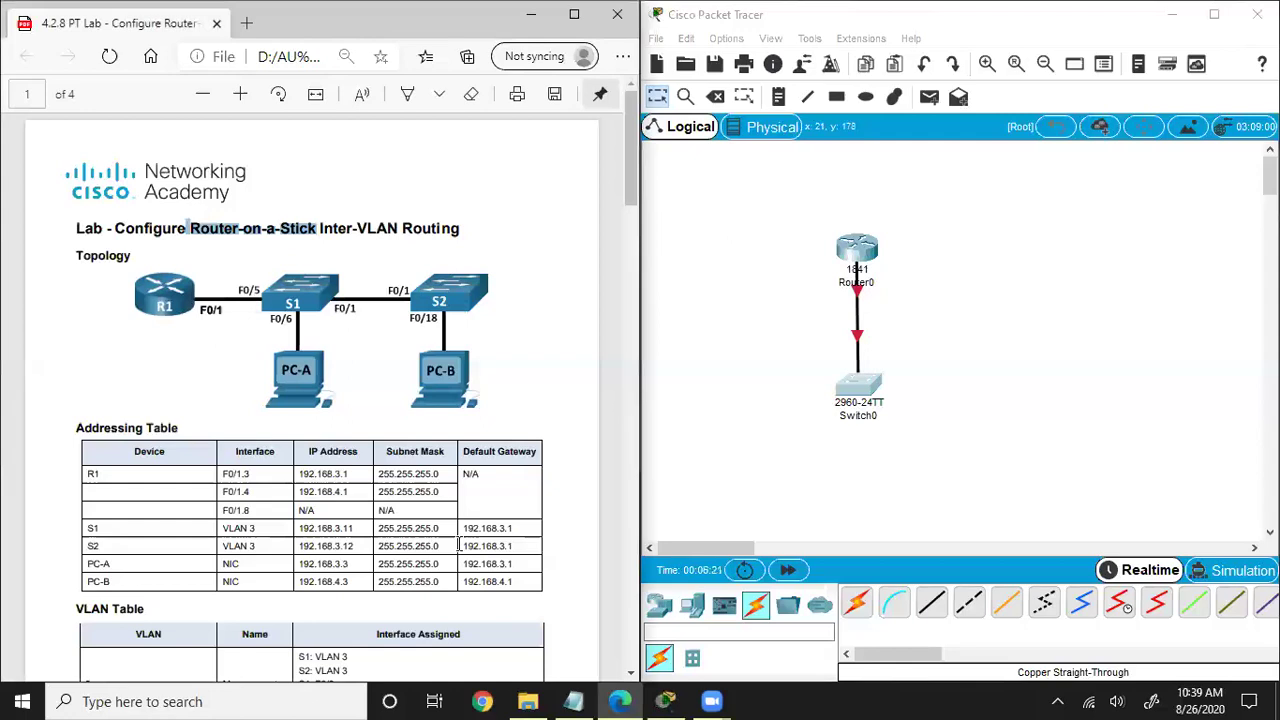
left_click(965, 413)
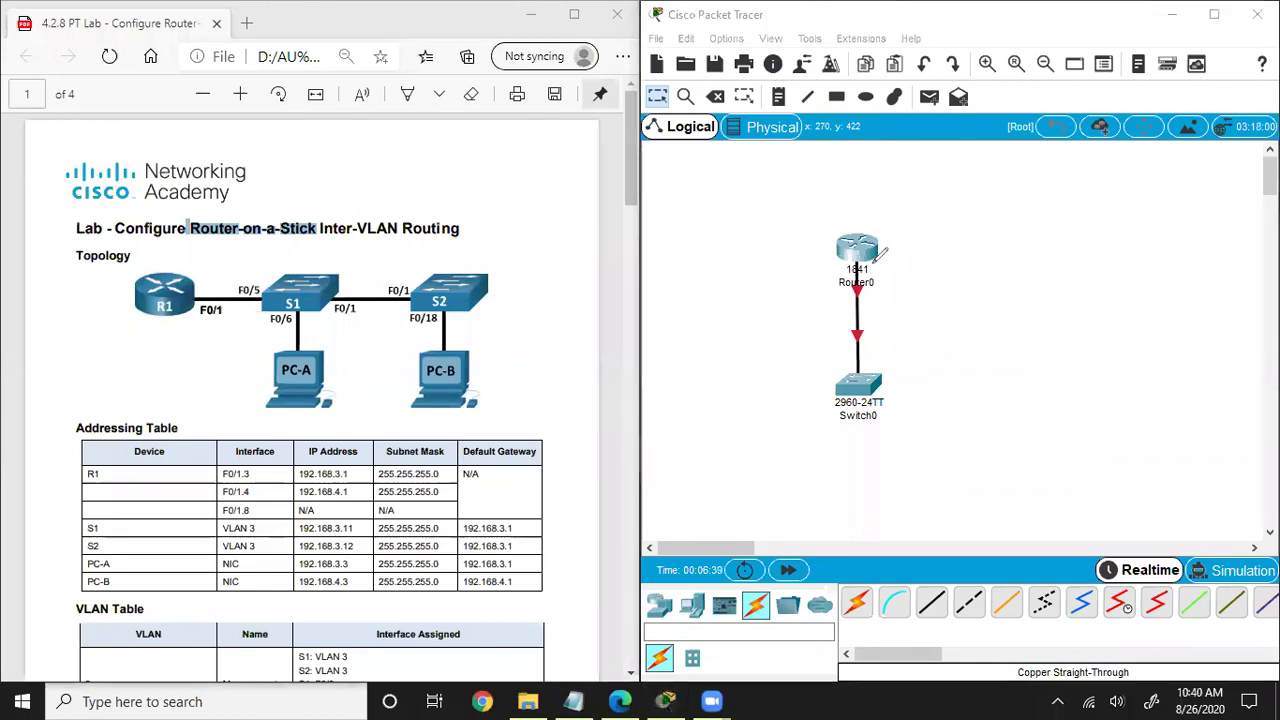
left_click_drag(871, 264, 877, 380)
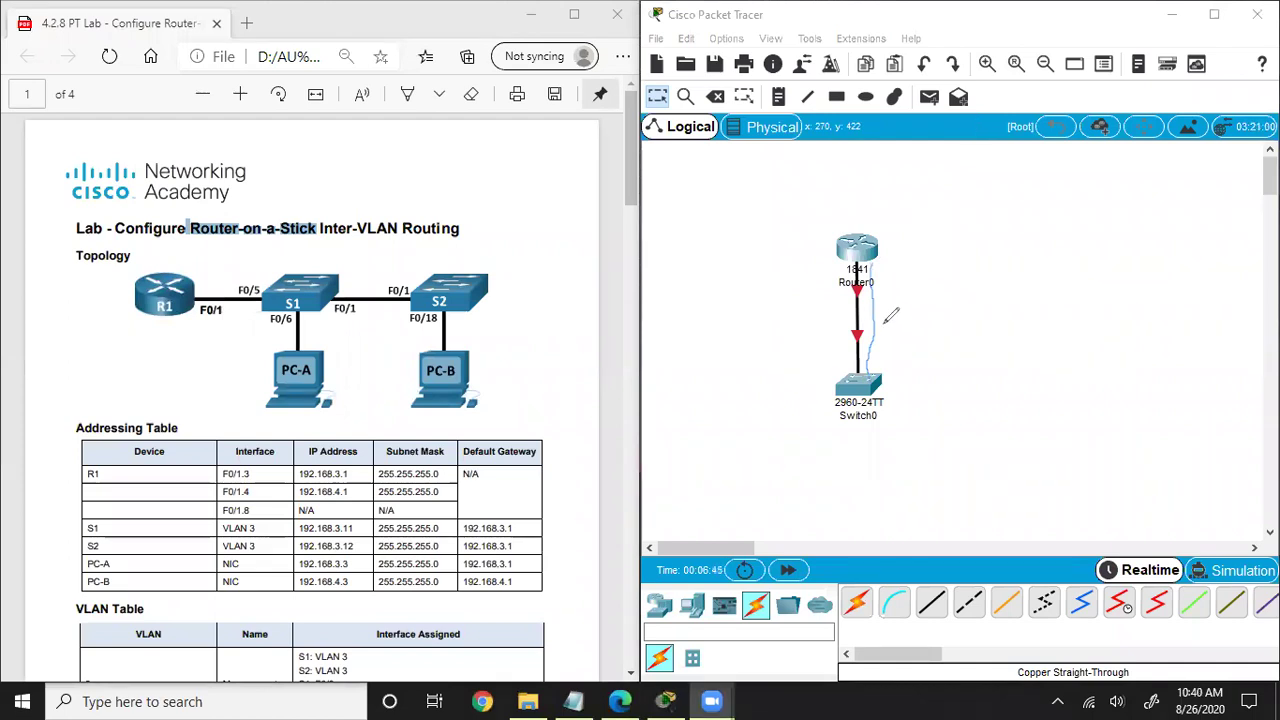
left_click(931, 250)
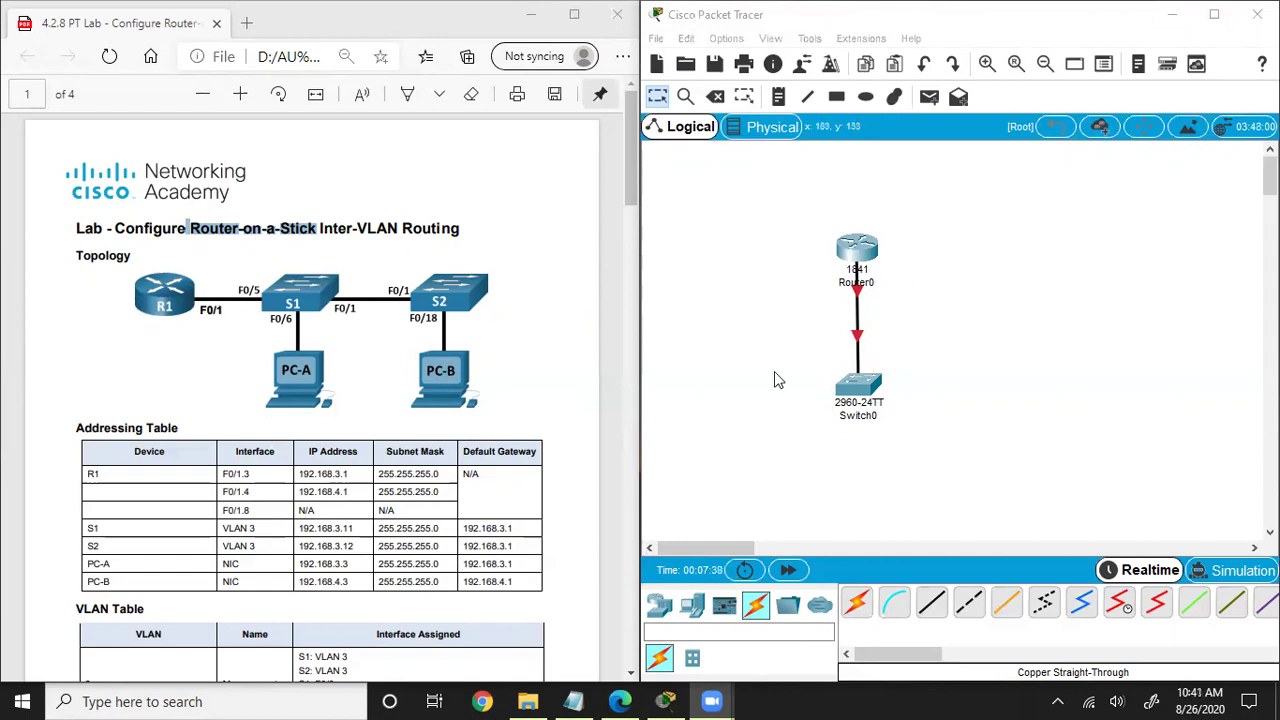
scroll(290, 390, "down", 12)
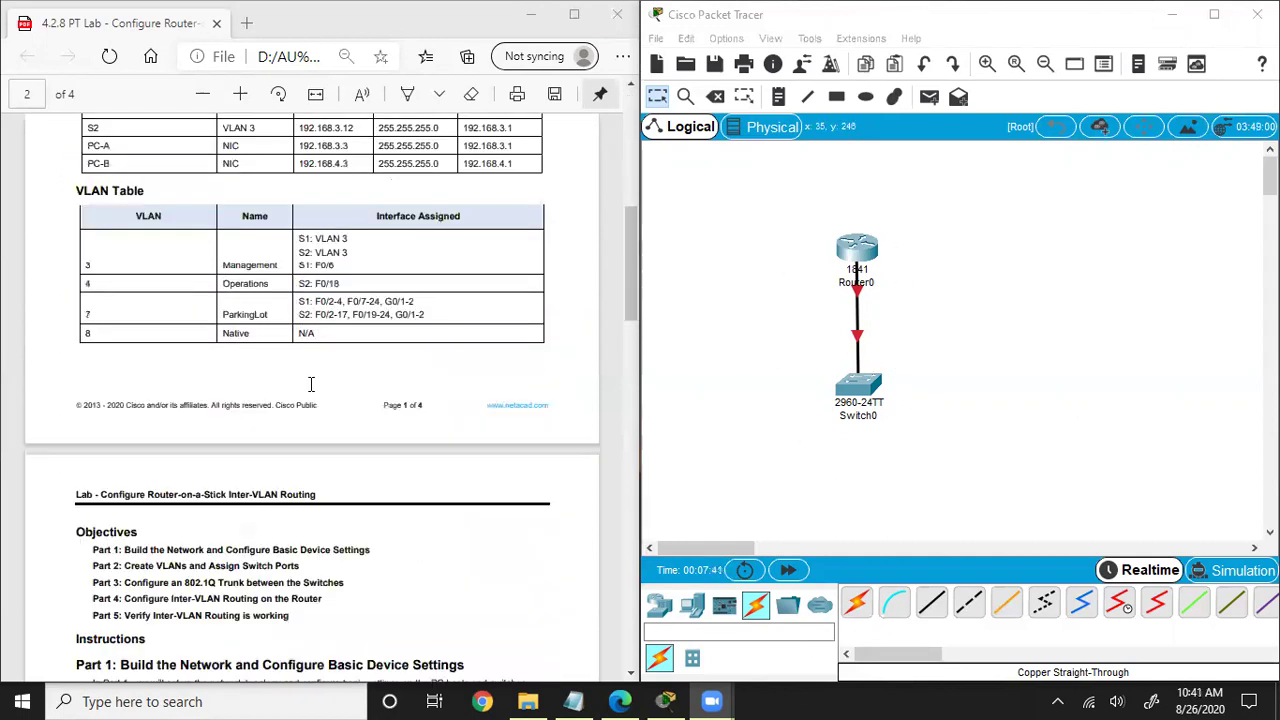
scroll(311, 384, "down", 13)
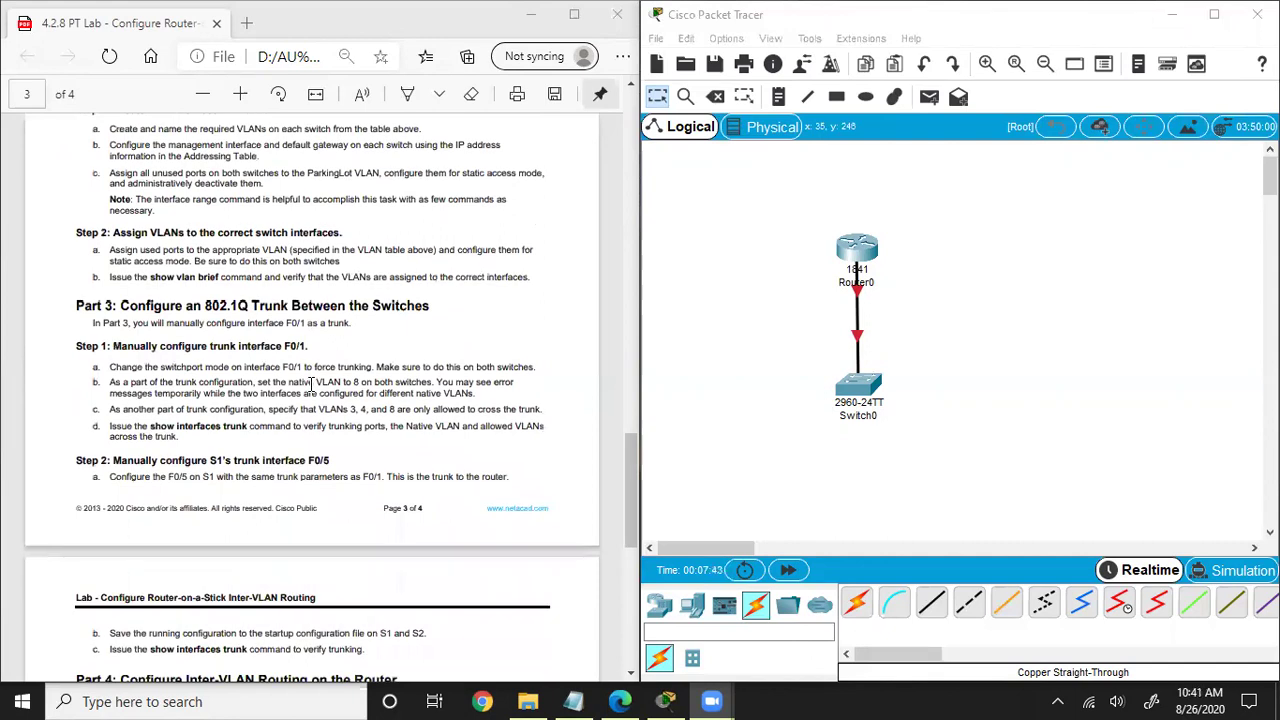
scroll(199, 385, "down", 3)
left_click_drag(120, 408, 410, 412)
left_click(412, 412)
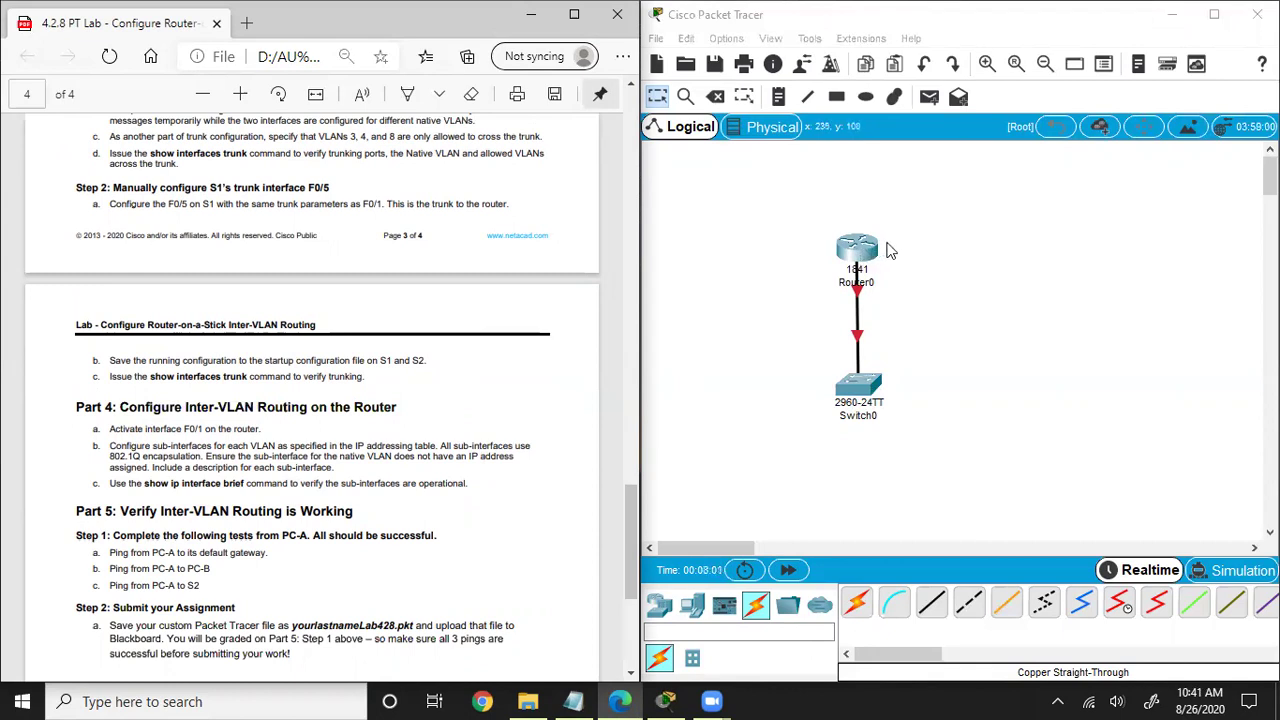
left_click_drag(853, 251, 856, 258)
left_click_drag(869, 398, 872, 414)
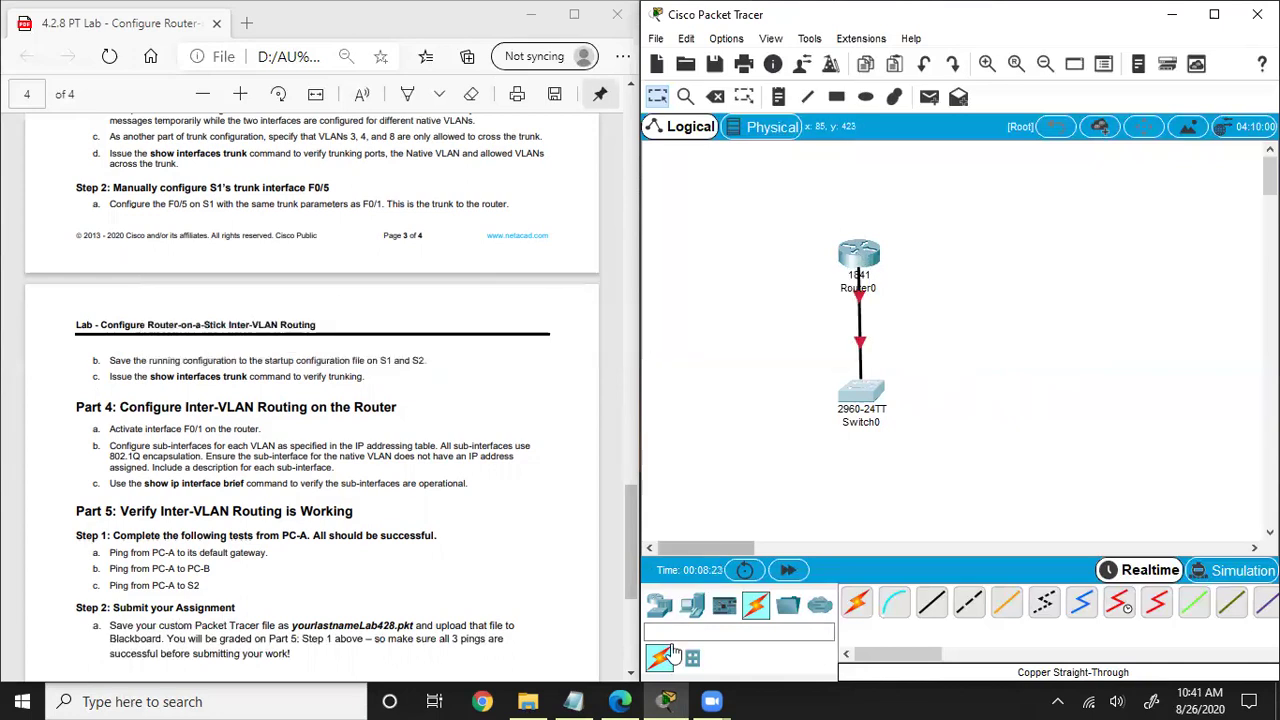
- Switch to the Notepad VLAN list, place it over the lab document and review the VLAN 10 line
left_click(574, 701)
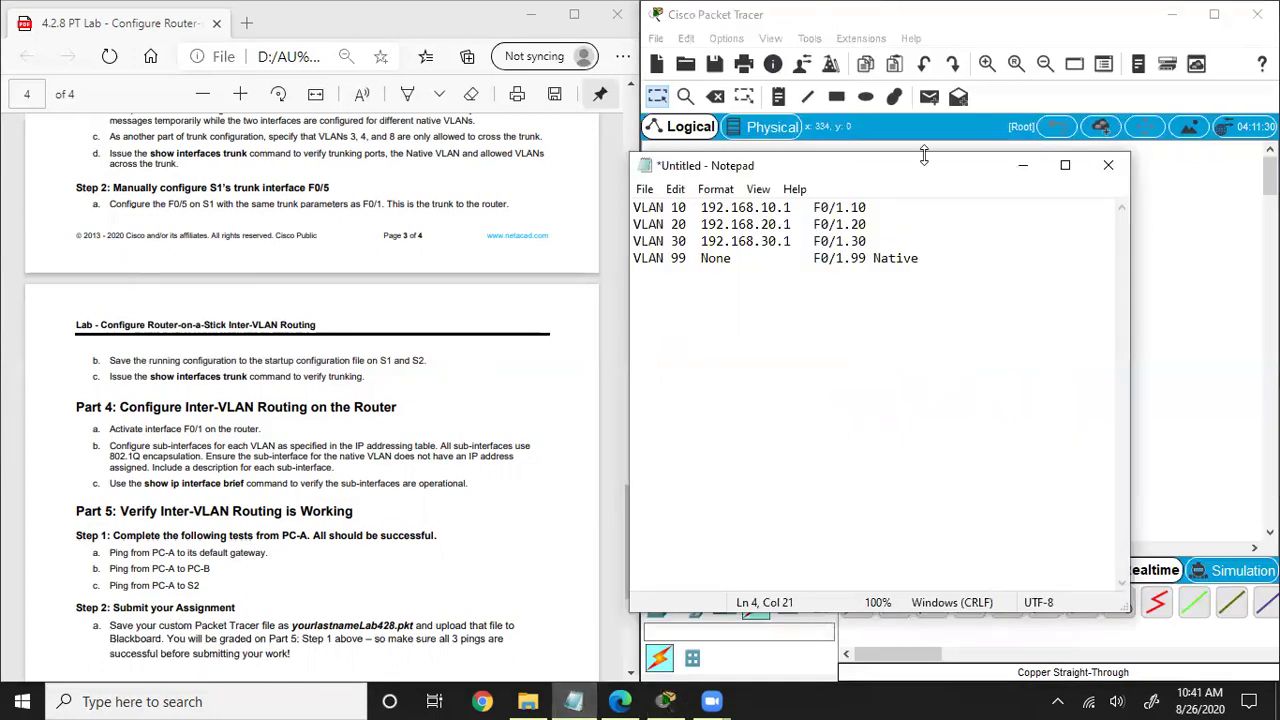
left_click_drag(924, 155, 376, 129)
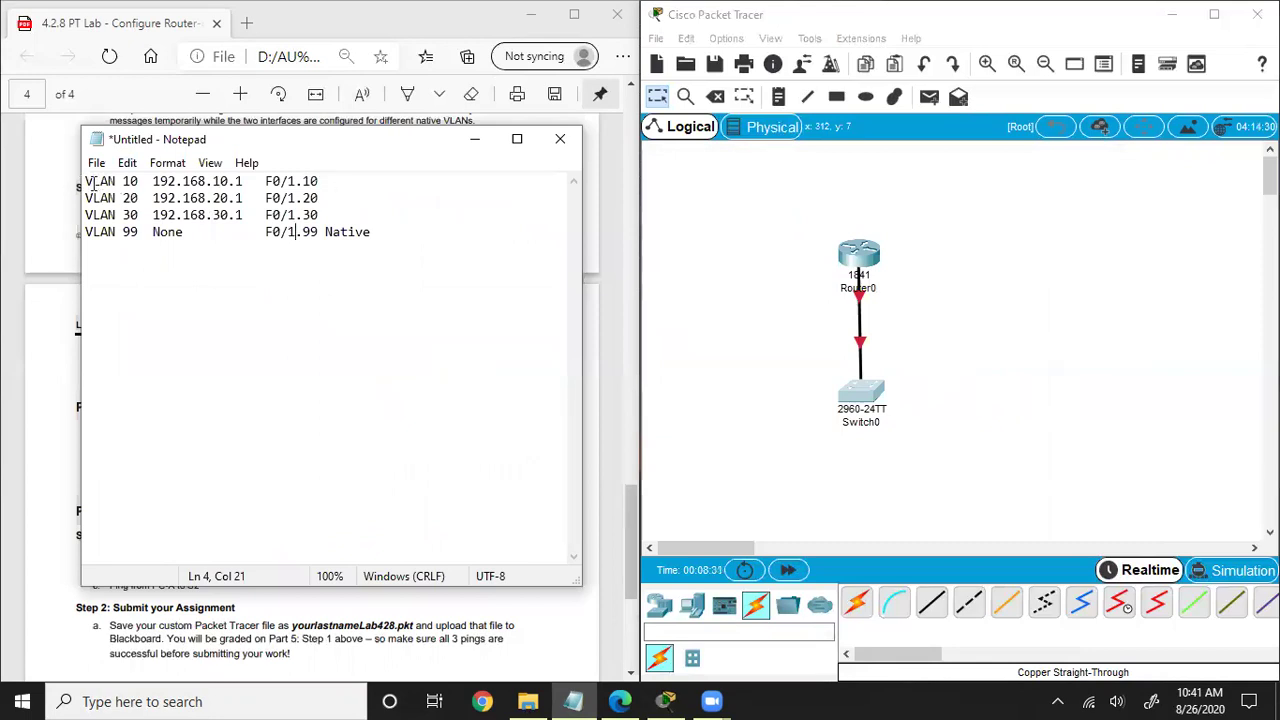
left_click_drag(87, 181, 338, 181)
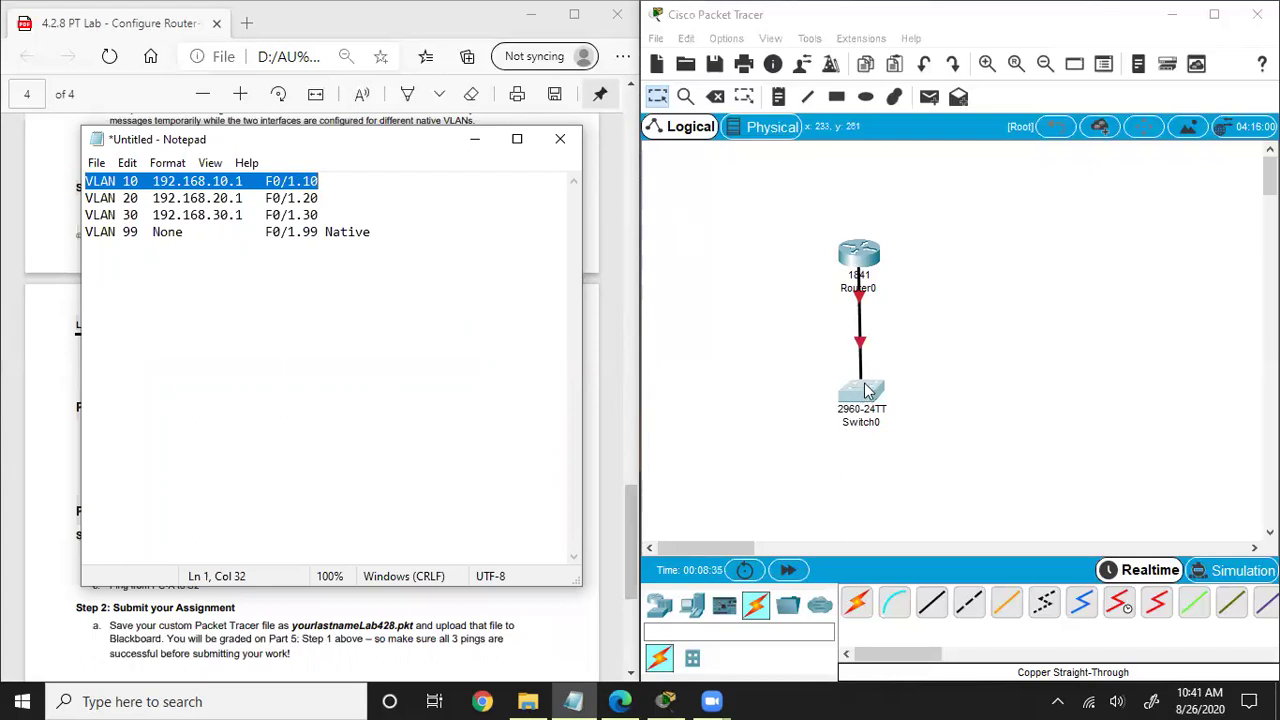
left_click(108, 183)
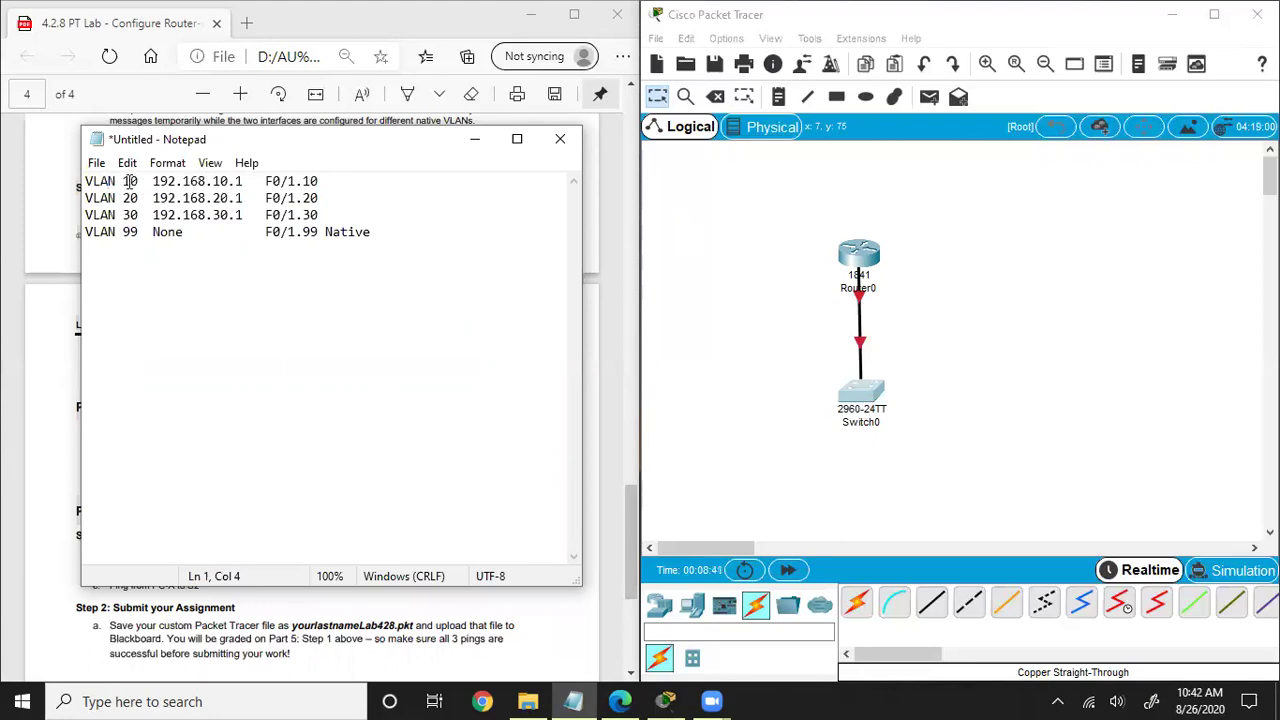
key("Right")
key("Right")
key("shift+Right")
key("shift+Right")
key("Right")
key("Right")
key("Right")
key("Right")
key("Right")
key("Right")
key("Right")
key("Right")
key("Right")
key("shift+Right")
key("shift+Right")
key("shift+Right")
key("shift+Right")
left_click(124, 181)
key("shift+Right")
key("shift+Right")
left_click_drag(121, 181, 137, 183)
left_click_drag(153, 182, 322, 180)
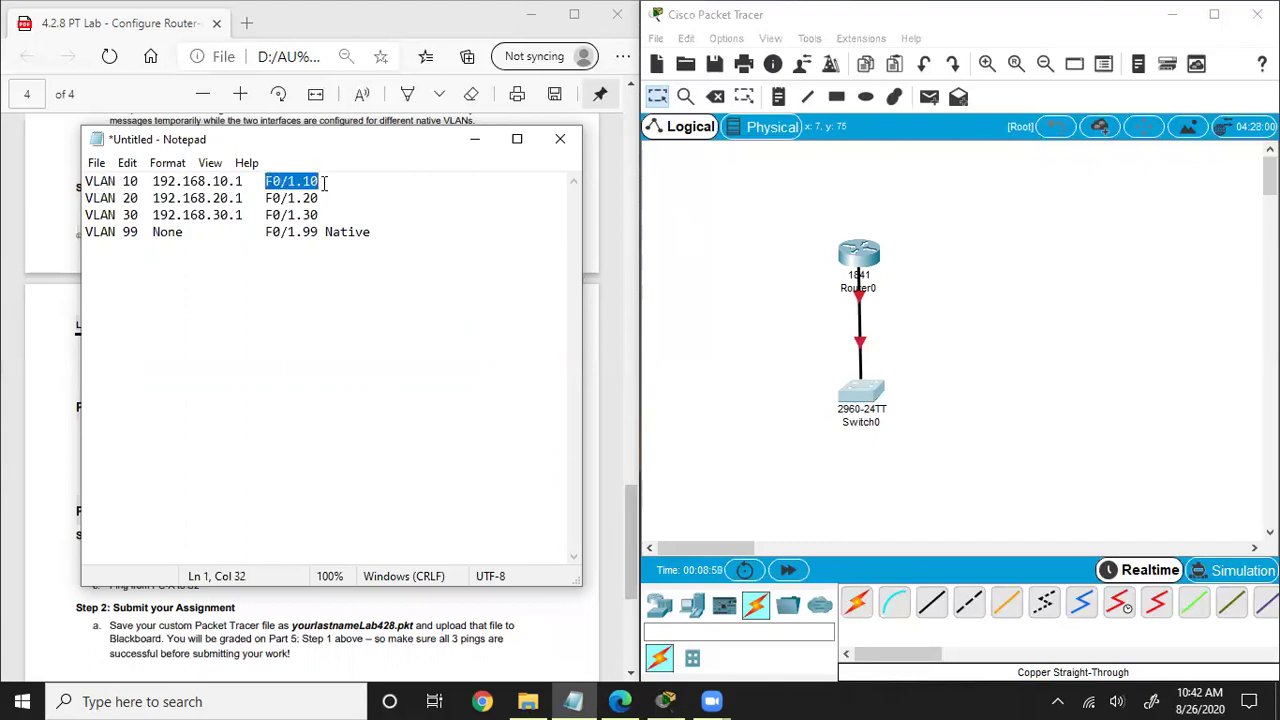
- Check the VLAN 10 subinterface number against the Part 4 sub-interface instruction and return to the Notepad list
left_click(296, 181)
left_click_drag(296, 181, 322, 189)
left_click(327, 185)
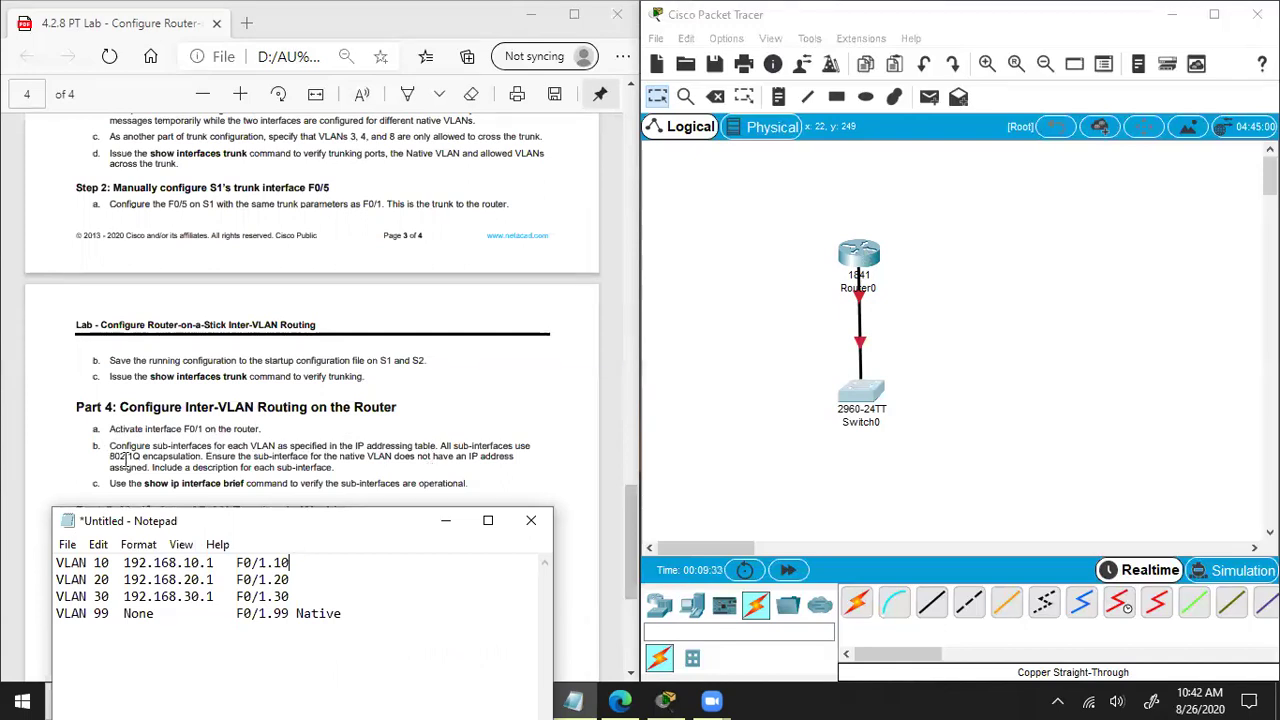
left_click_drag(111, 456, 186, 450)
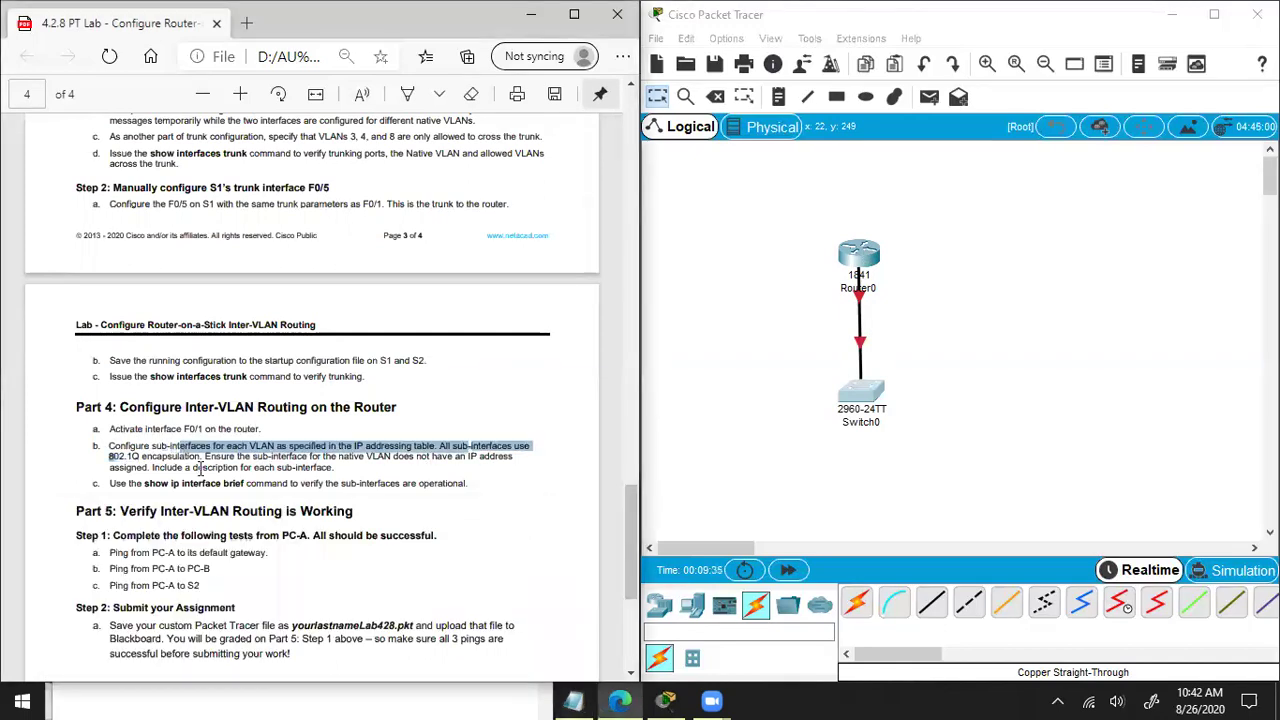
left_click(572, 700)
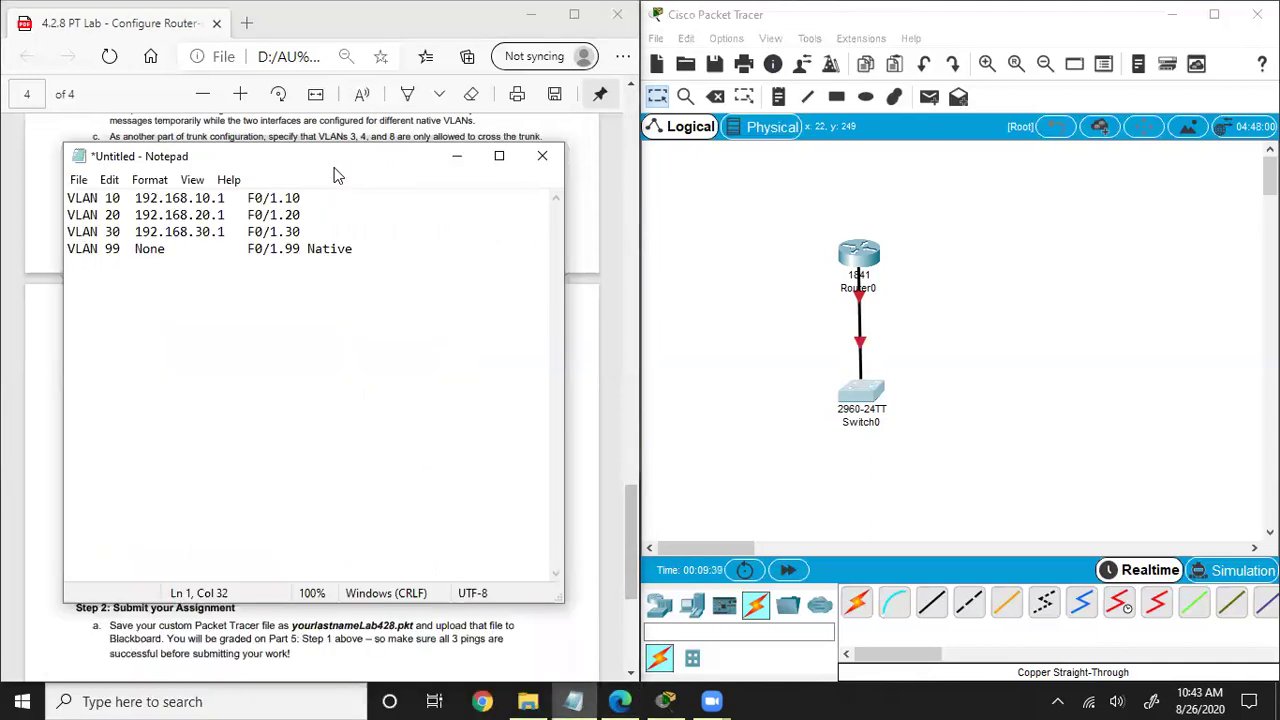
- Add a PC beside the router in Packet Tracer and link its RS 232 port to the router's Console port with a console cable
left_click(786, 606)
left_click_drag(857, 603, 1005, 340)
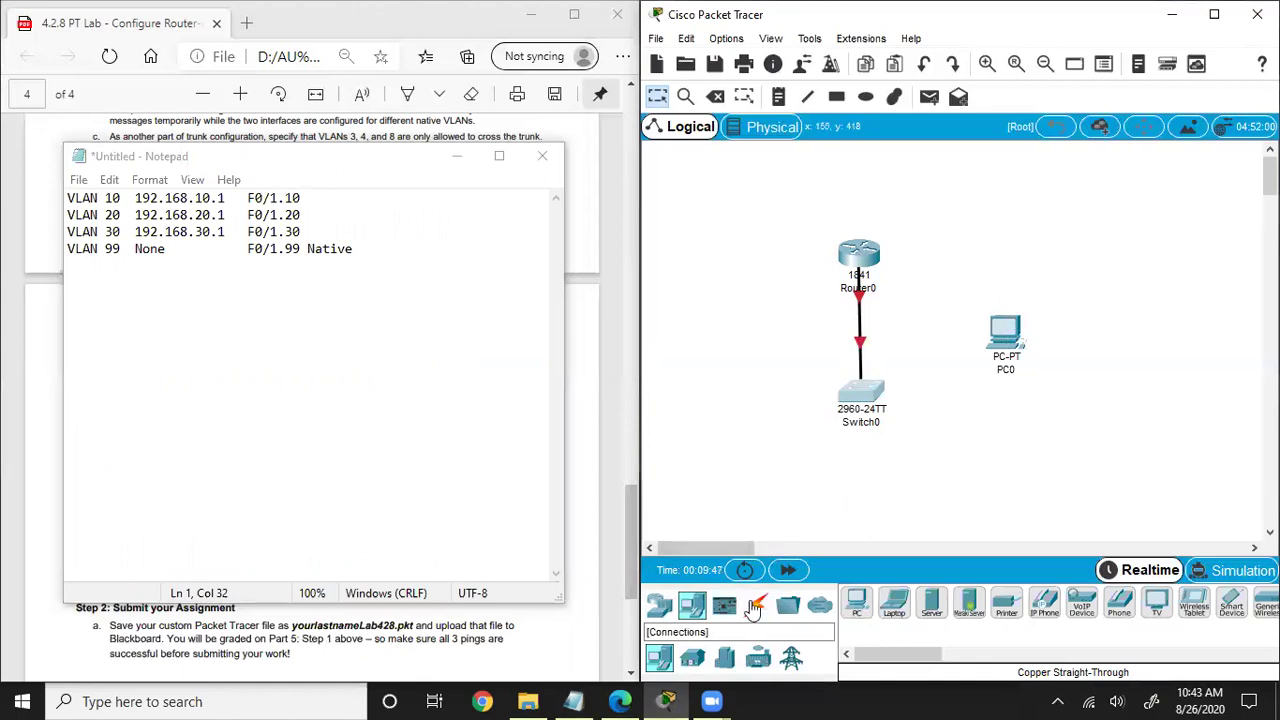
left_click(754, 608)
left_click(931, 602)
left_click(1006, 338)
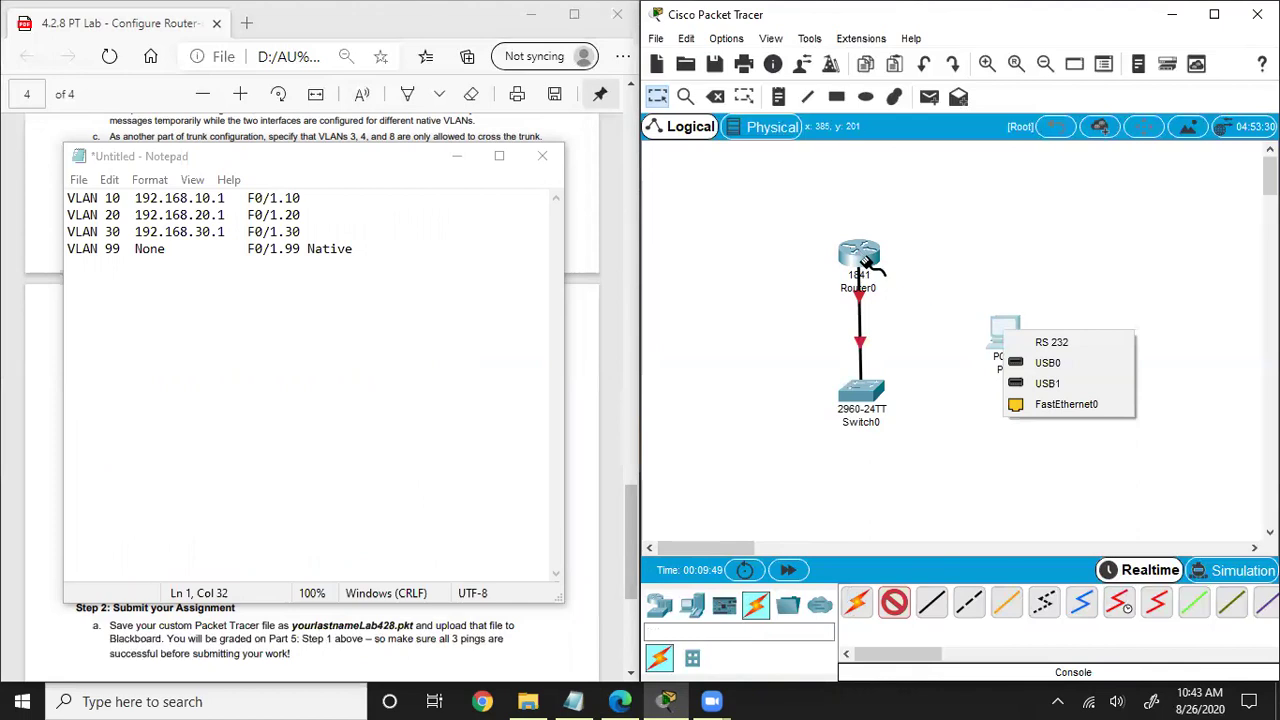
left_click(1050, 342)
left_click(860, 258)
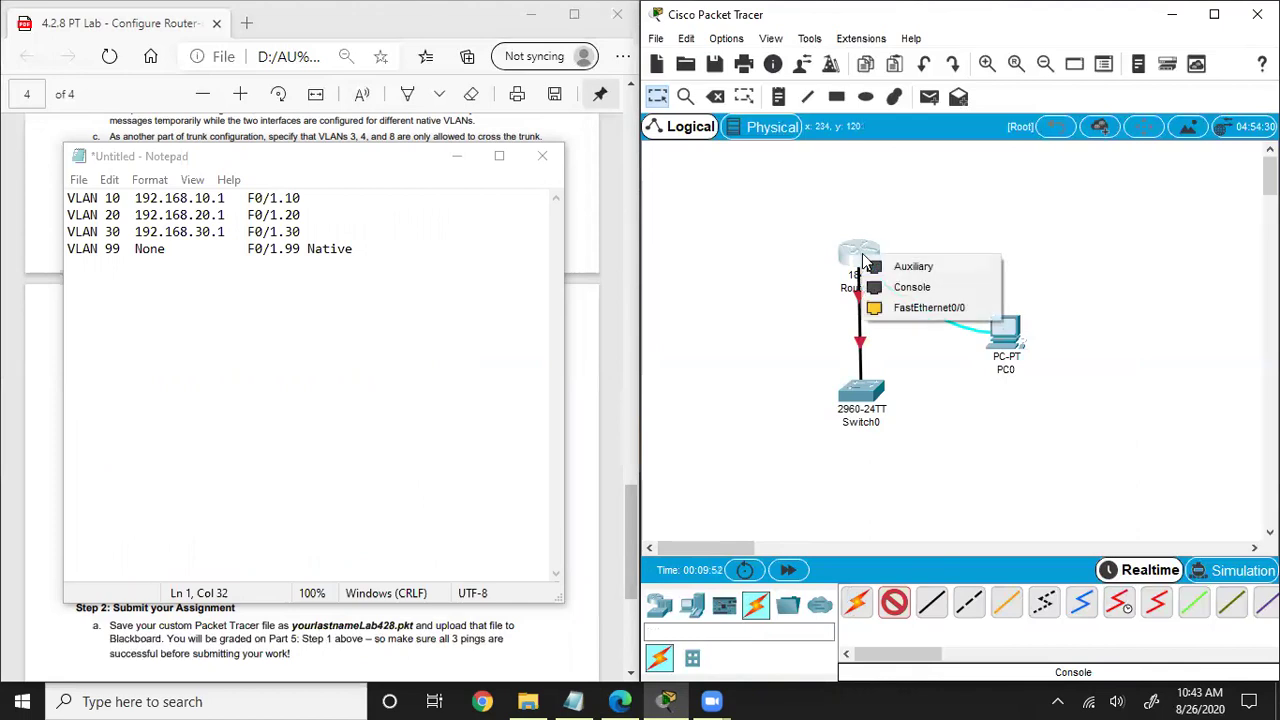
left_click(906, 288)
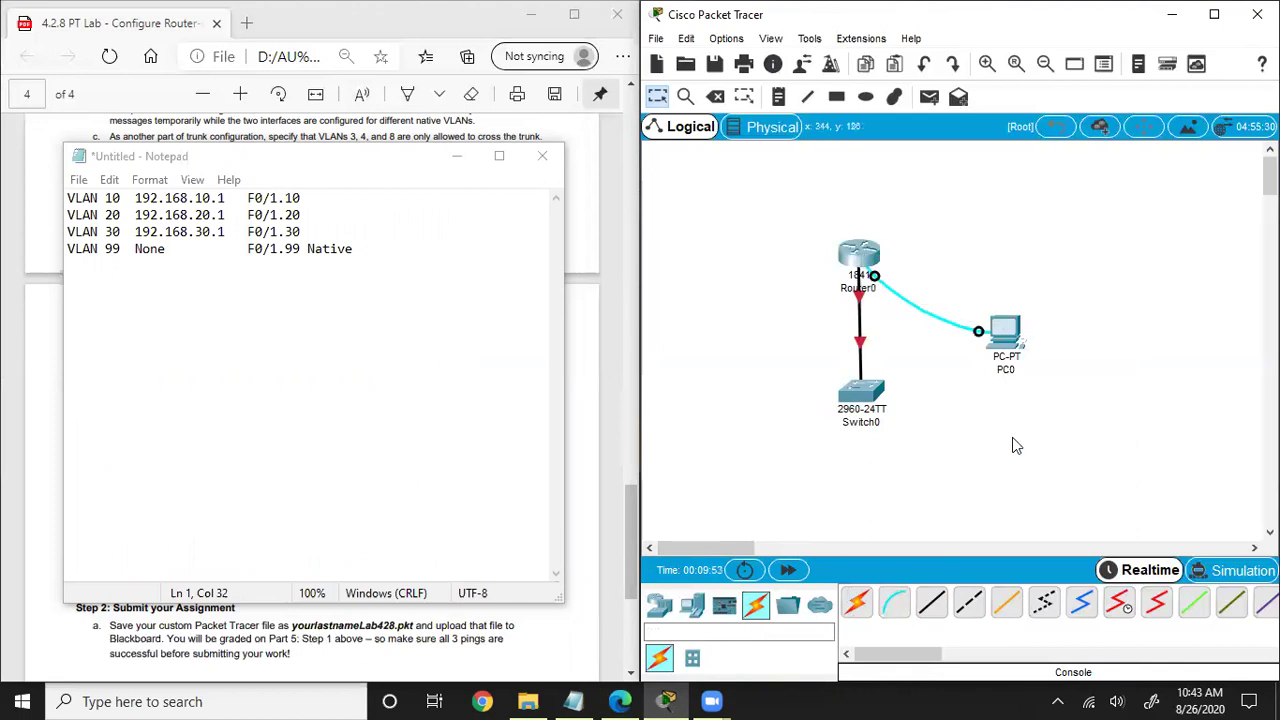
- Open a terminal session on PC0 using the default port configuration
left_click(1012, 342)
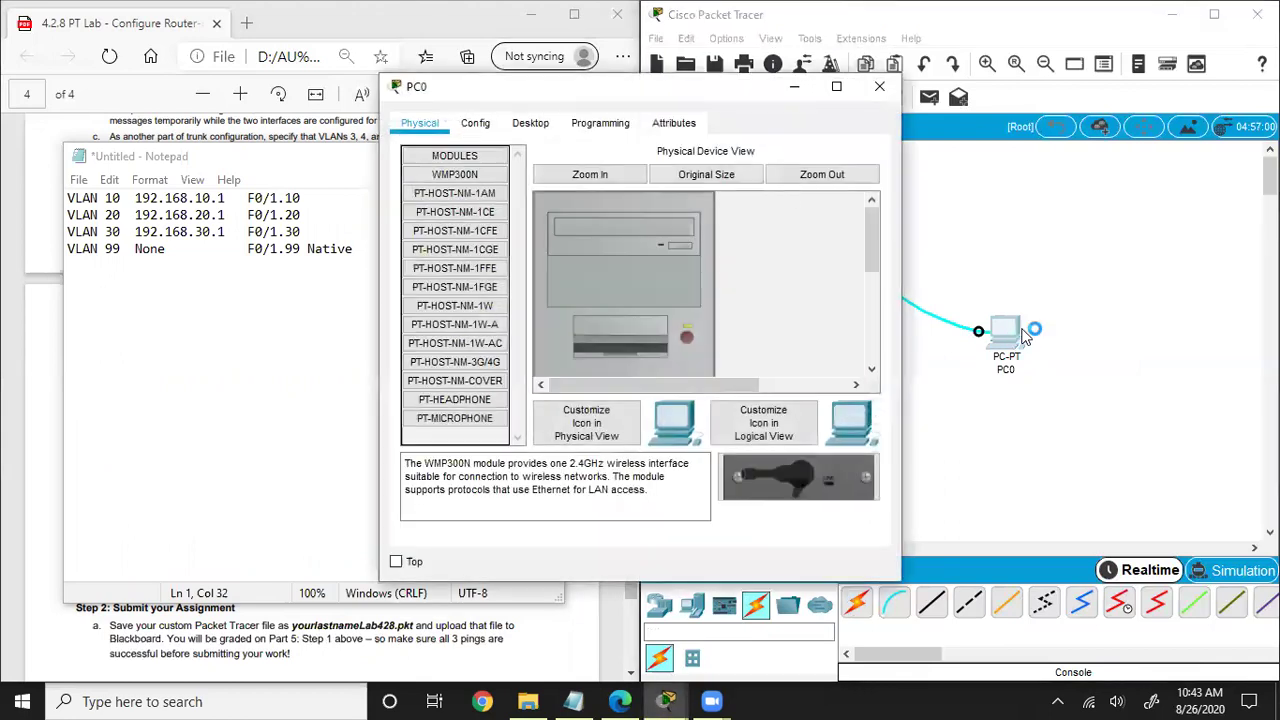
left_click_drag(666, 100, 1012, 118)
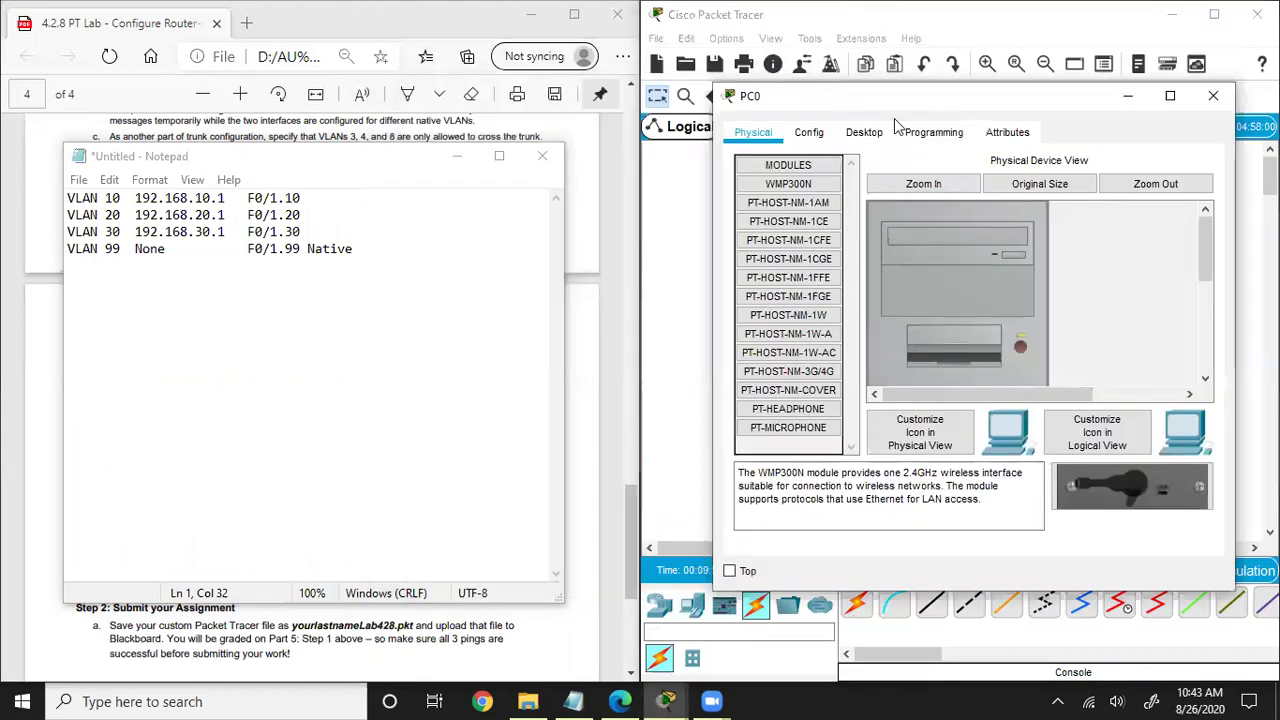
left_click(864, 132)
left_click(1042, 214)
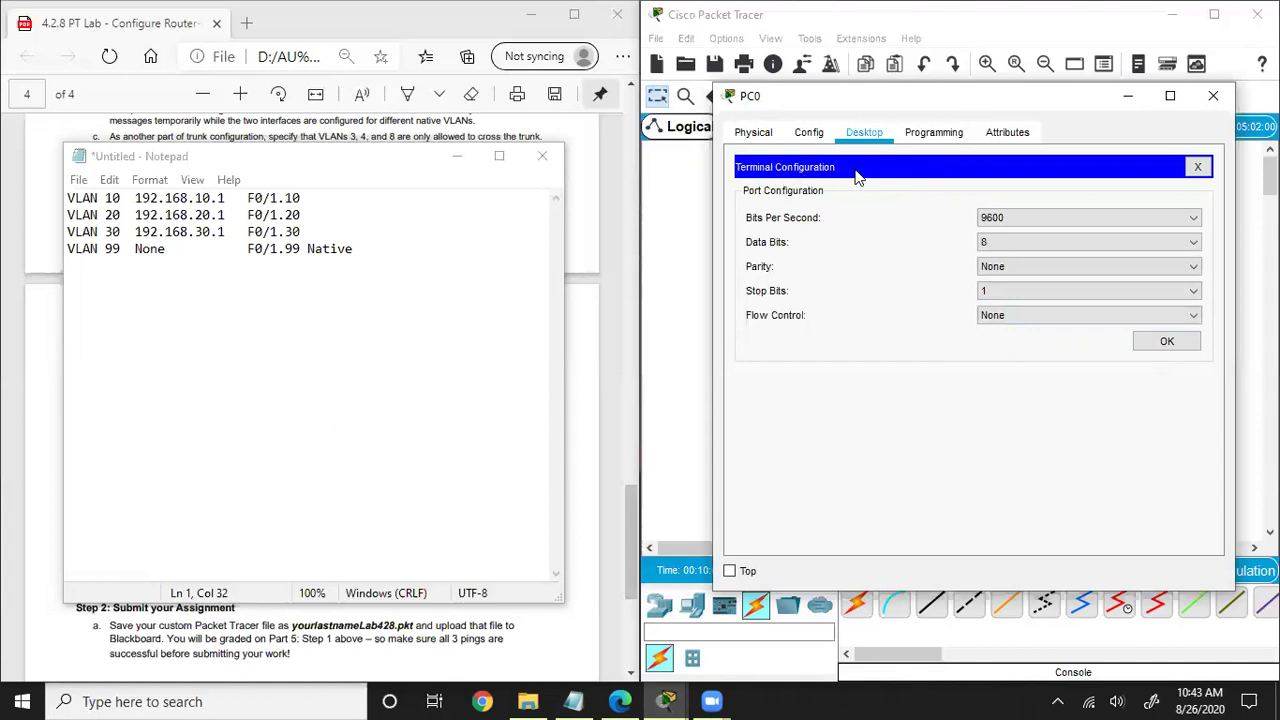
left_click(1160, 341)
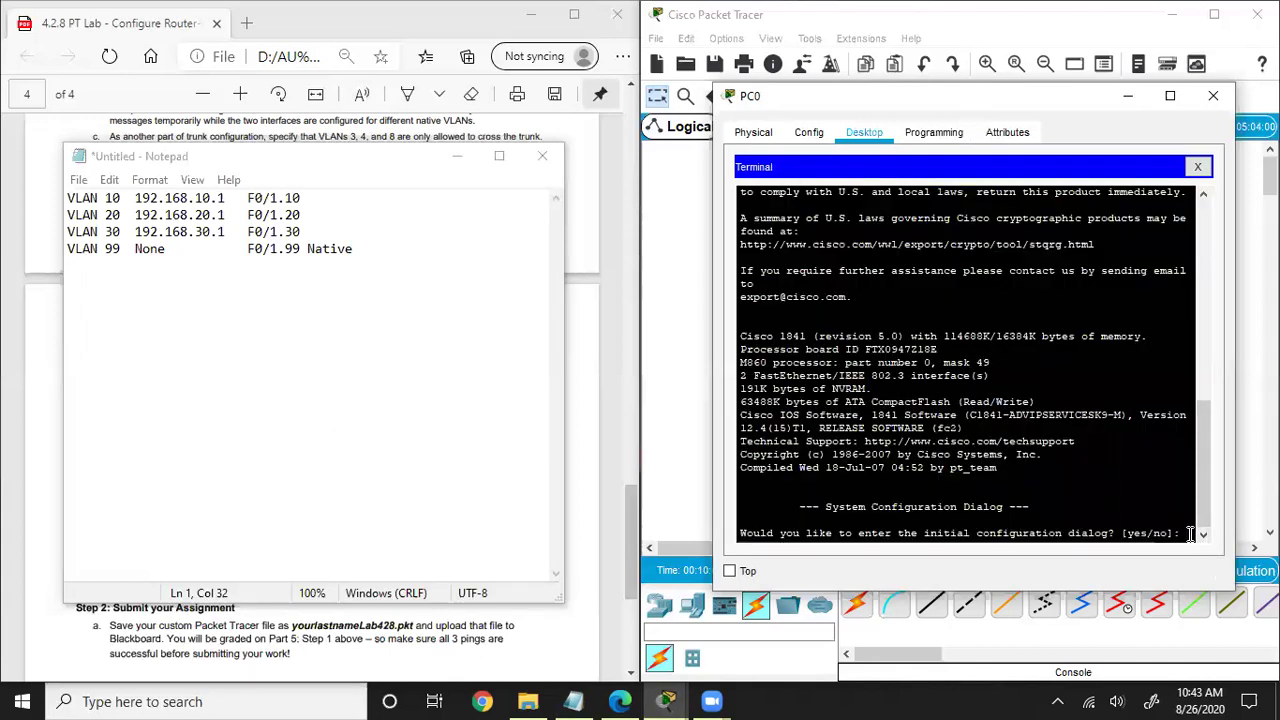
- Decline the router's initial configuration dialog and enter global configuration mode
type("no")
key("Return")
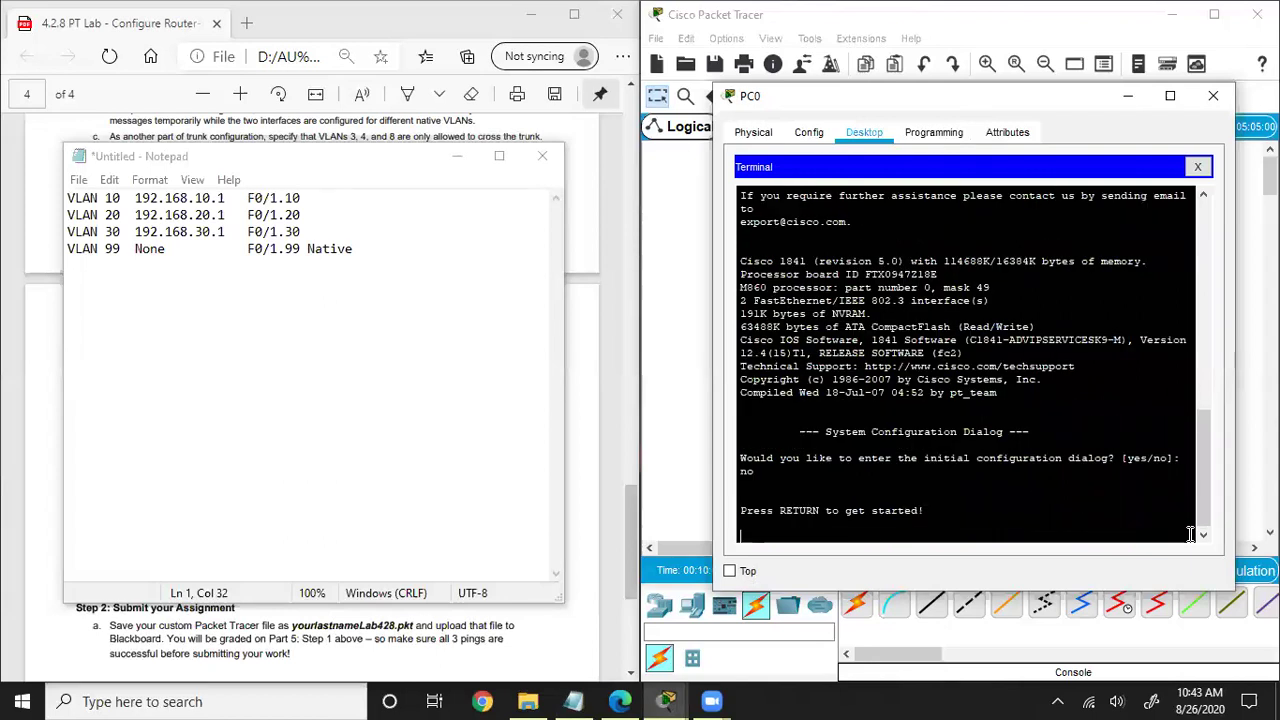
key("Return")
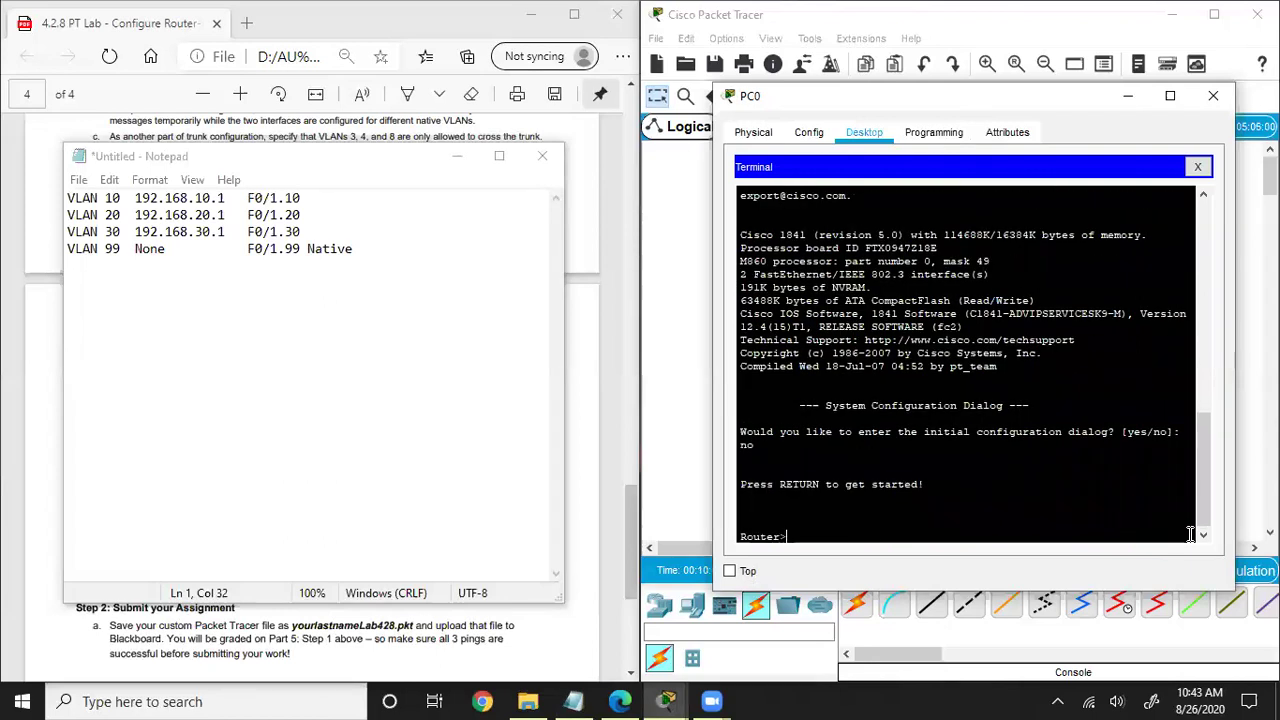
type("enable")
key("Return")
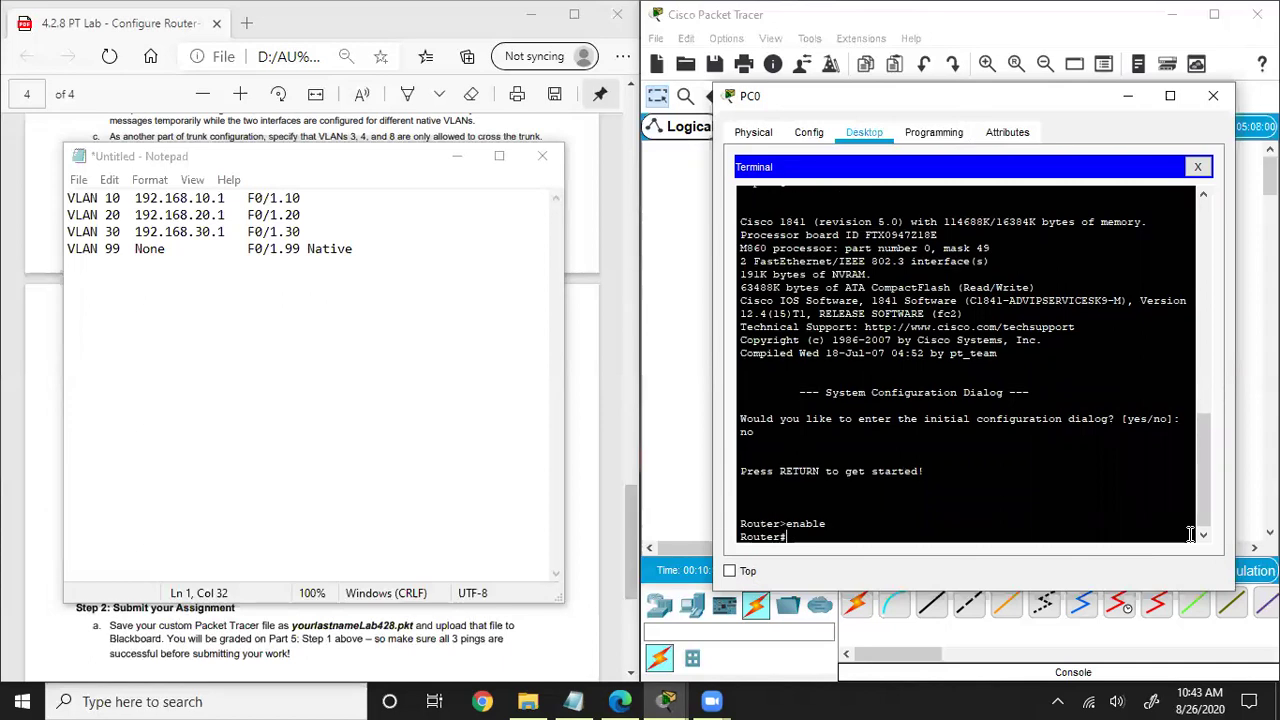
type("conf t")
key("Return")
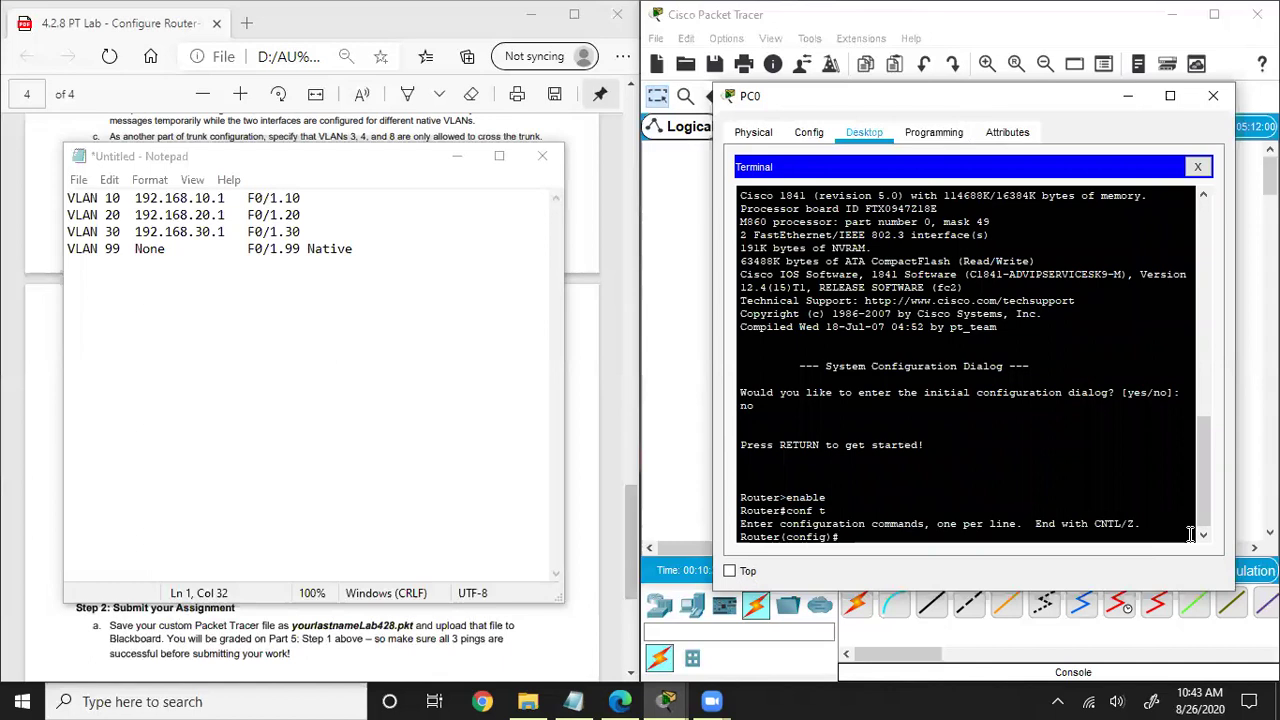
- Activate router interface f0/1 with no shut, and exit to global configuration mode
left_click_drag(345, 157, 588, 237)
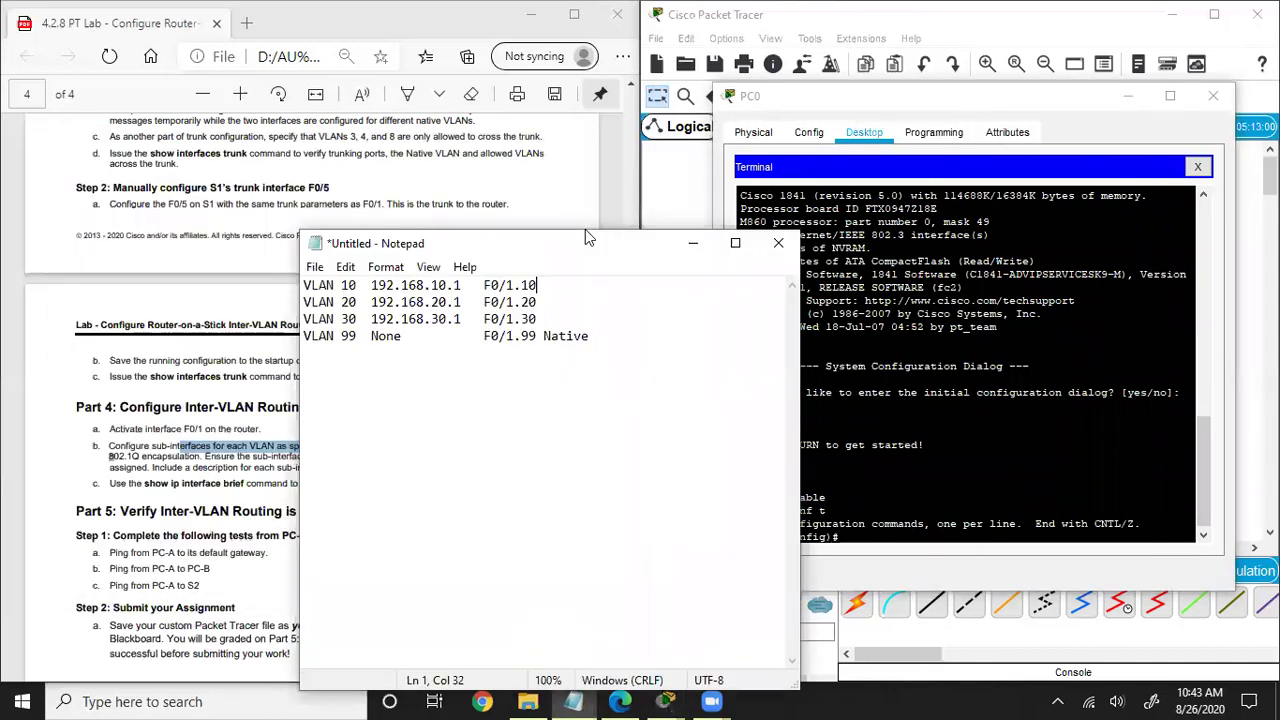
left_click_drag(588, 237, 359, 163)
left_click(862, 540)
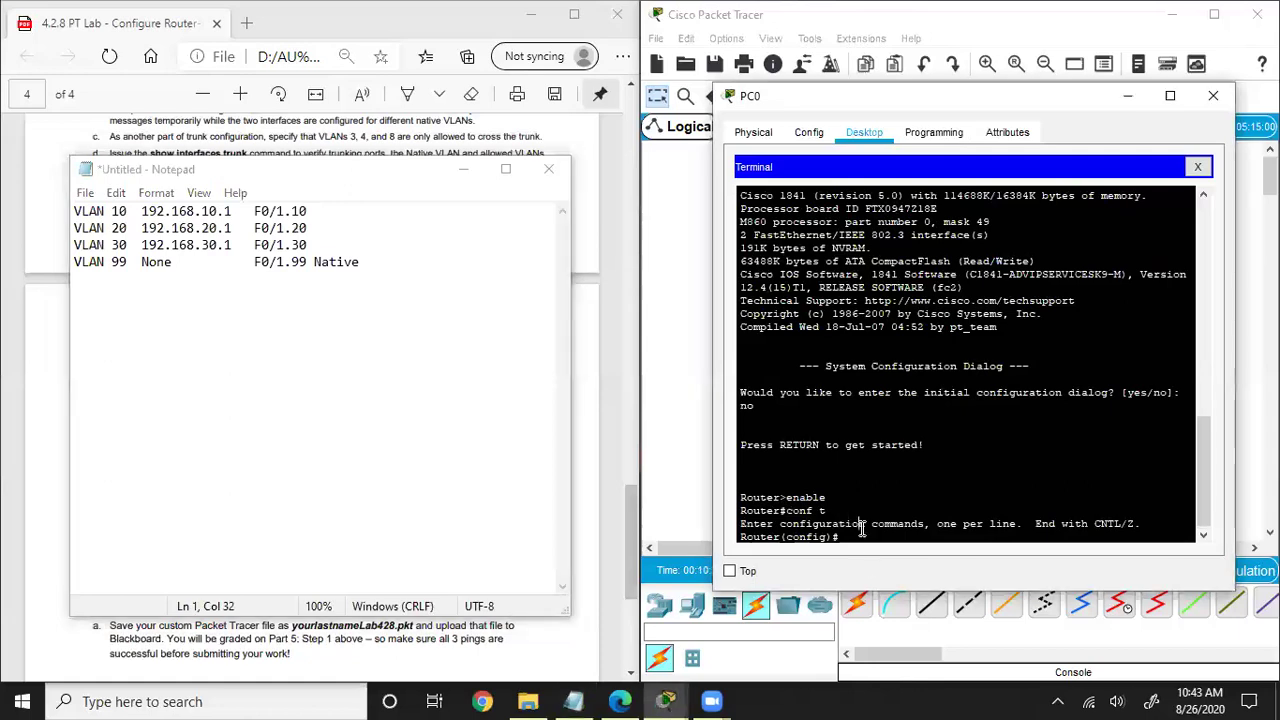
type("int f0/1")
key("Return")
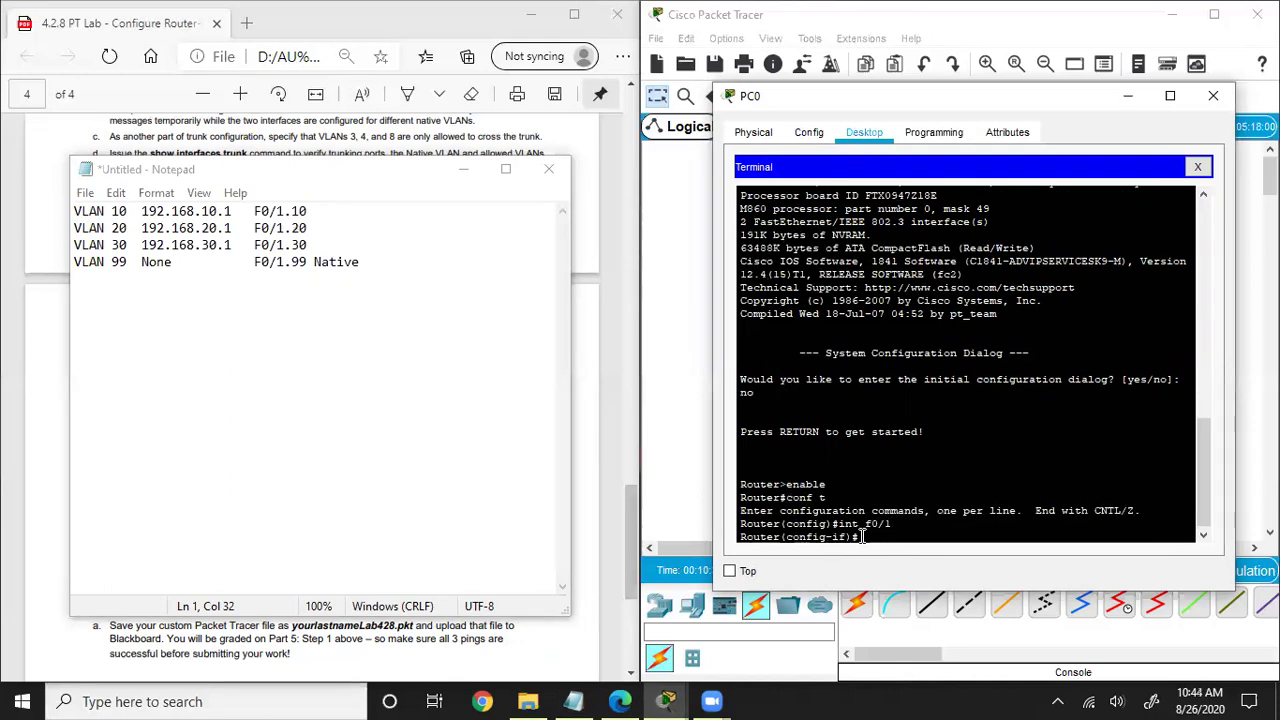
type("no shut")
key("Return")
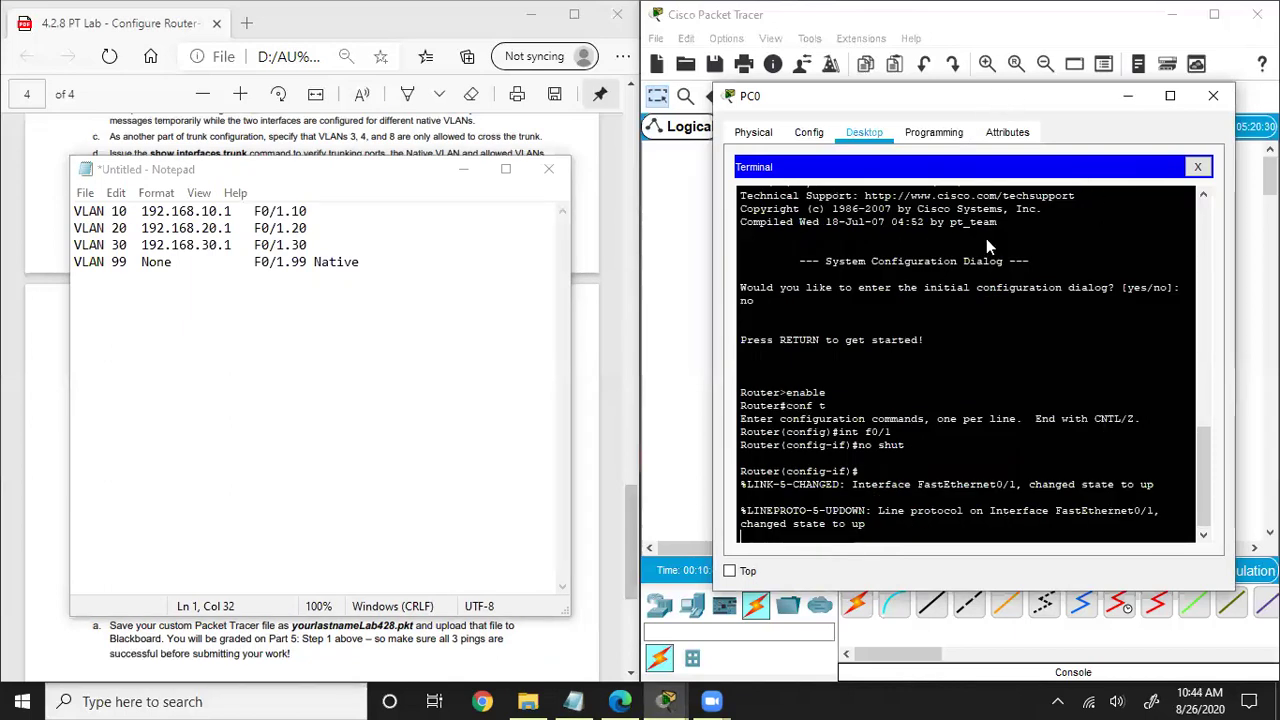
left_click_drag(1008, 104, 893, 458)
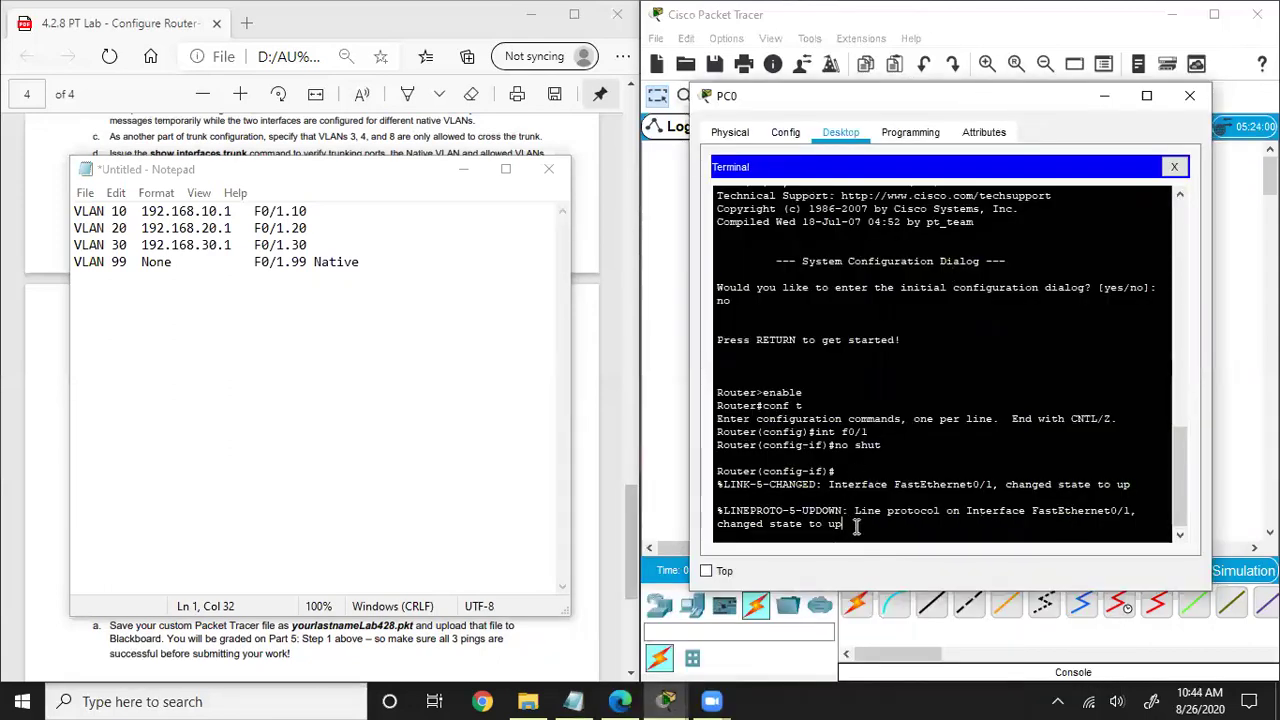
key("Return")
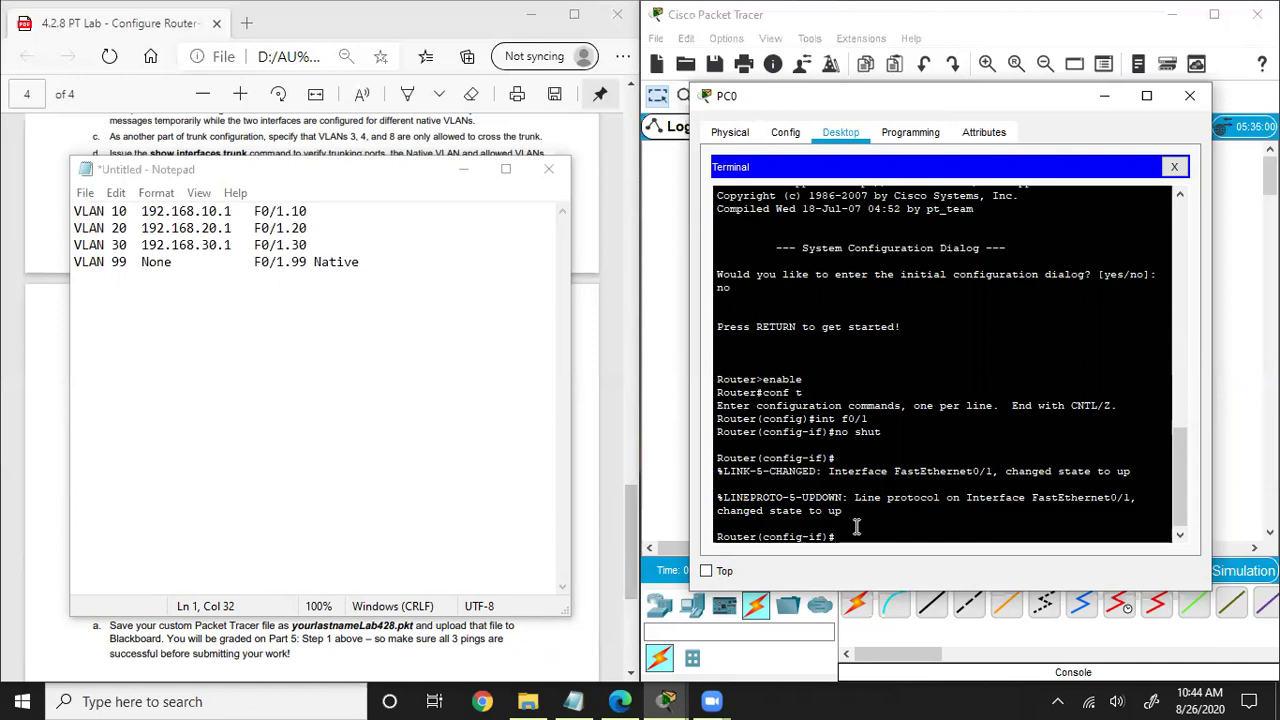
type("exit")
key("Return")
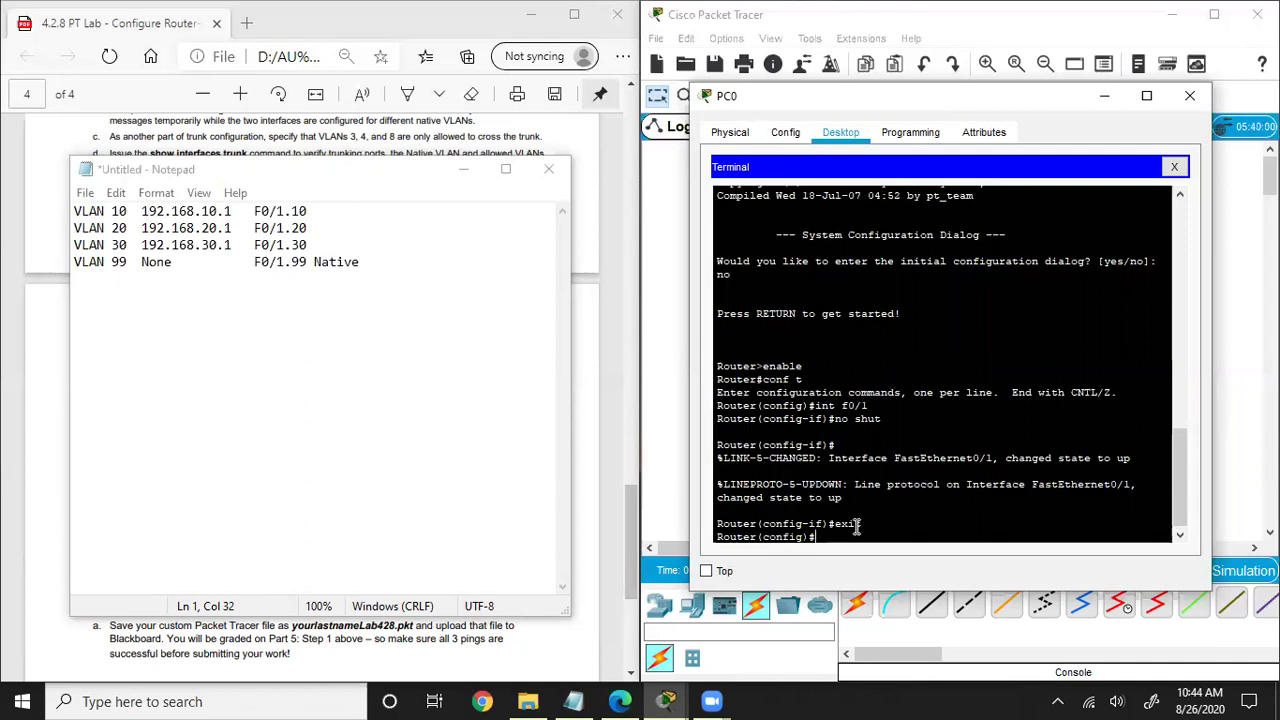
- Create subinterface f0/1.10 on the router and enter its configuration mode
type("interface f0/1.10")
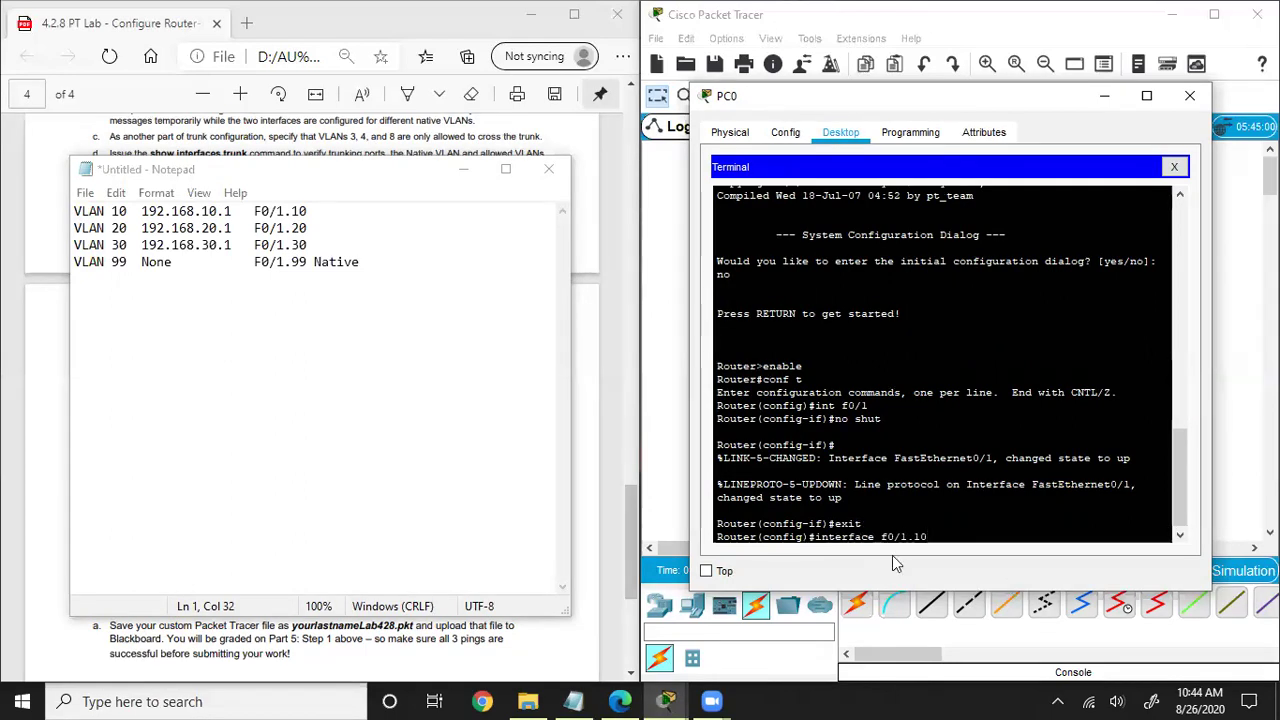
left_click_drag(906, 537, 935, 540)
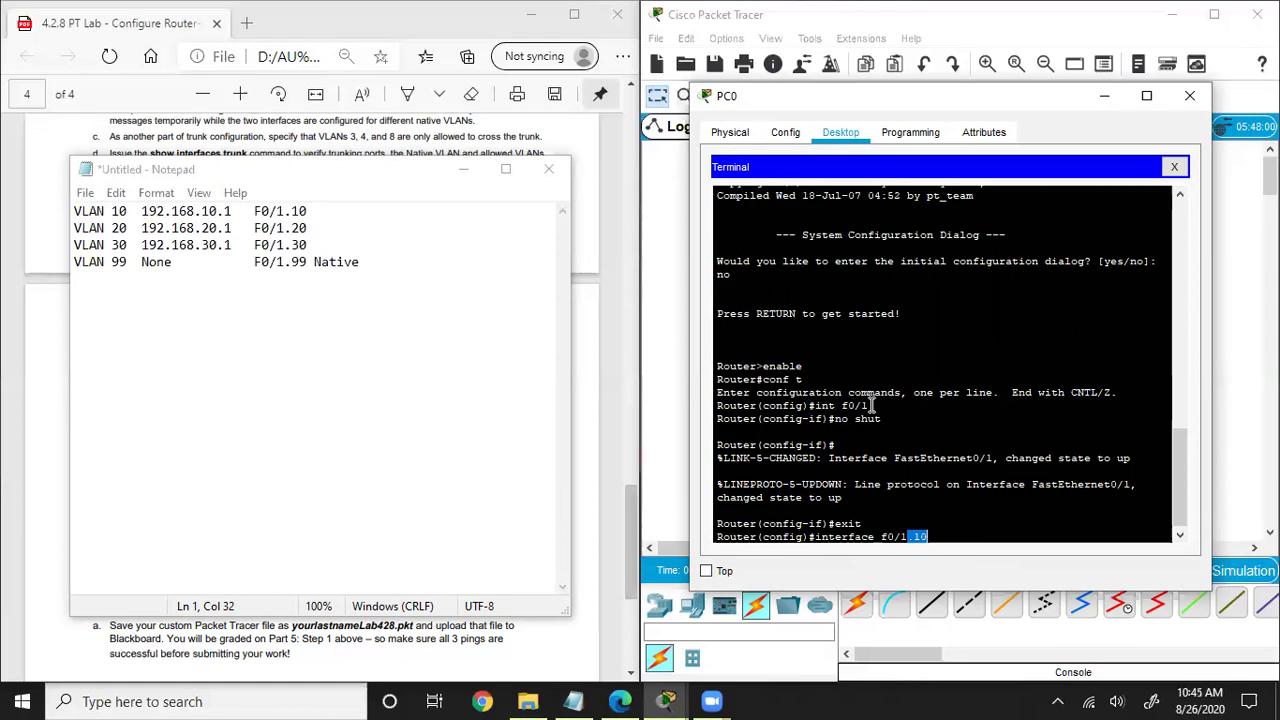
left_click(938, 537)
key("Return")
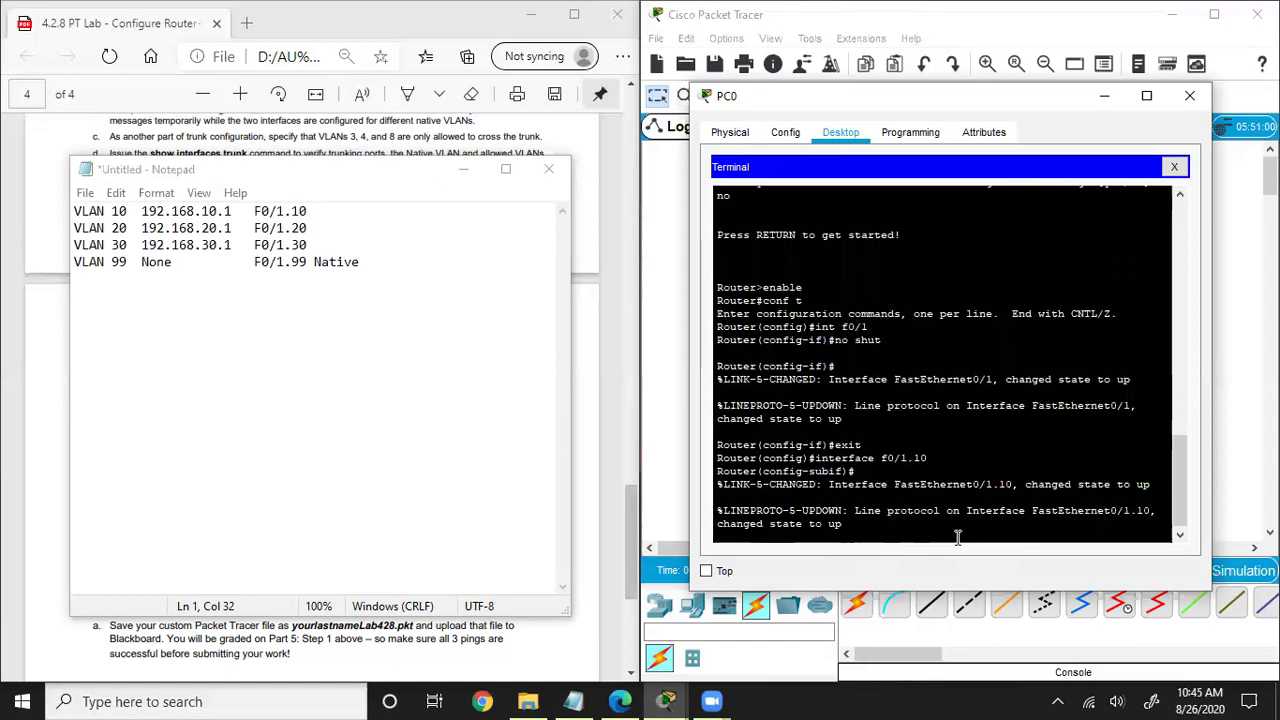
key("Return")
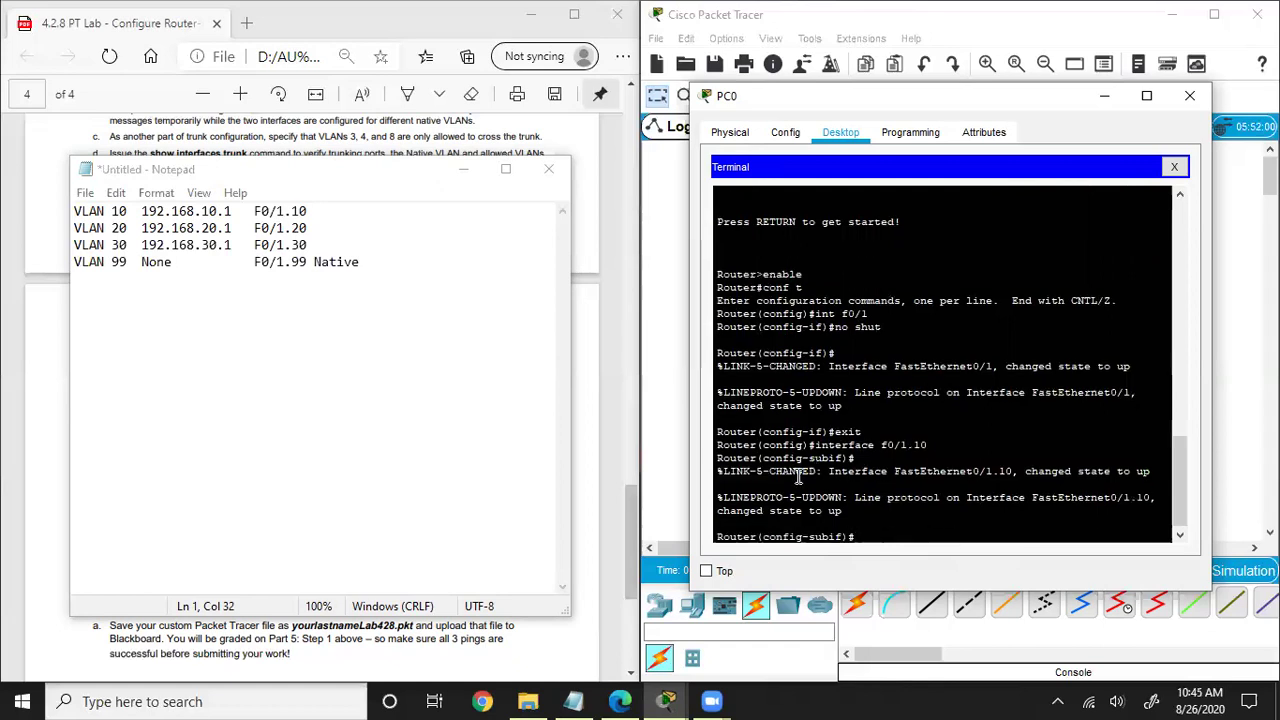
left_click_drag(763, 537, 847, 540)
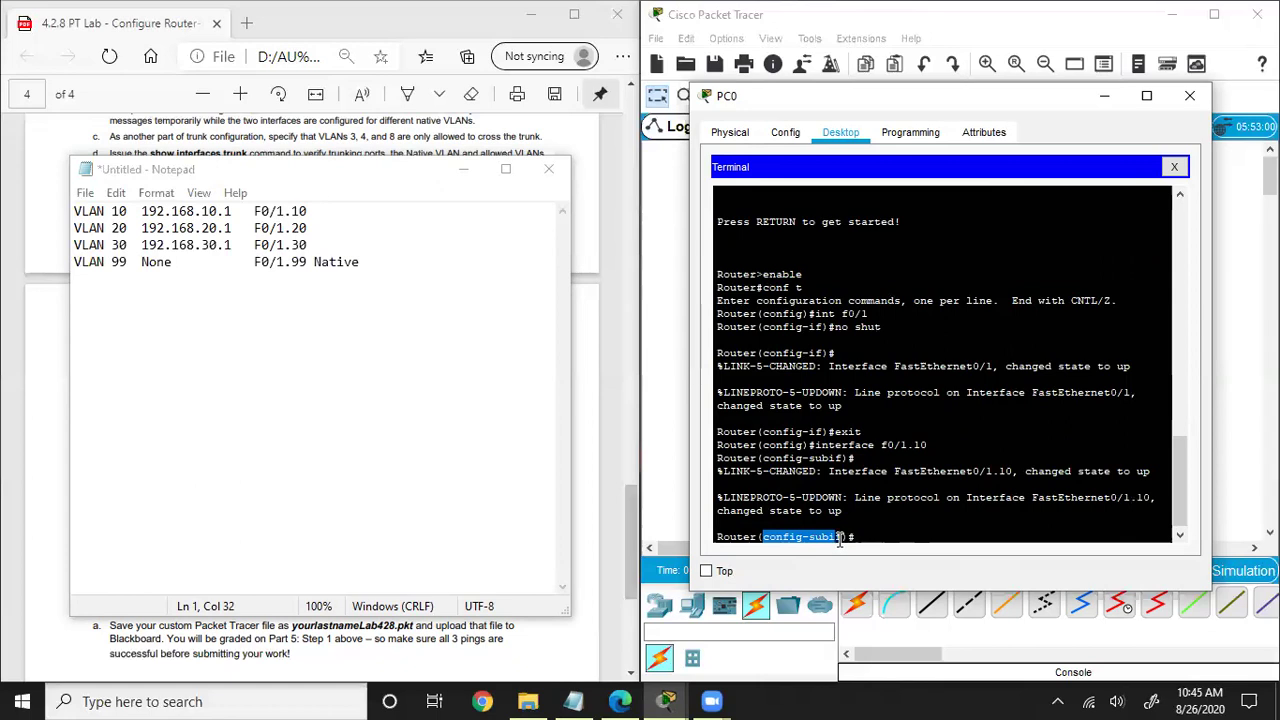
left_click(872, 537)
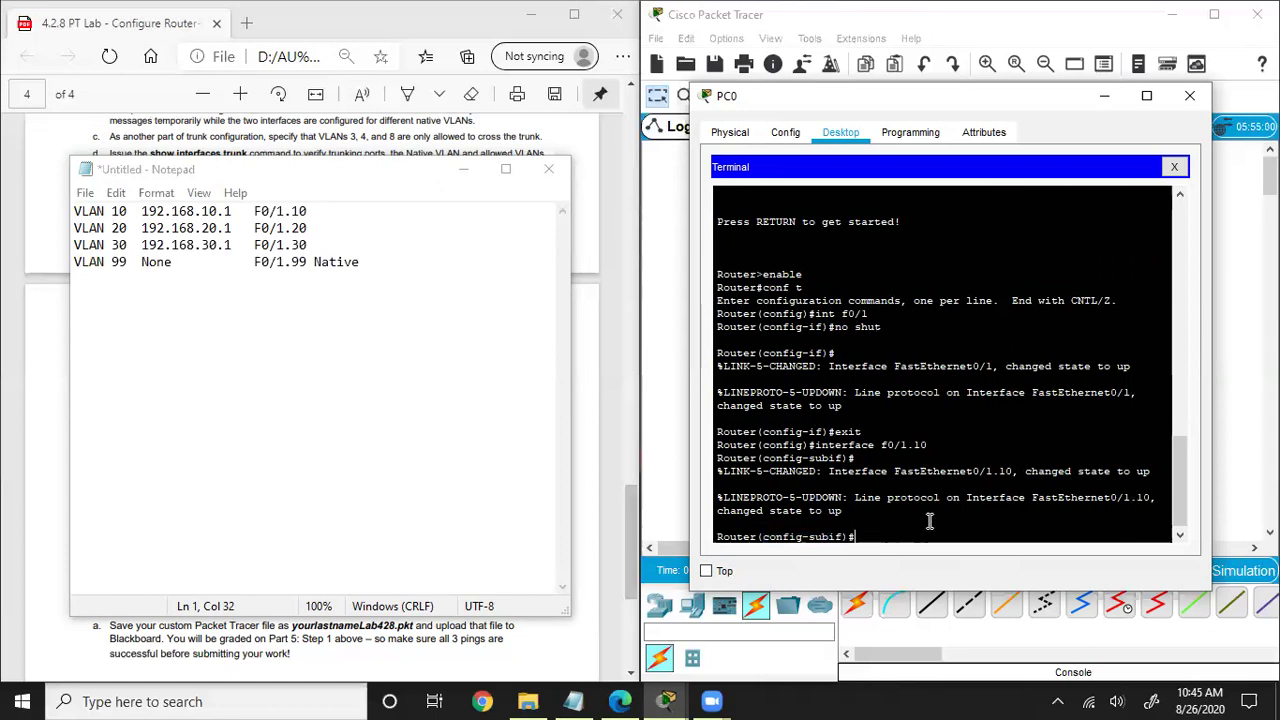
- Try to set the encapsulation of subinterface f0/1.10 with "encapsulation dot1Q vlan 10"
type("enca")
key("Tab")
type("dot")
key("Tab")
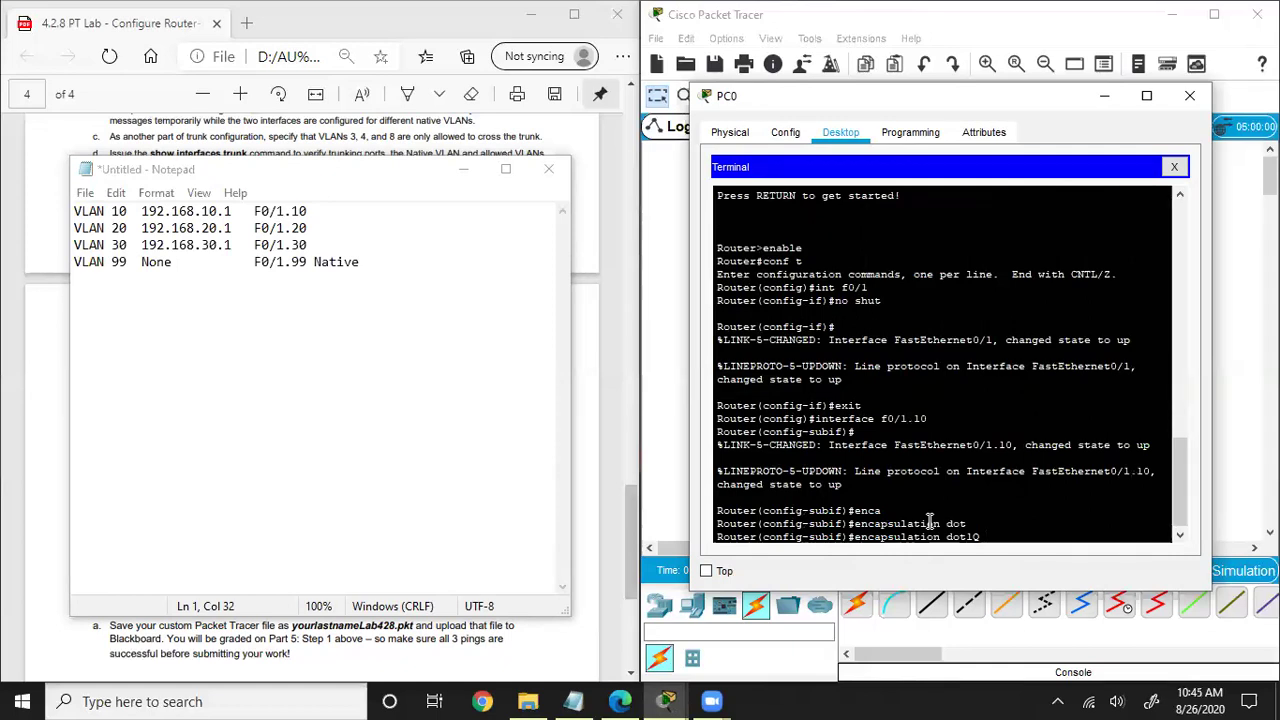
type("vlan 10")
key("Return")
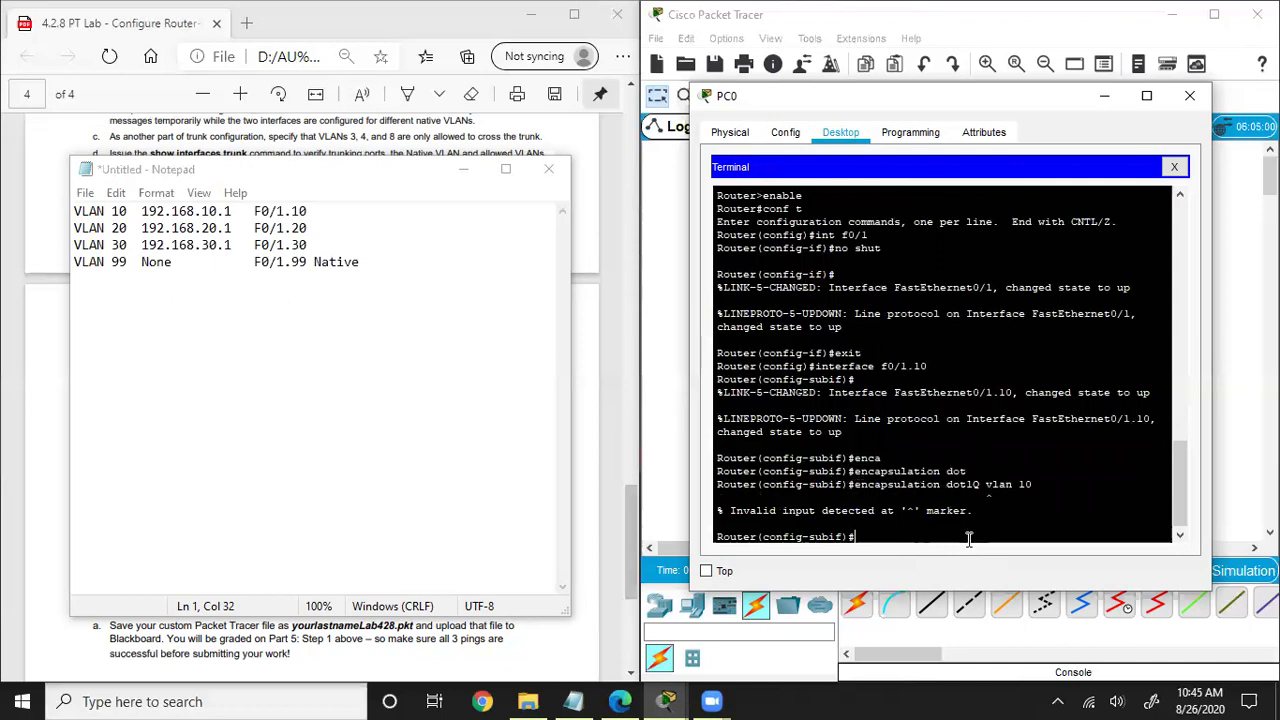
- Set subinterface f0/1.10 to 802.1Q encapsulation for VLAN 10 with "encapsulation dot1Q 10"
key("Up")
key("BackSpace")
key("BackSpace")
key("BackSpace")
key("BackSpace")
key("BackSpace")
key("BackSpace")
key("BackSpace")
type("10")
double_click(318, 214)
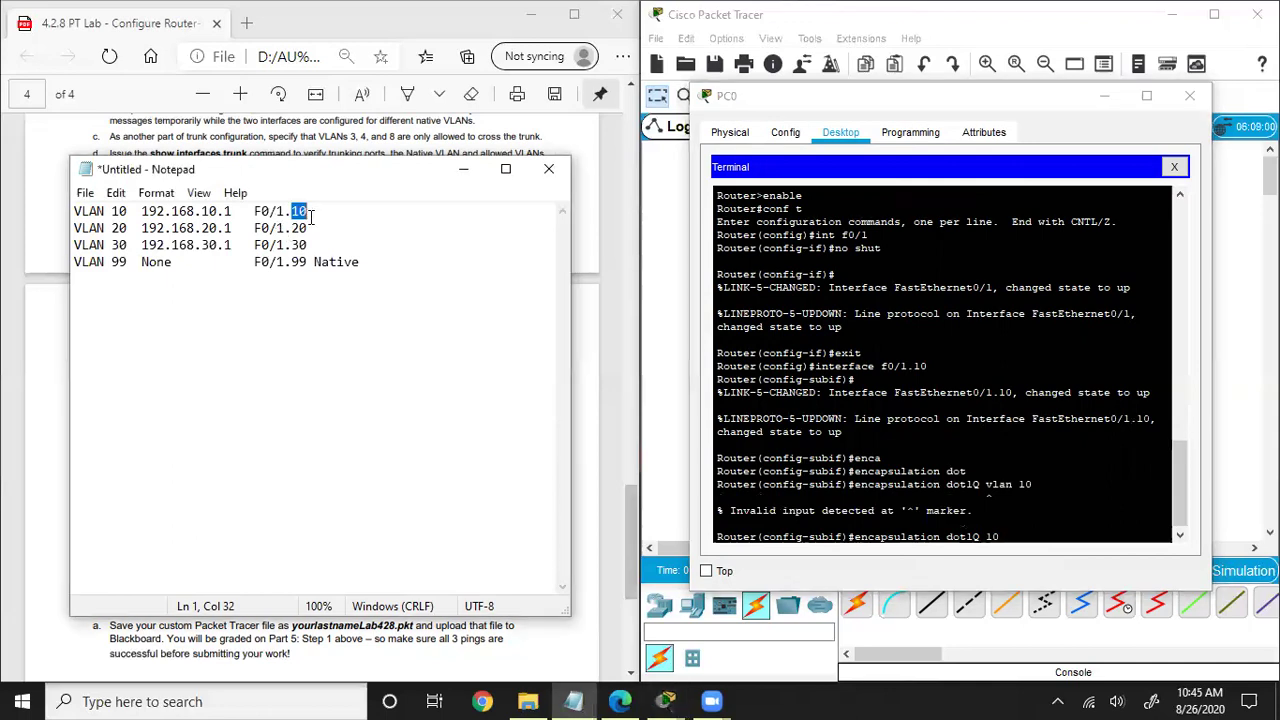
left_click(1020, 536)
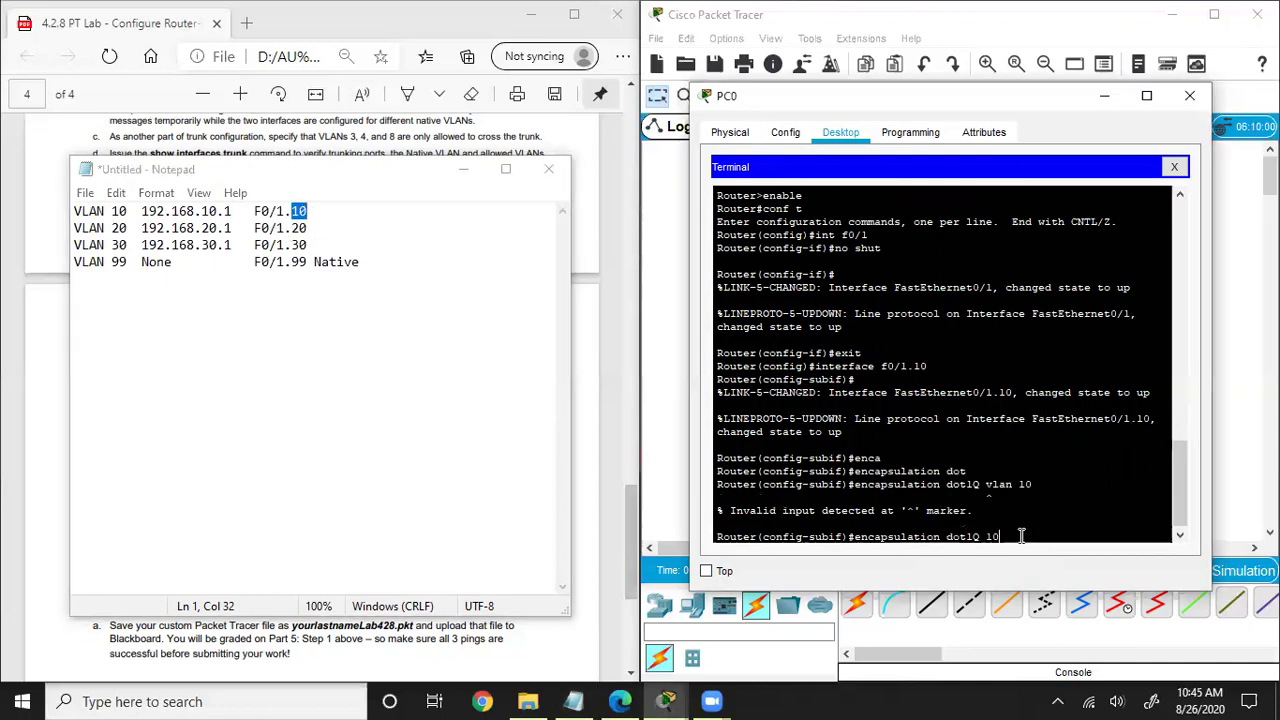
left_click_drag(986, 484, 1026, 485)
left_click_drag(853, 484, 1061, 481)
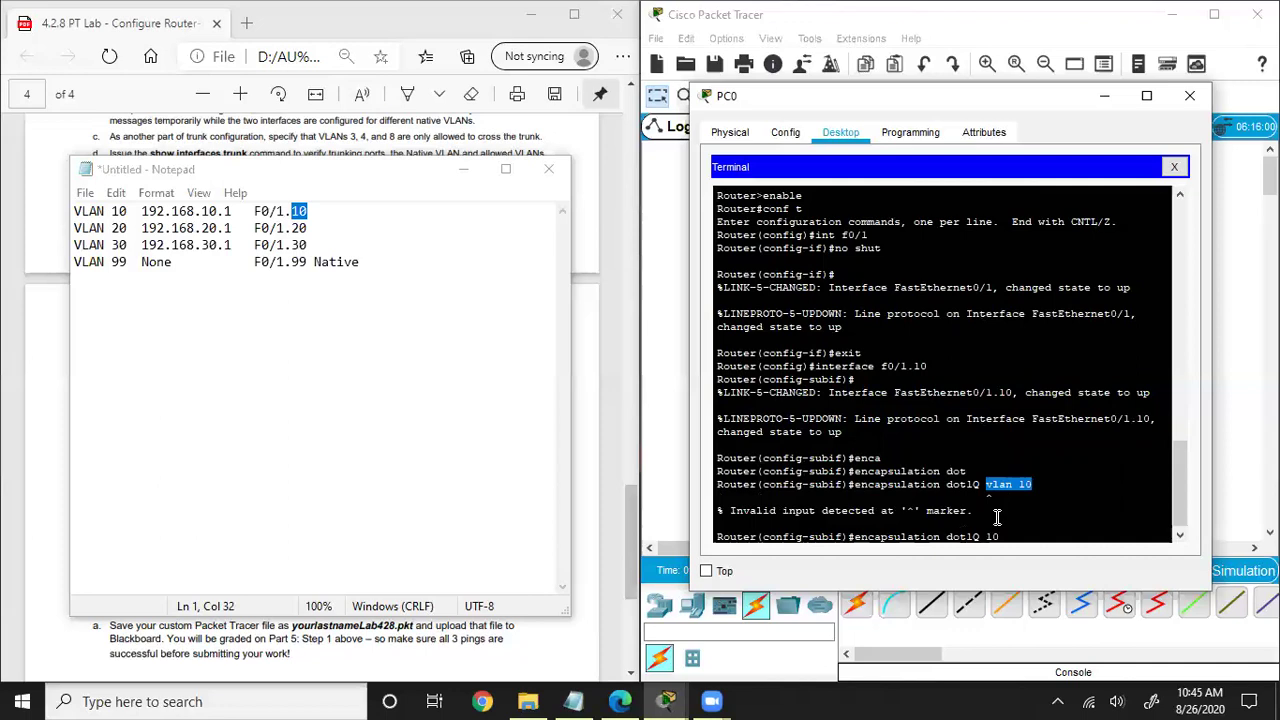
triple_click(1008, 484)
left_click(1011, 533)
key("Return")
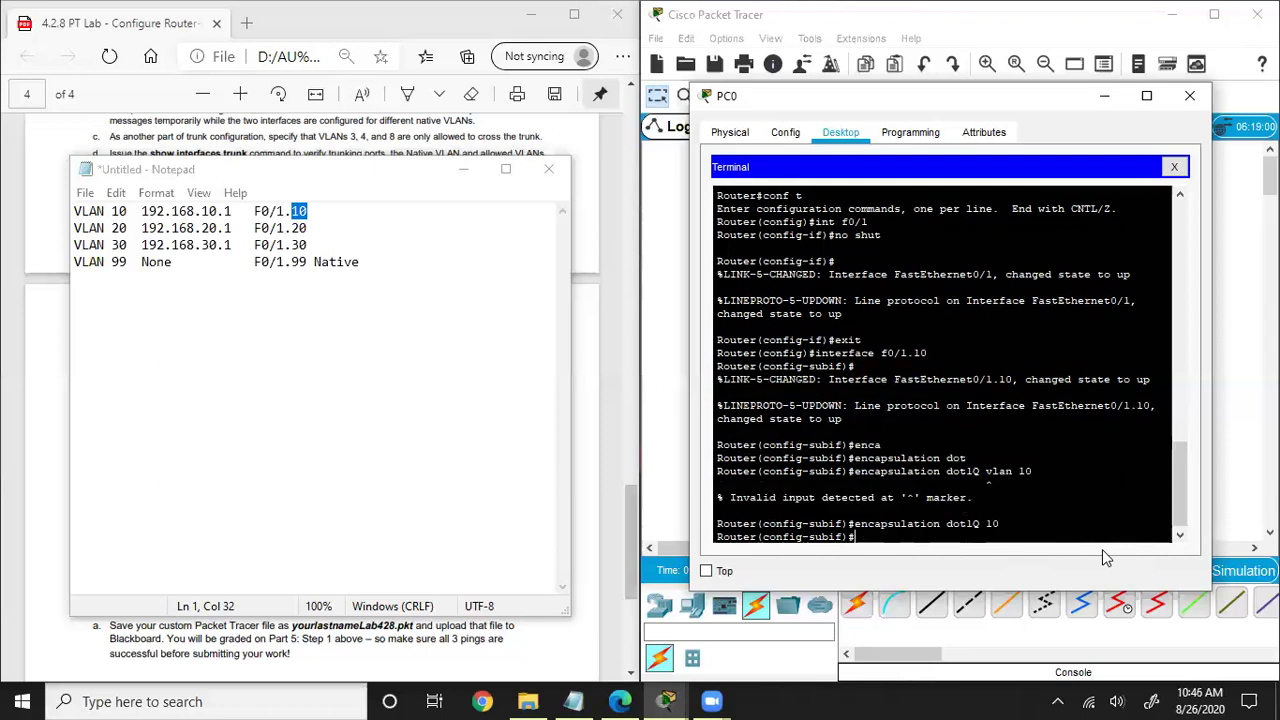
- Give subinterface f0/1.10 the description VLAN10
type("des")
key("Tab")
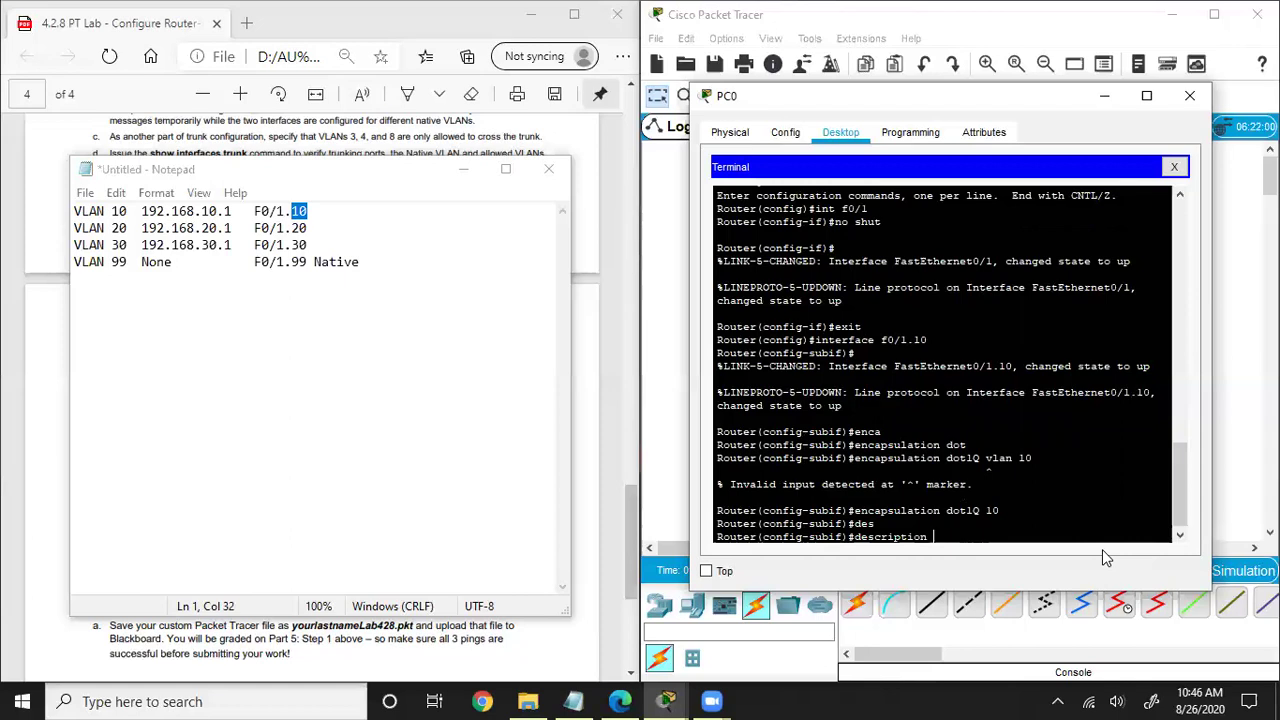
type("VLAN10")
key("Return")
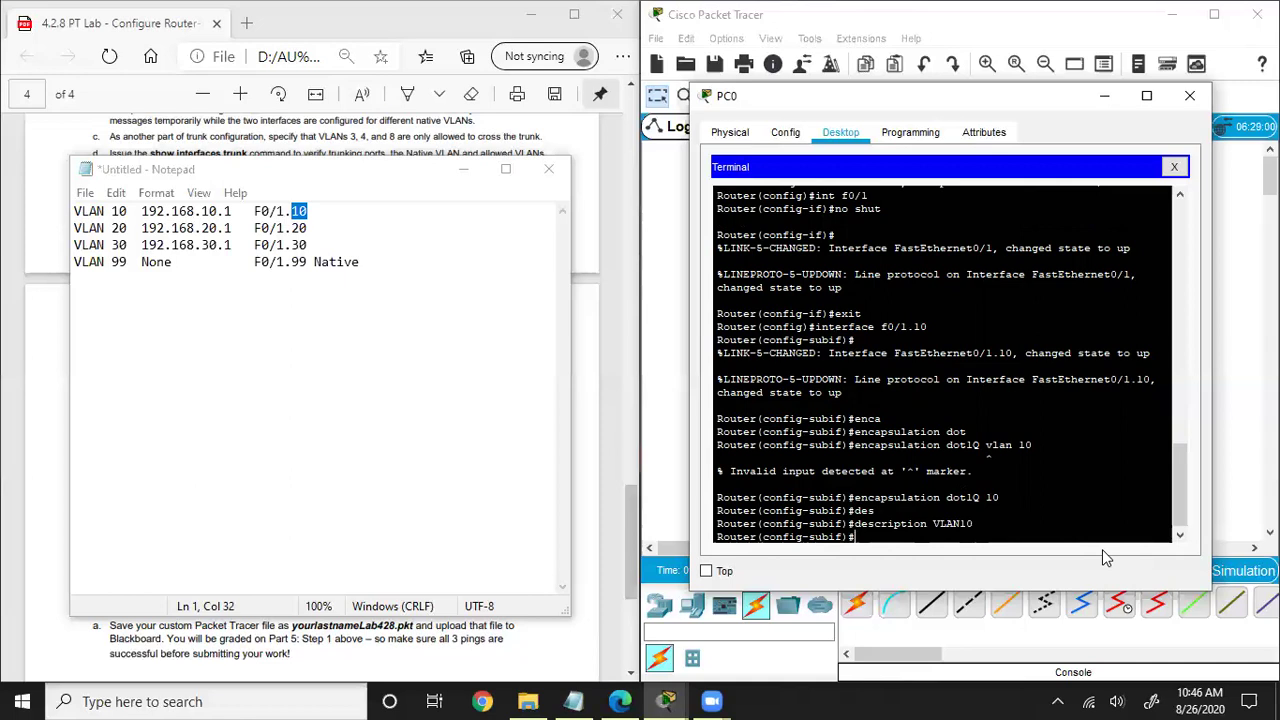
- Try to assign IP address 192.168.10.1 to subinterface f0/1.10, first without a mask and again as 192.168.10.1/24
type("ip add")
key("Tab")
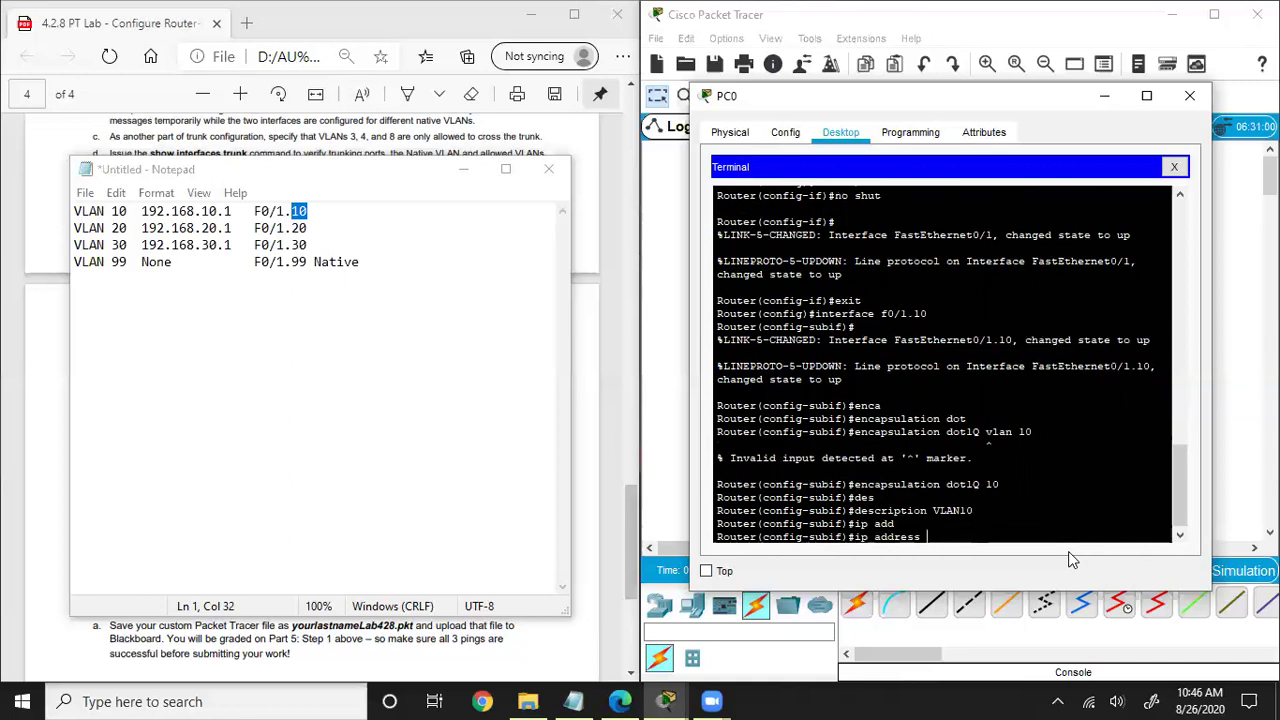
type("192.168.10.1")
key("Return")
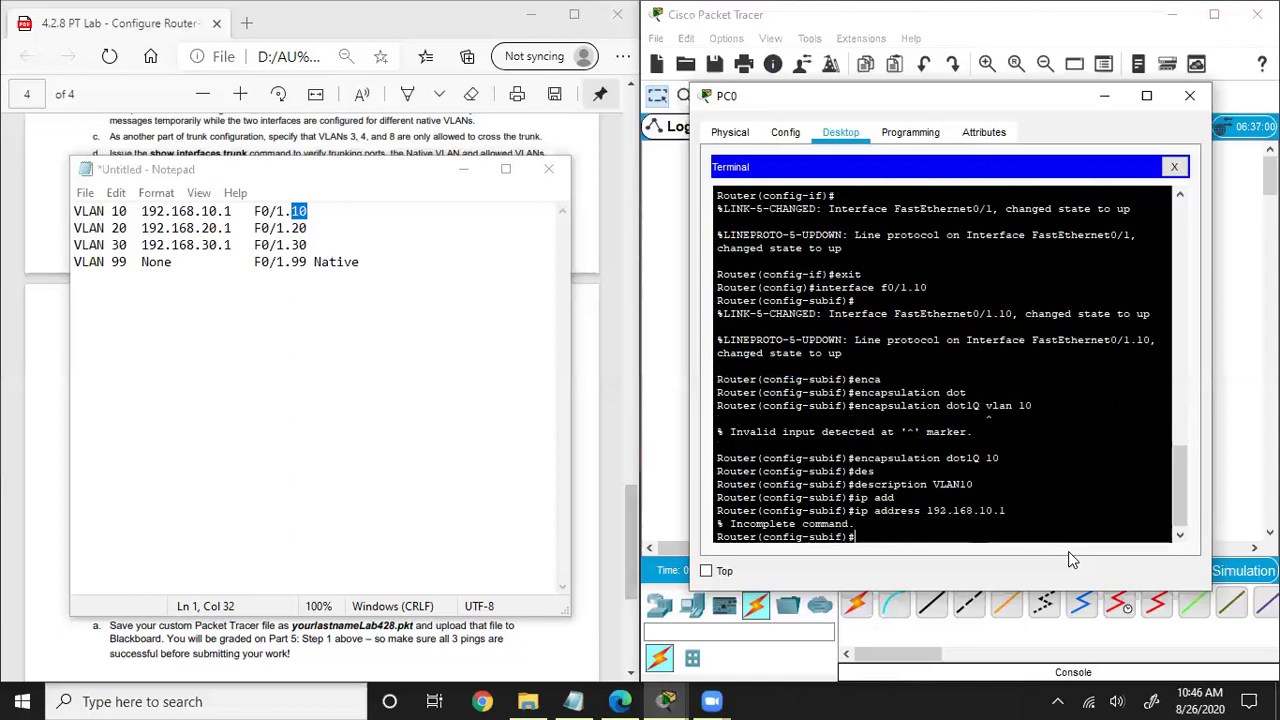
key("Up")
type("/24")
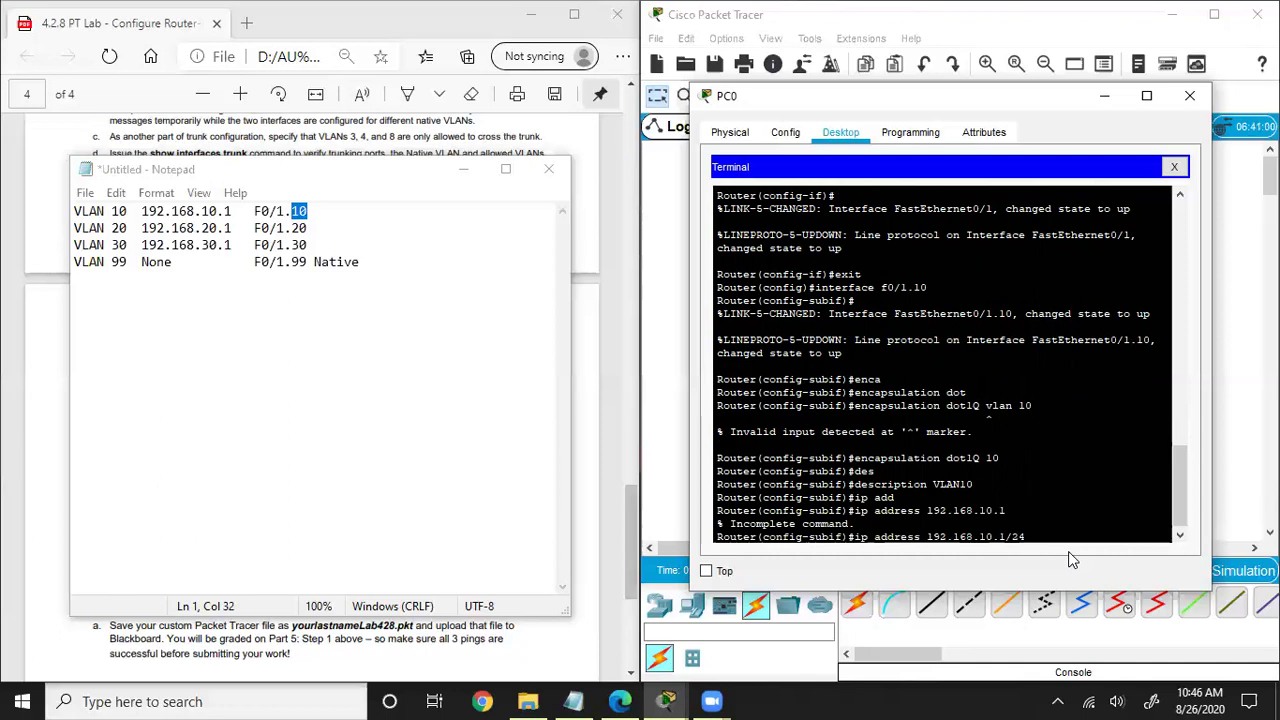
key("Return")
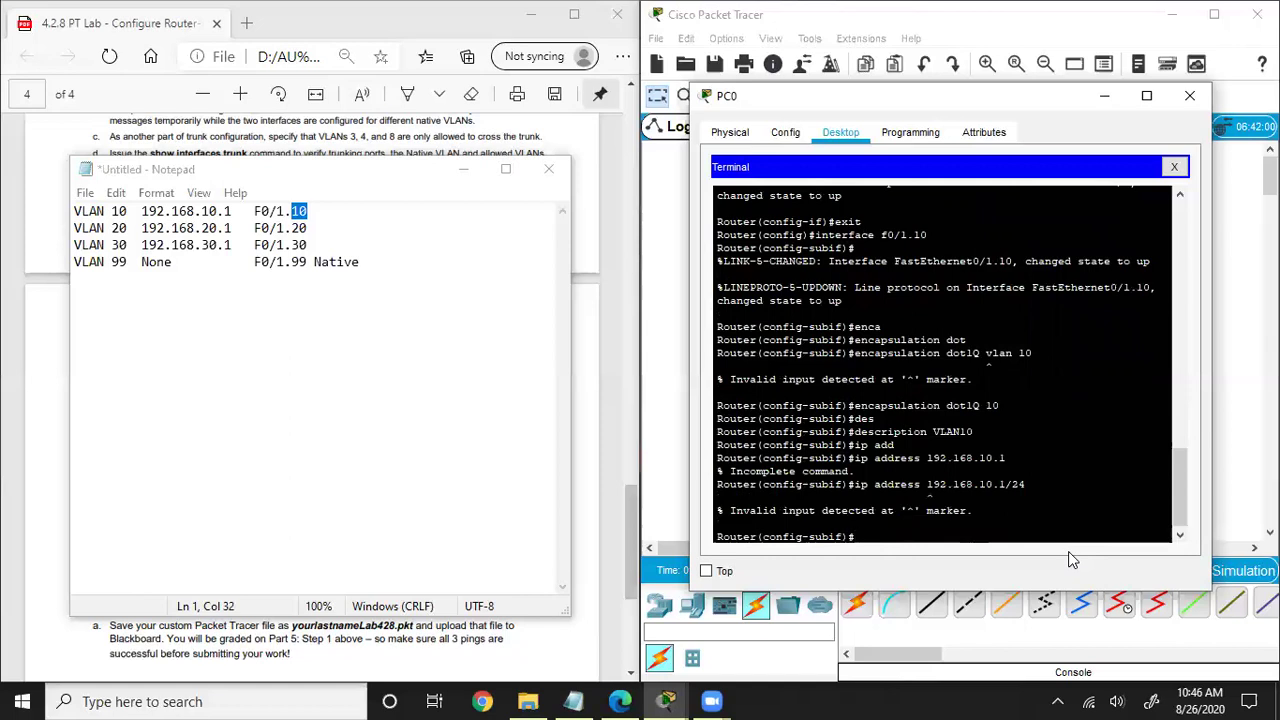
- Assign IP address 192.168.10.1 with subnet mask 255.255.255.0 to subinterface f0/1.10
key("Up")
key("BackSpace")
key("BackSpace")
key("BackSpace")
type("25")
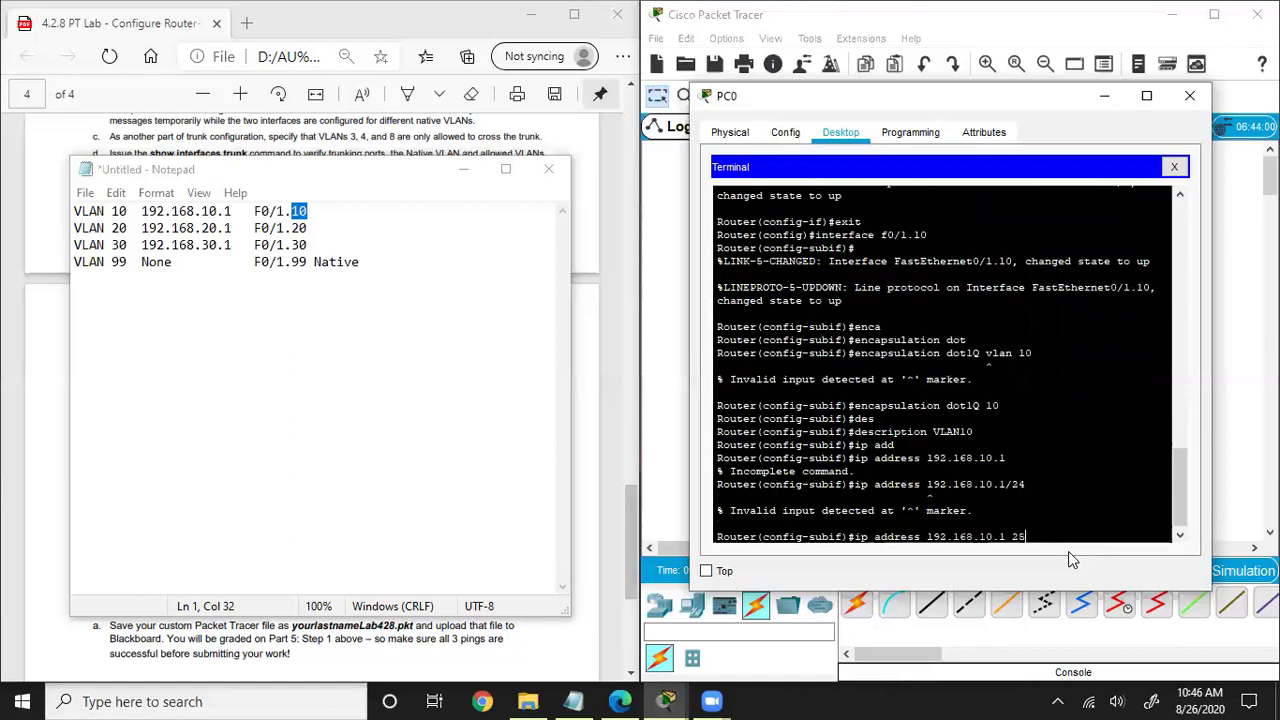
type("5.255.255.0")
key("Return")
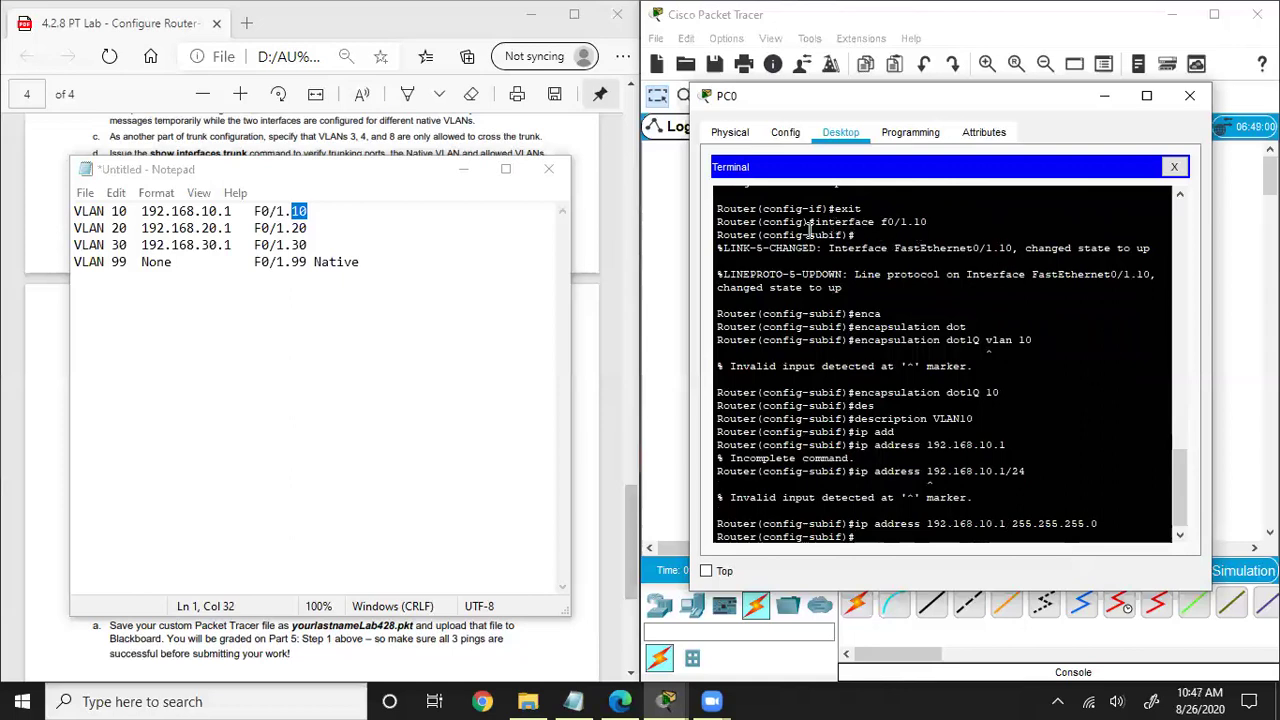
- Review the f0/1.10 commands, activate the subinterface with no shut, and exit to global configuration mode
left_click_drag(816, 221, 933, 226)
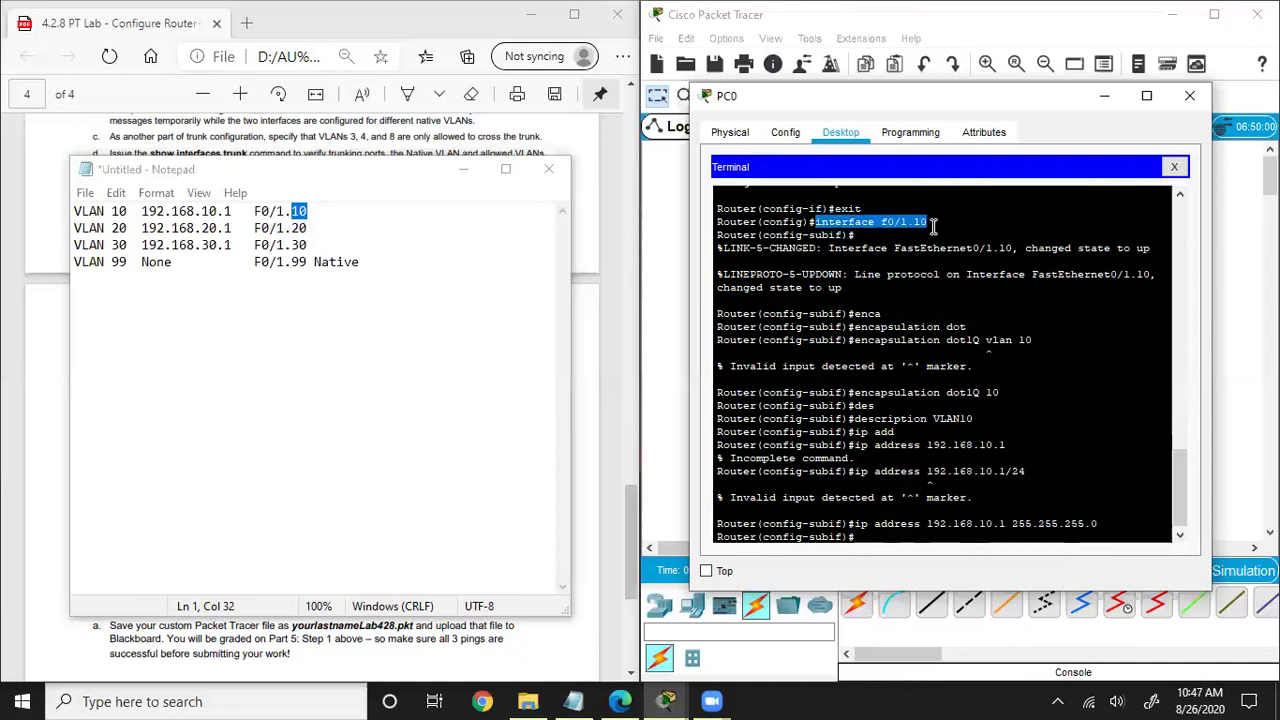
left_click_drag(855, 340, 1050, 330)
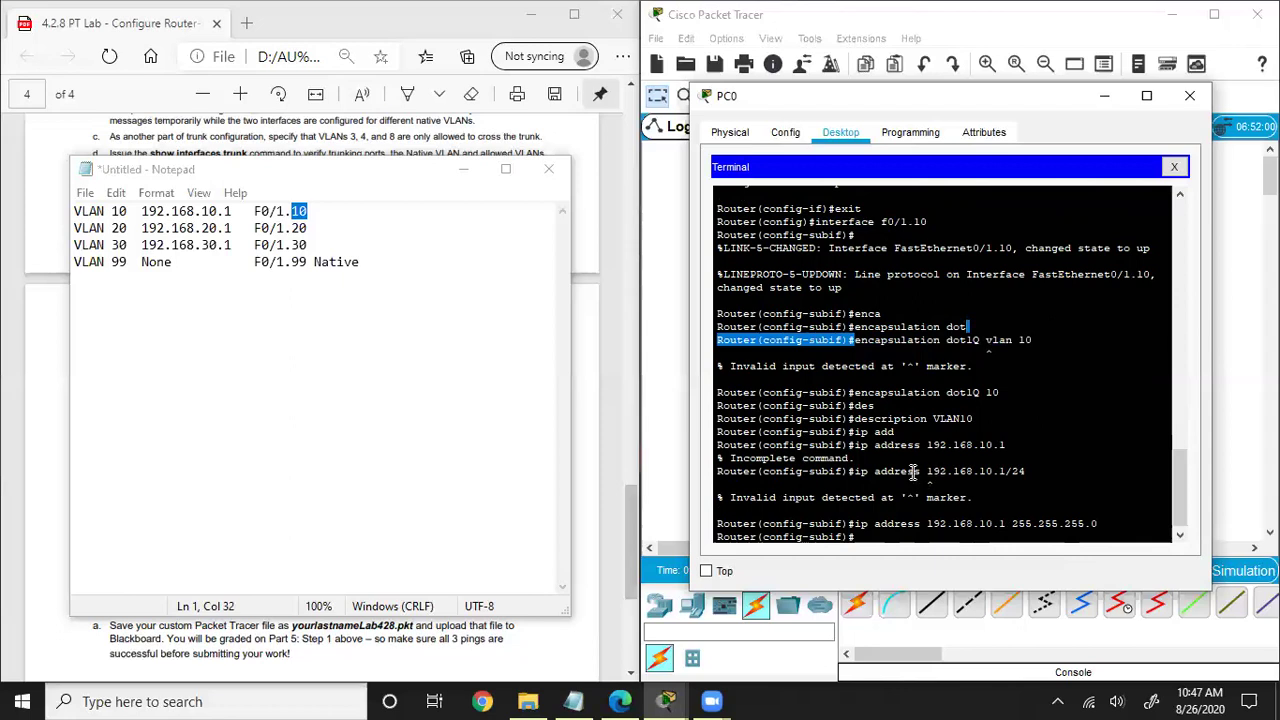
left_click_drag(855, 419, 978, 420)
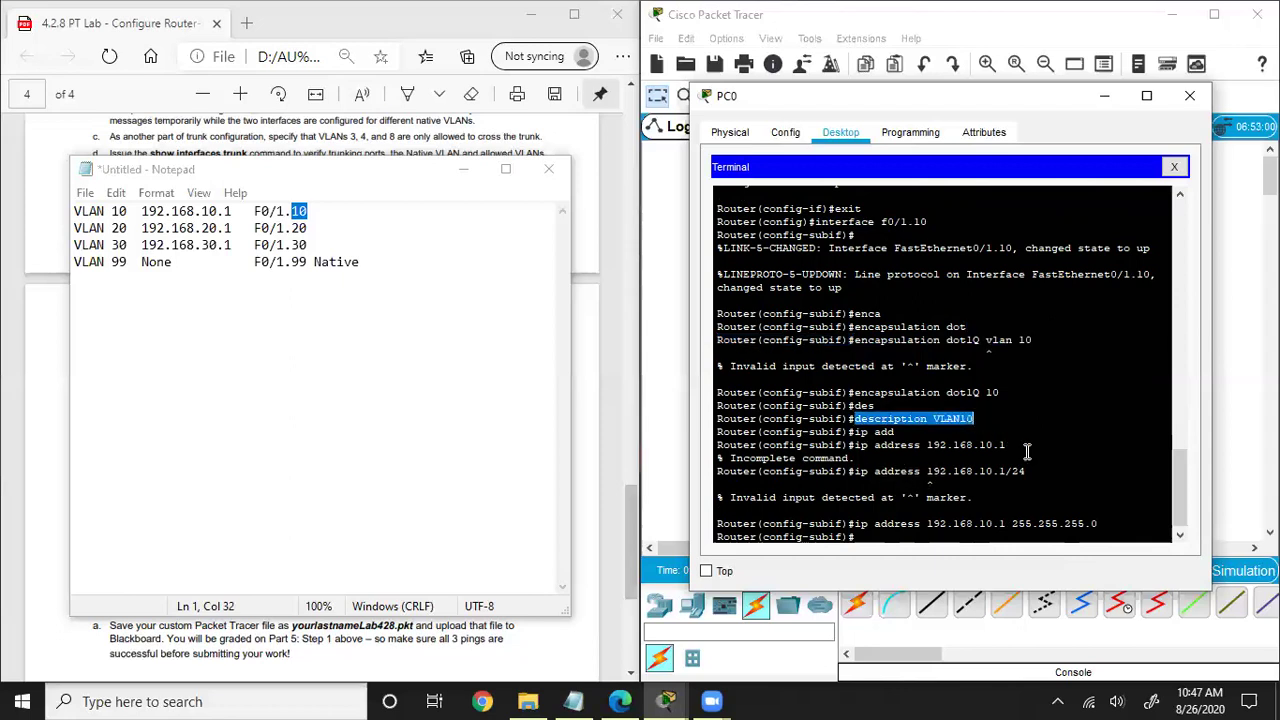
left_click_drag(855, 524, 1097, 524)
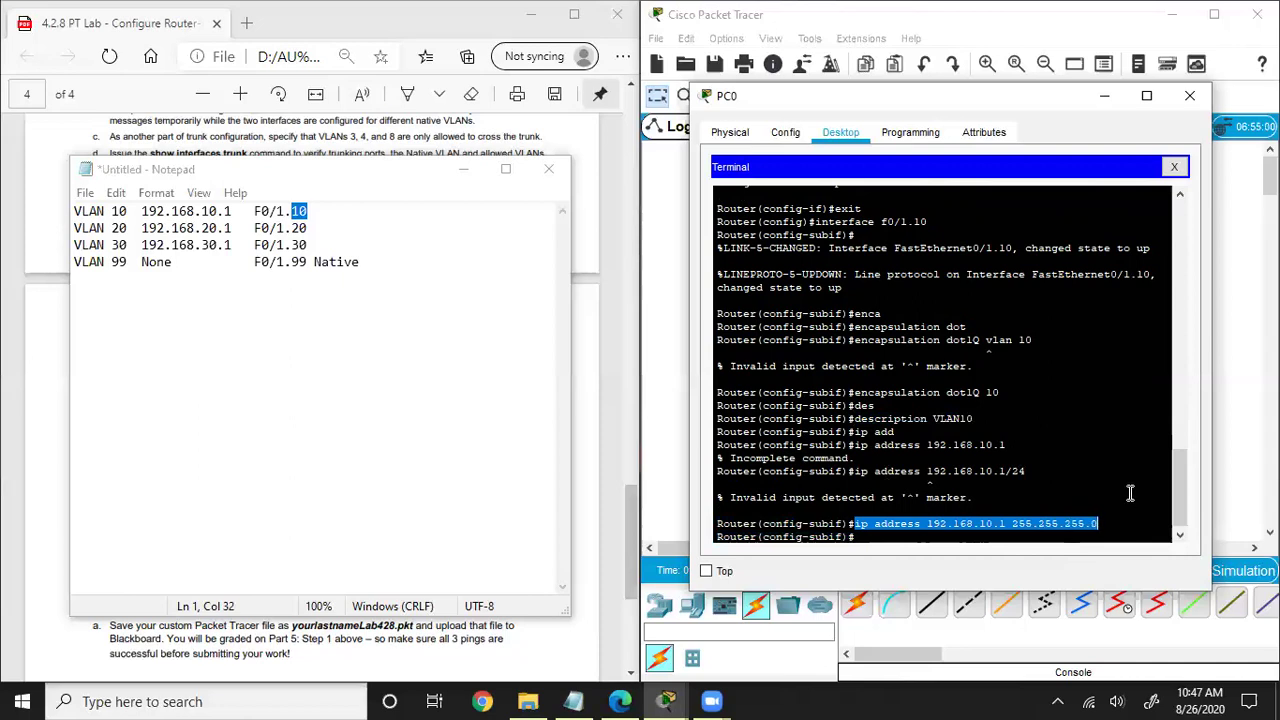
left_click(913, 533)
type("no shut")
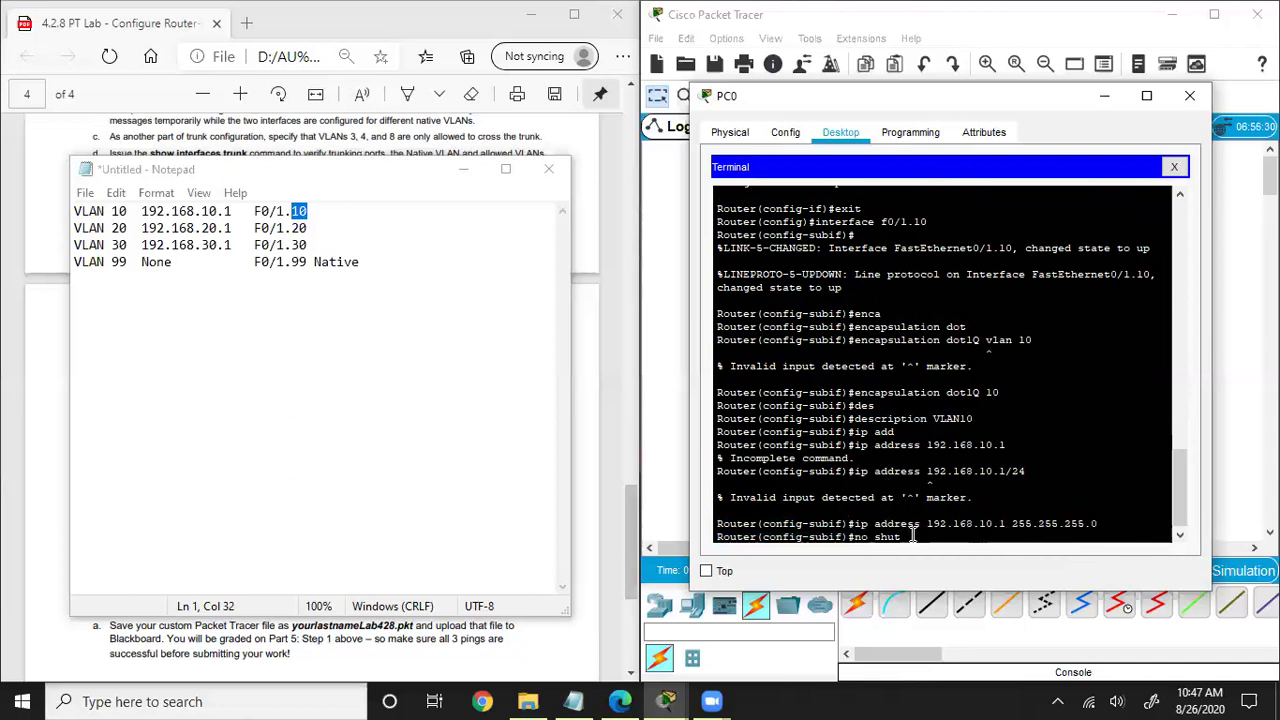
key("Return")
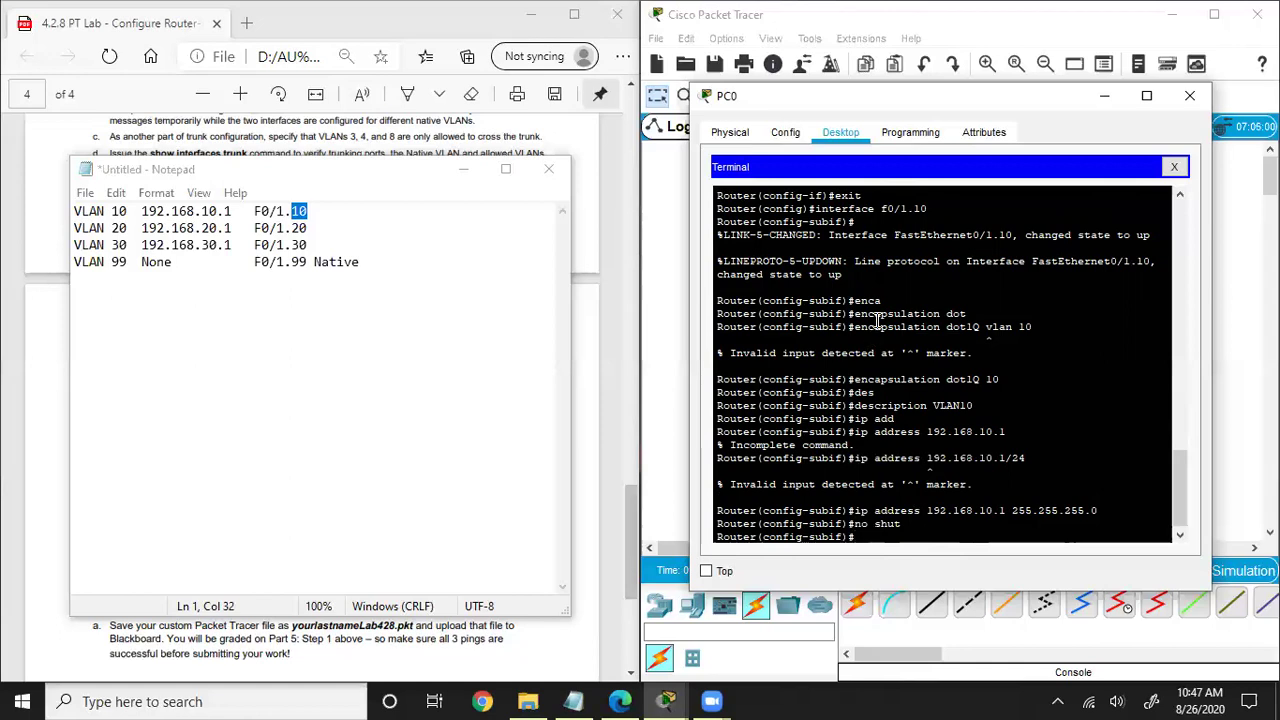
type("exit")
key("Return")
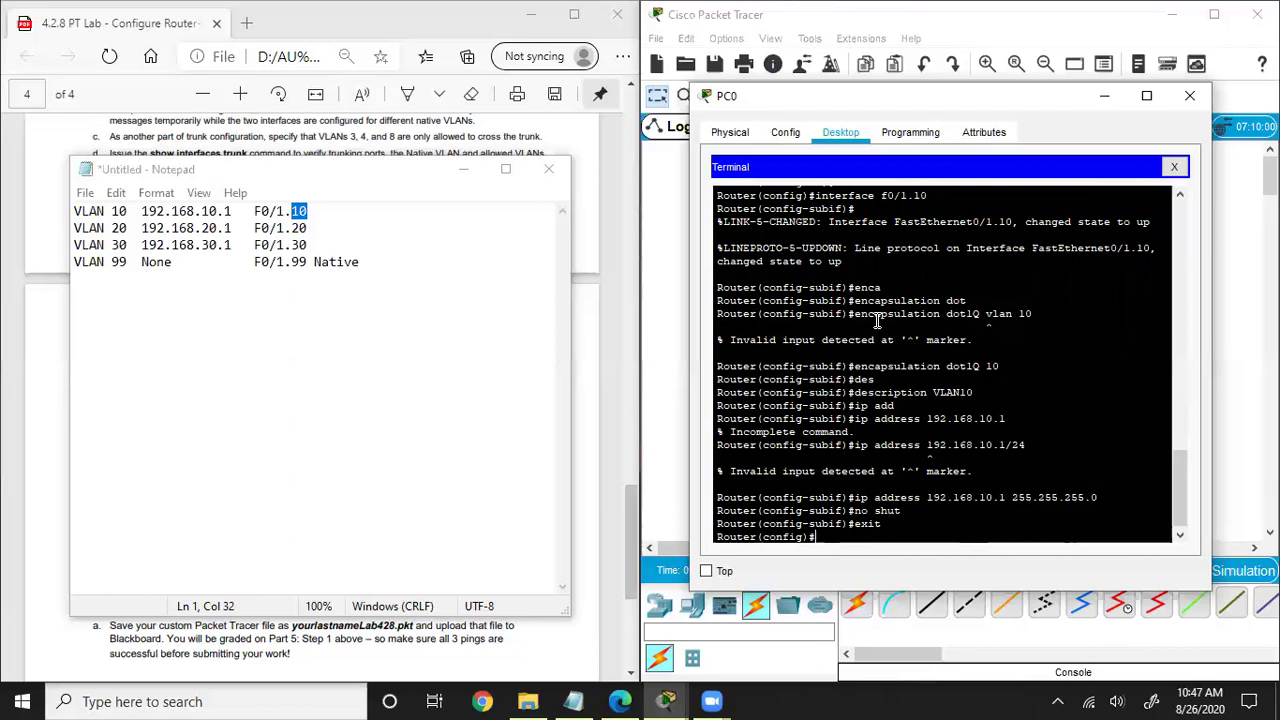
- Create subinterface f0/1.20 for VLAN 20 by reusing the earlier interface command, and enter its configuration mode
left_click_drag(320, 228, 70, 228)
key("Up")
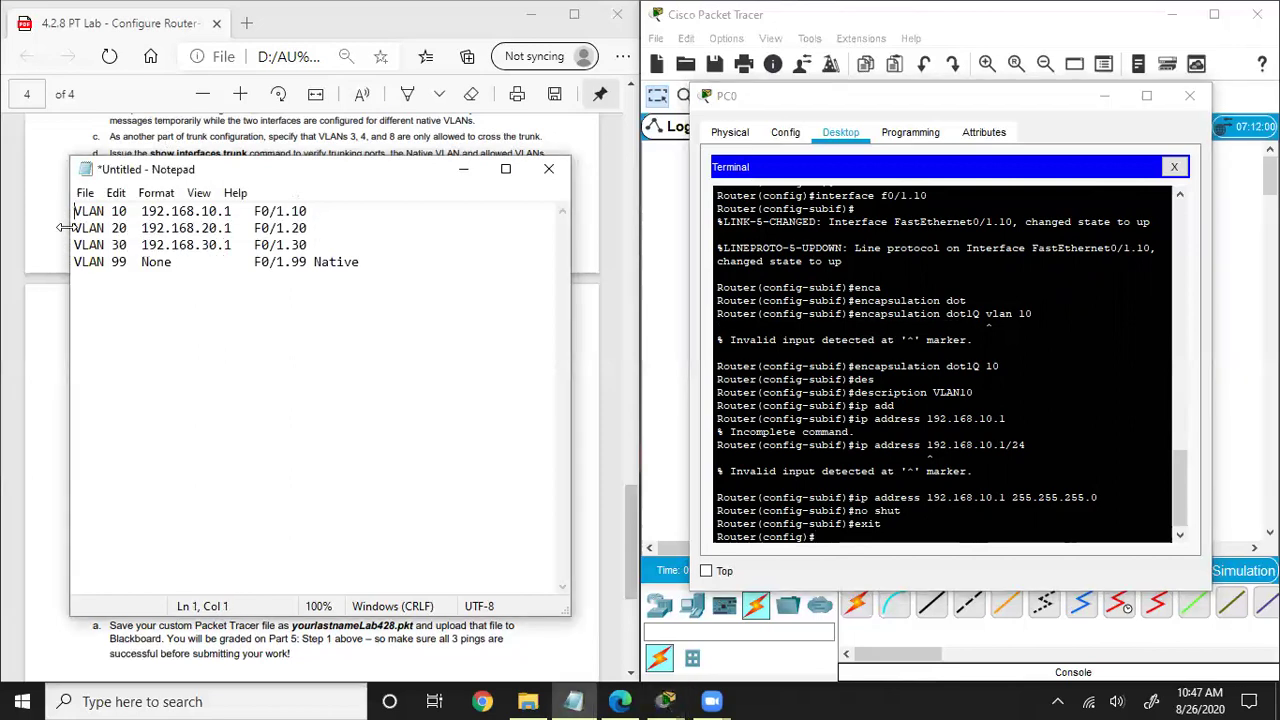
left_click(832, 546)
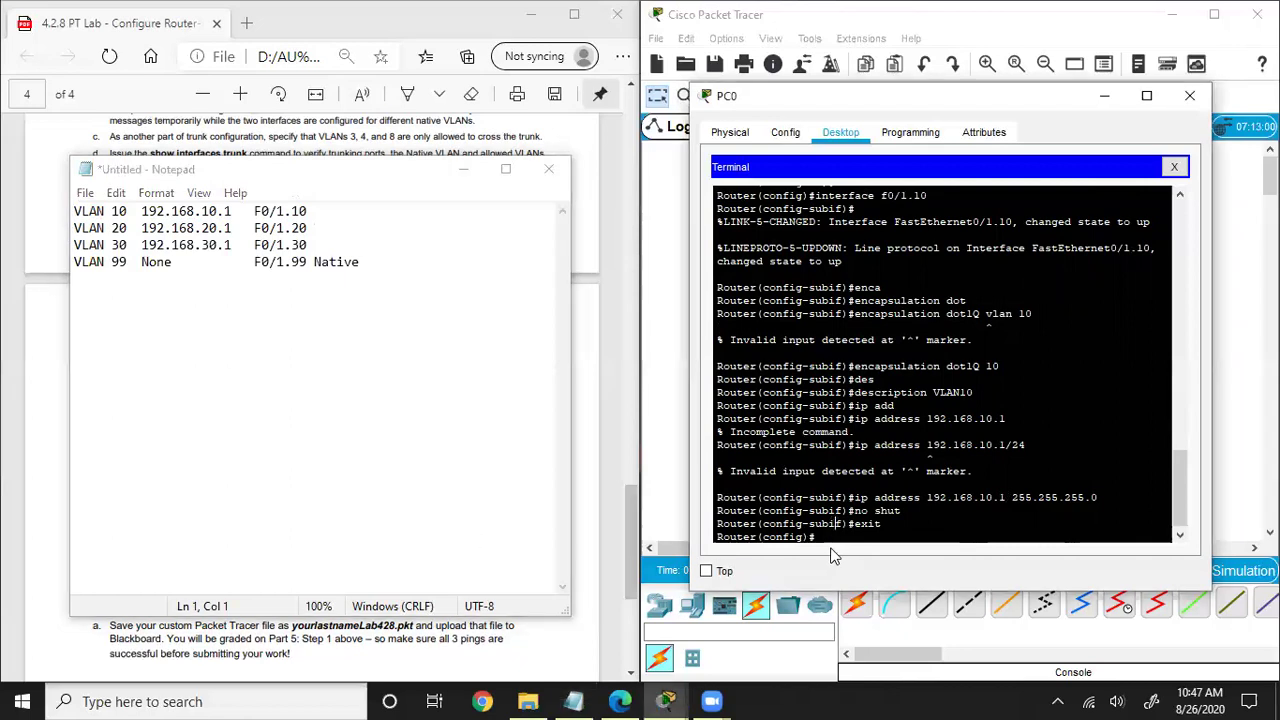
key("Up")
key("Up")
key("Up")
key("Up")
key("Up")
key("Up")
key("Up")
key("Up")
key("Up")
key("Up")
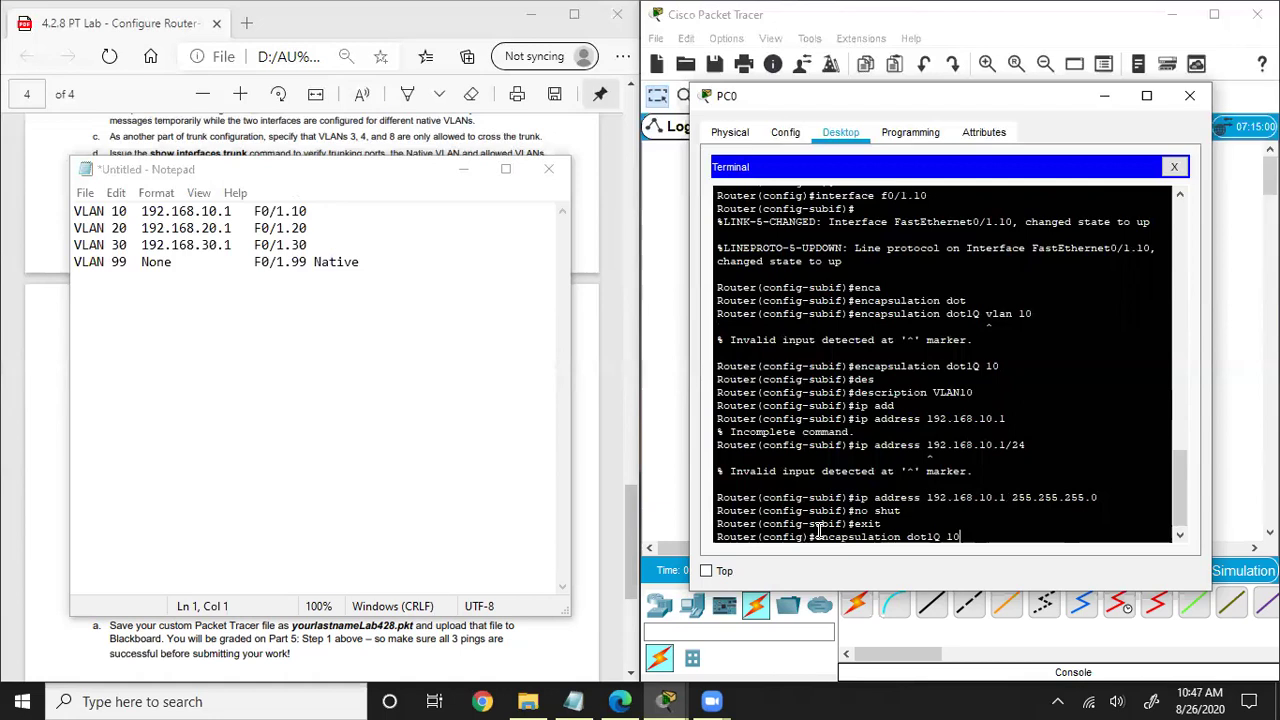
key("Up")
key("Up")
key("Up")
key("BackSpace")
key("BackSpace")
type("20")
key("Return")
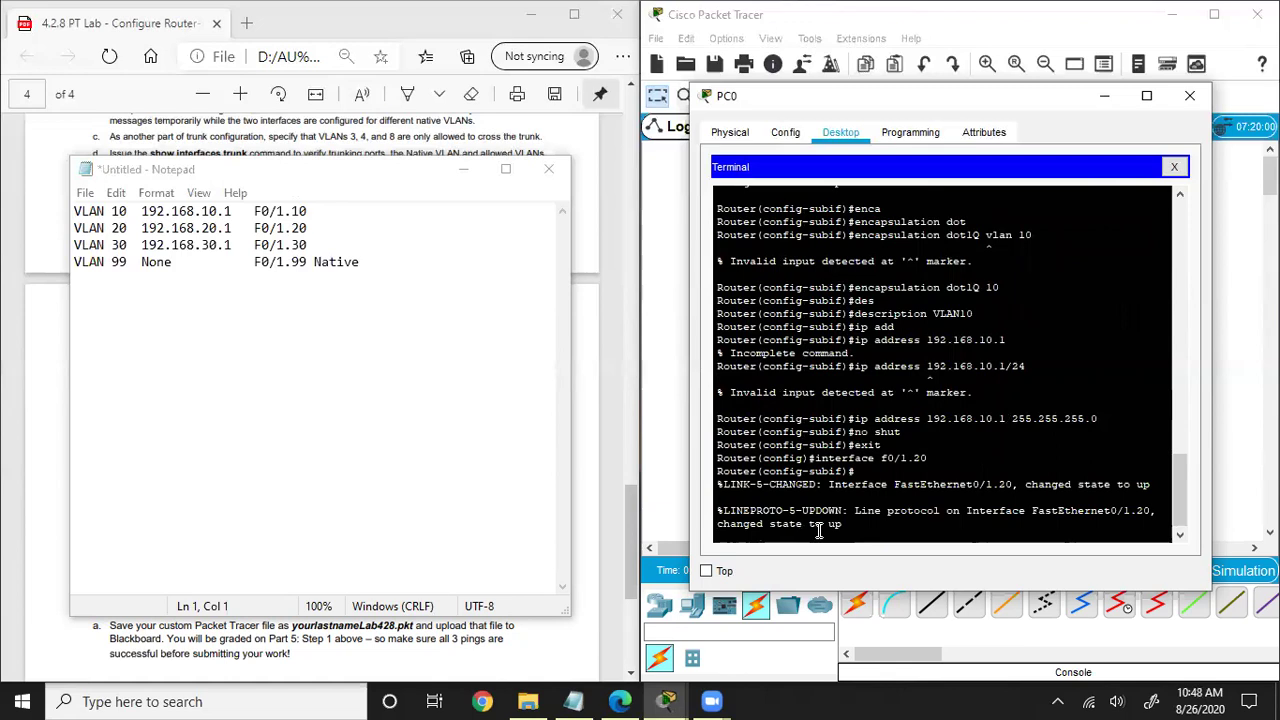
key("Return")
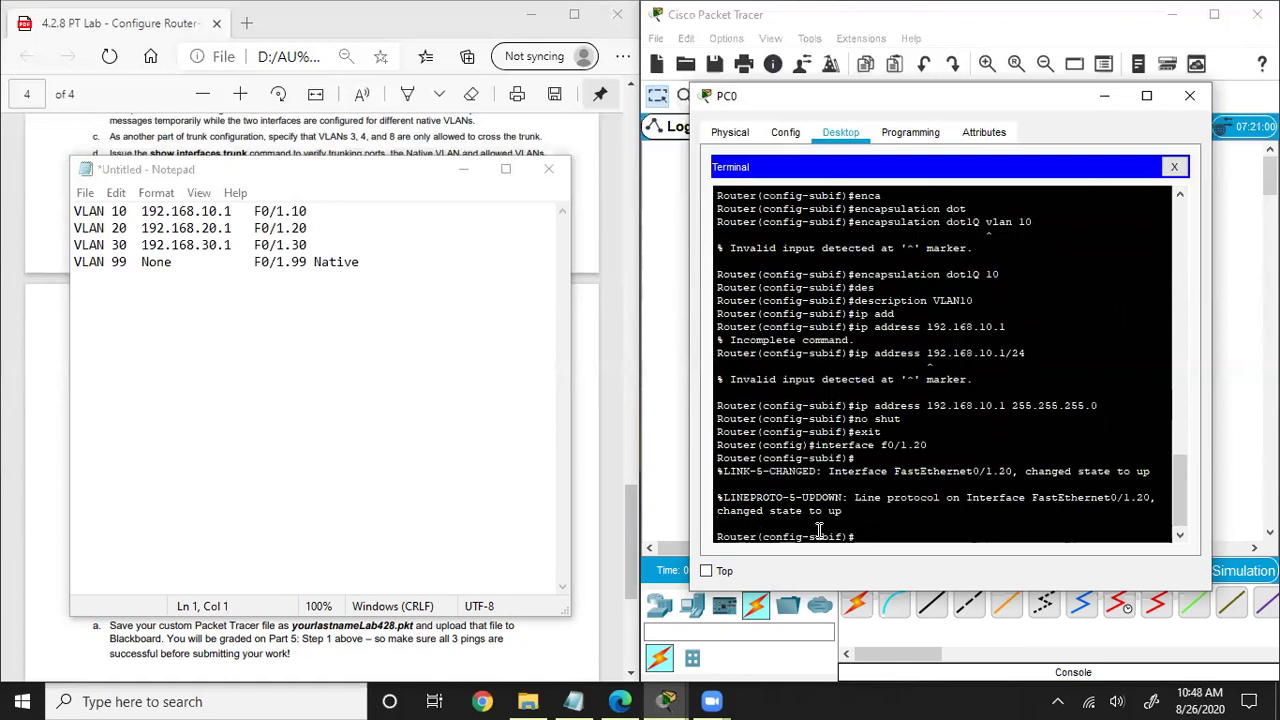
- Set subinterface f0/1.20 to 802.1Q encapsulation for VLAN 20 by reusing the earlier command as "encapsulation dot1Q 20"
key("Up")
key("Up")
key("Up")
key("Up")
key("BackSpace")
key("BackSpace")
key("BackSpace")
key("BackSpace")
key("BackSpace")
key("BackSpace")
key("BackSpace")
key("BackSpace")
key("BackSpace")
key("BackSpace")
key("BackSpace")
key("BackSpace")
key("BackSpace")
key("Up")
key("Up")
key("Up")
key("Up")
key("Up")
key("Up")
key("Up")
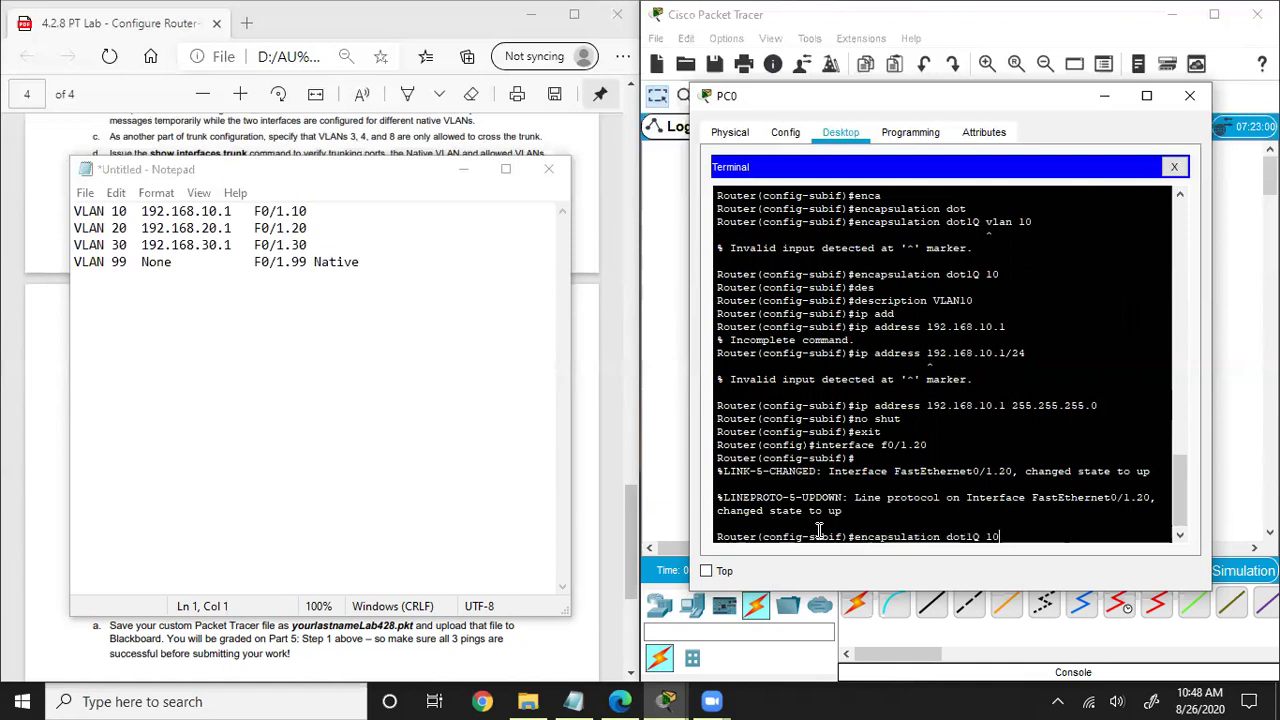
key("BackSpace")
key("BackSpace")
key("BackSpace")
key("BackSpace")
key("BackSpace")
key("BackSpace")
key("BackSpace")
type("20")
key("Return")
- Give subinterface f0/1.20 the description VLAN20
type("des")
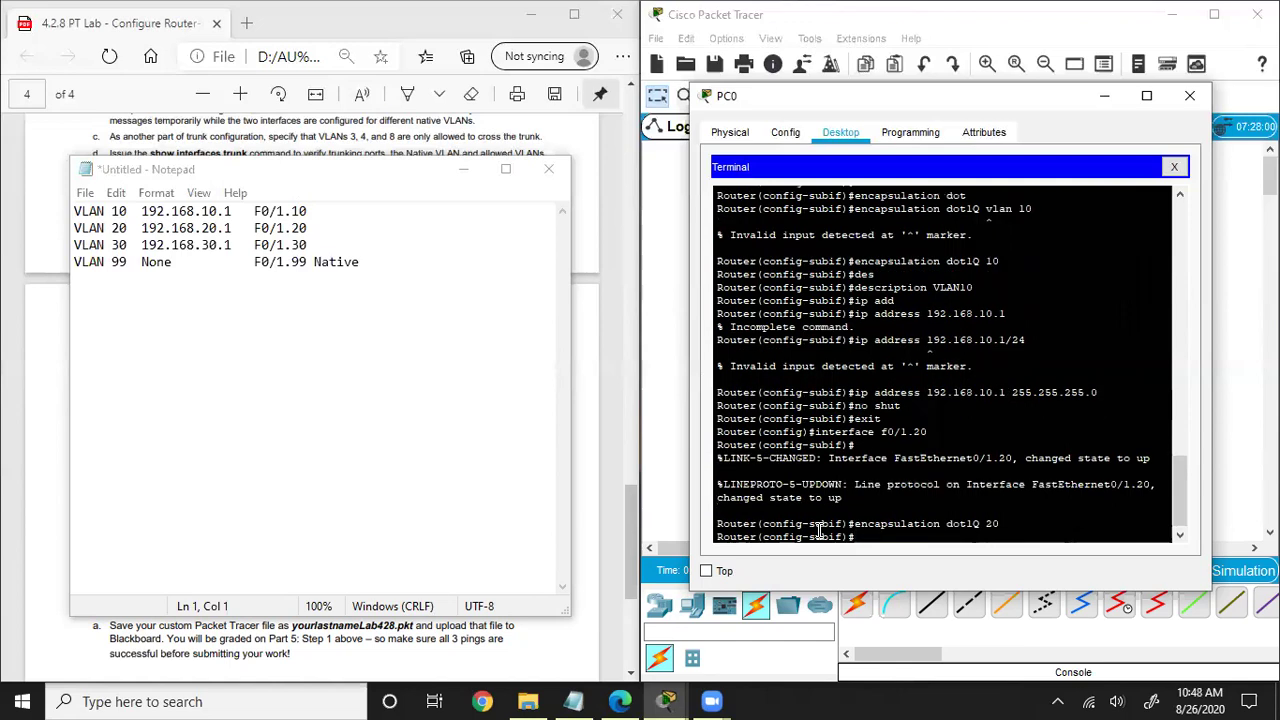
key("Tab")
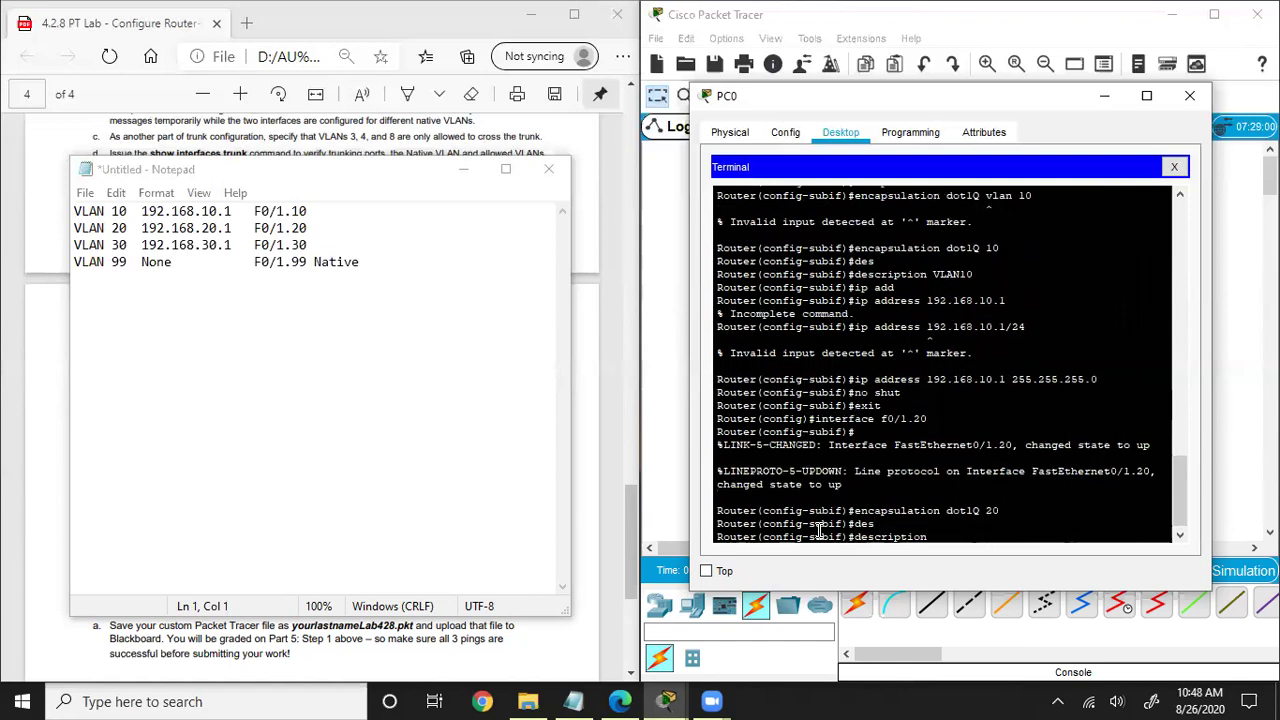
type("VLAN")
key("BackSpace")
type("20")
key("Return")
- Assign IP address 192.168.20.1 with subnet mask 255.255.255.0 to subinterface f0/1.20 by reusing the earlier ip address command
type("no shut")
key("Up")
key("Left")
key("Left")
key("Left")
key("Left")
key("Left")
key("Left")
key("Left")
key("Left")
key("Left")
key("Left")
key("Left")
key("Left")
key("Left")
key("Left")
key("Left")
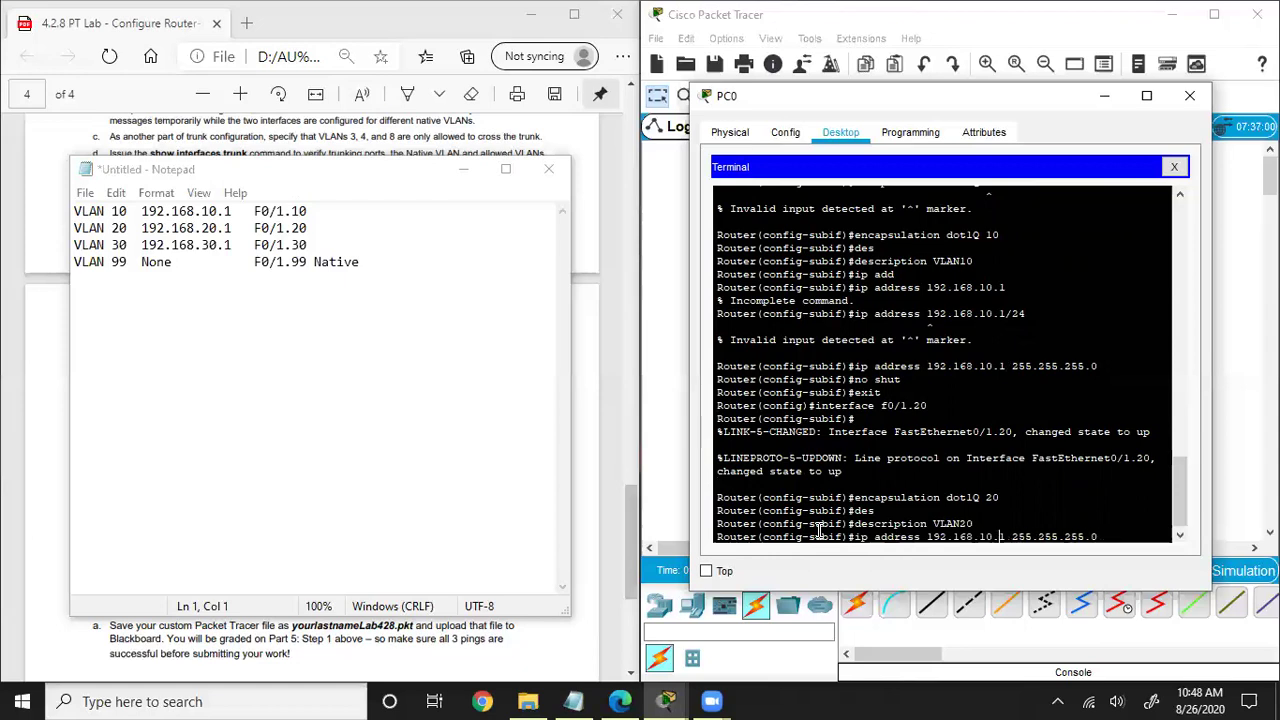
key("BackSpace")
type("2")
key("Right")
key("Right")
key("Right")
key("Right")
key("Right")
key("Right")
key("Right")
key("Right")
key("Right")
key("Right")
key("Right")
key("Right")
key("Right")
key("Right")
key("Return")
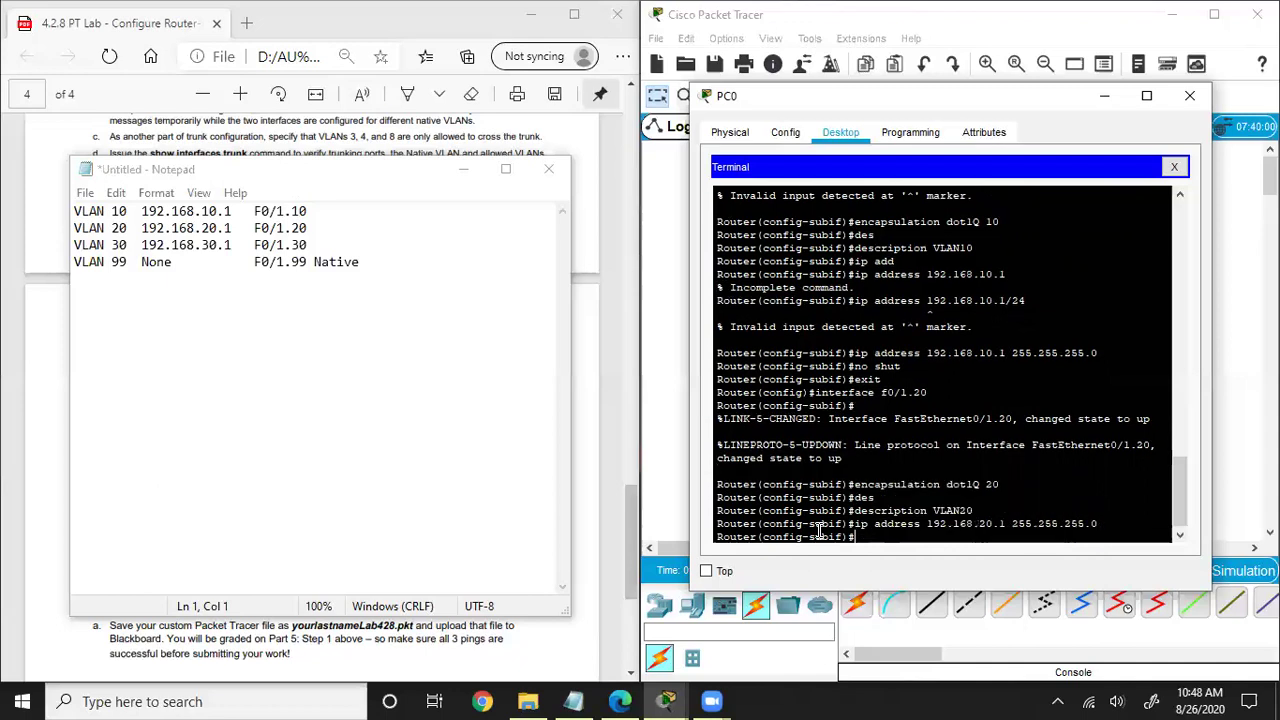
- Activate subinterface f0/1.20 with no shut and exit to global configuration mode
type("no shut")
key("Return")
type("ex")
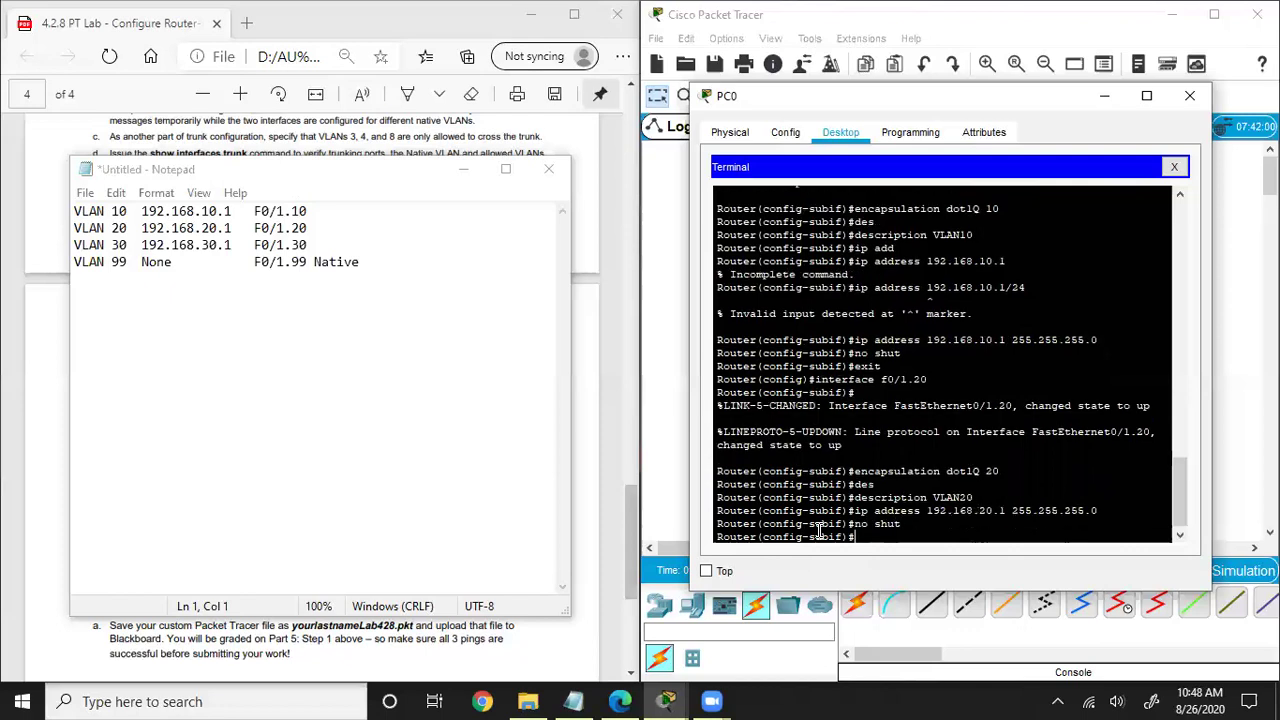
type("it")
key("Return")
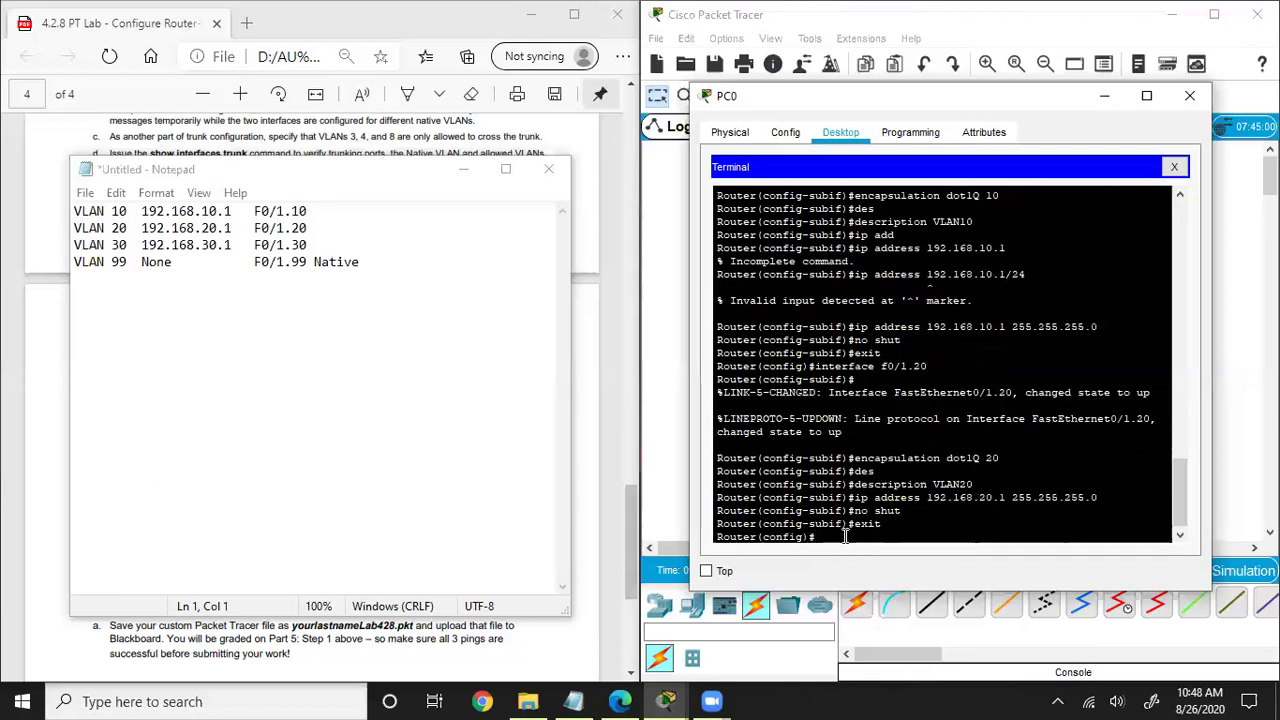
- Create subinterface f0/1.30 by reusing the earlier interface command, and enter its configuration mode
key("Up")
key("Up")
key("Up")
key("Up")
key("Up")
key("Up")
key("Up")
key("BackSpace")
key("BackSpace")
type("30")
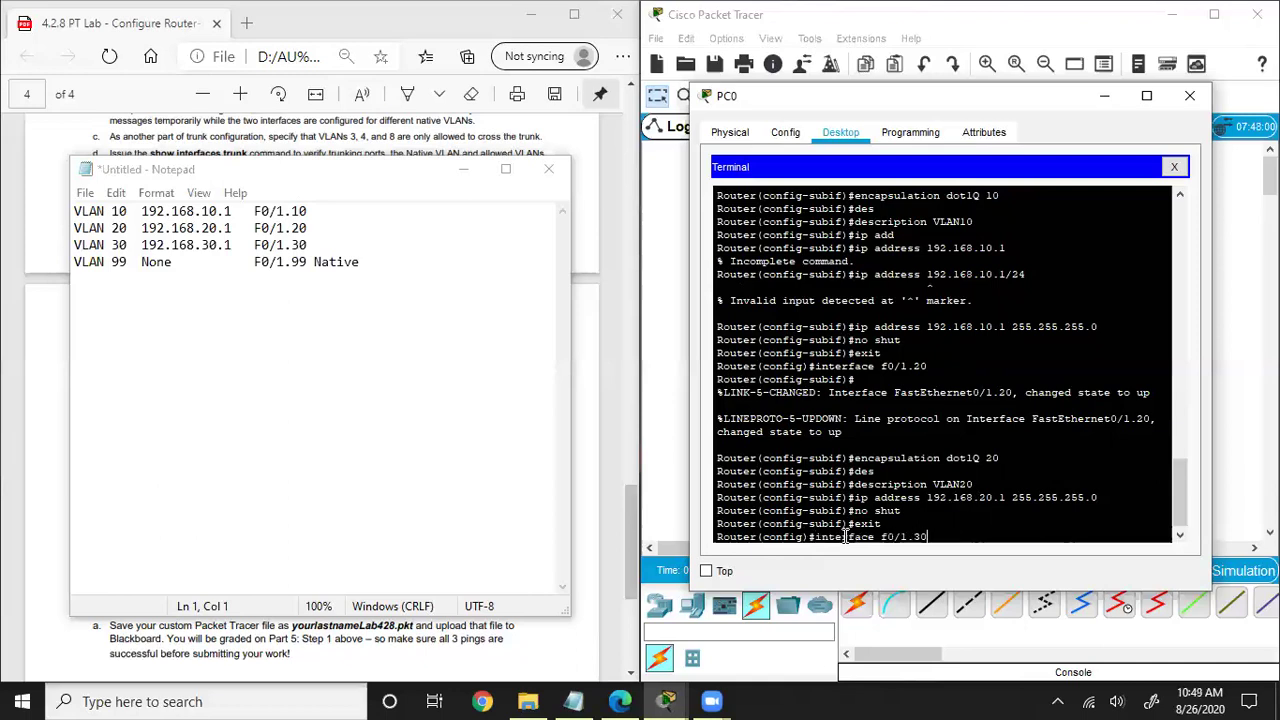
key("Return")
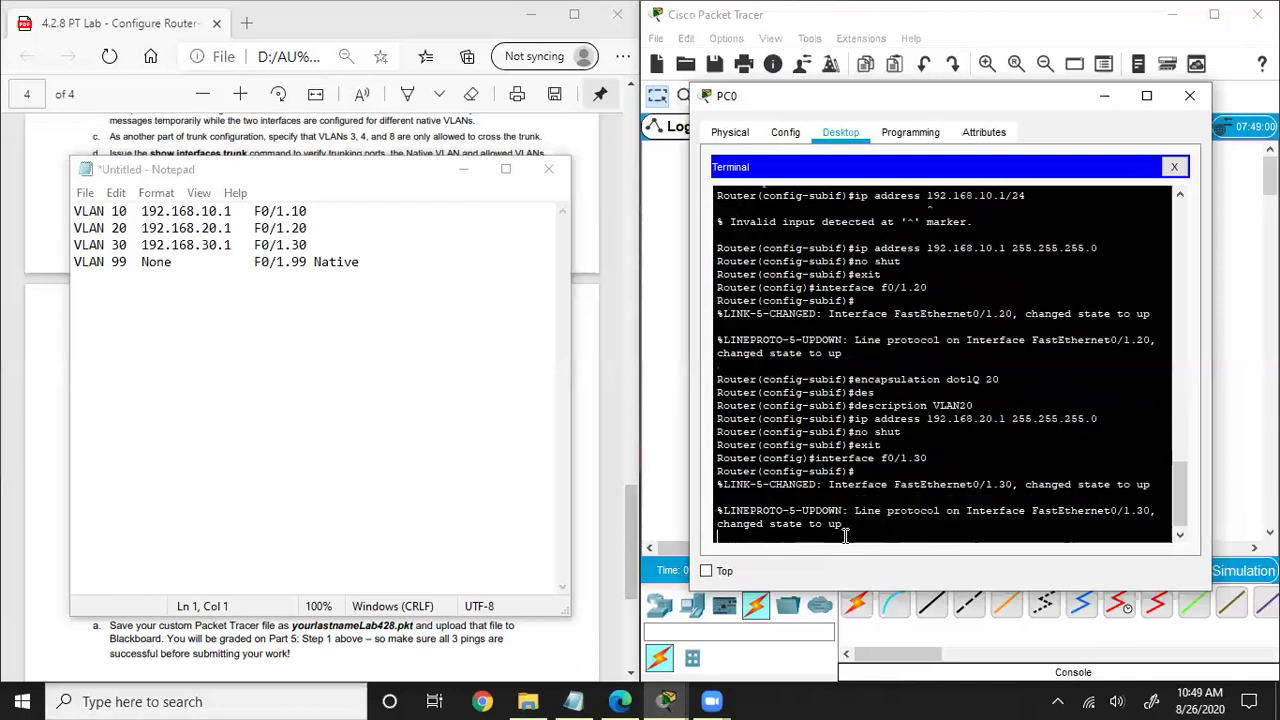
key("Return")
- Set 802.1Q encapsulation for VLAN 30 on subinterface f0/1.30 by reusing the earlier command as "encapsulation dot1Q 30"
key("Up")
key("Up")
key("Up")
key("Up")
key("Up")
key("Up")
key("Up")
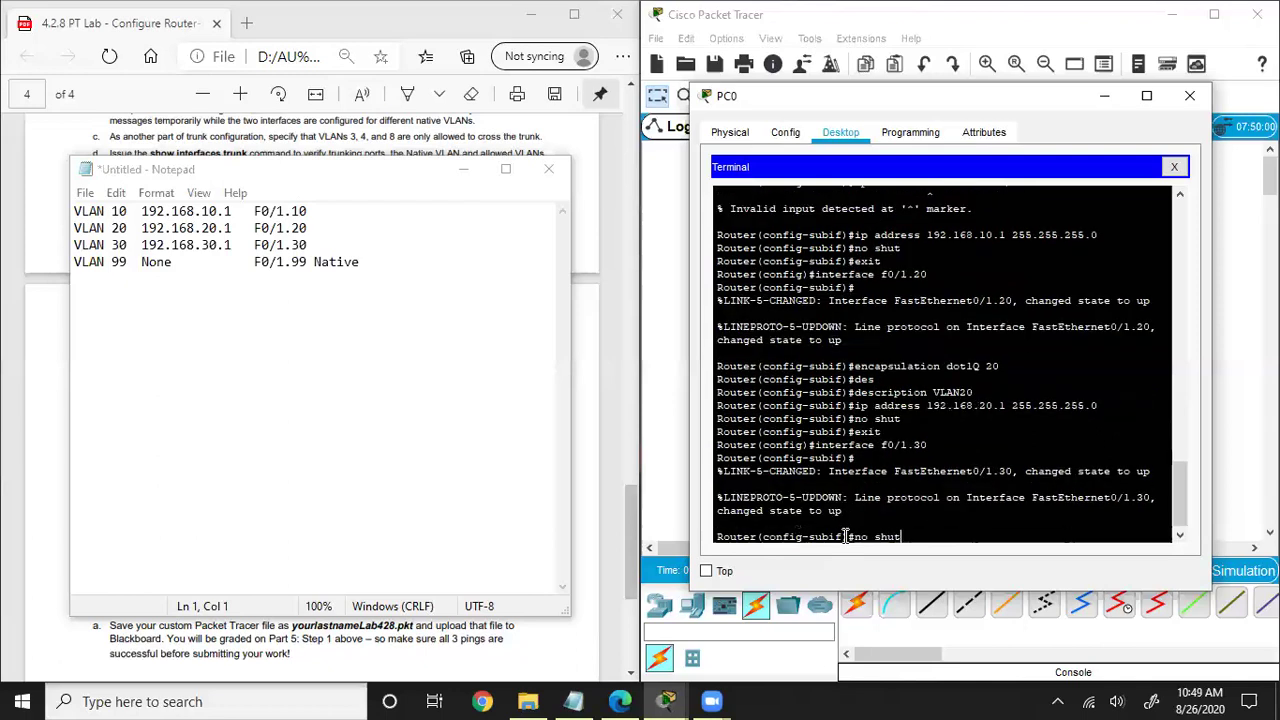
key("BackSpace")
key("BackSpace")
type("30")
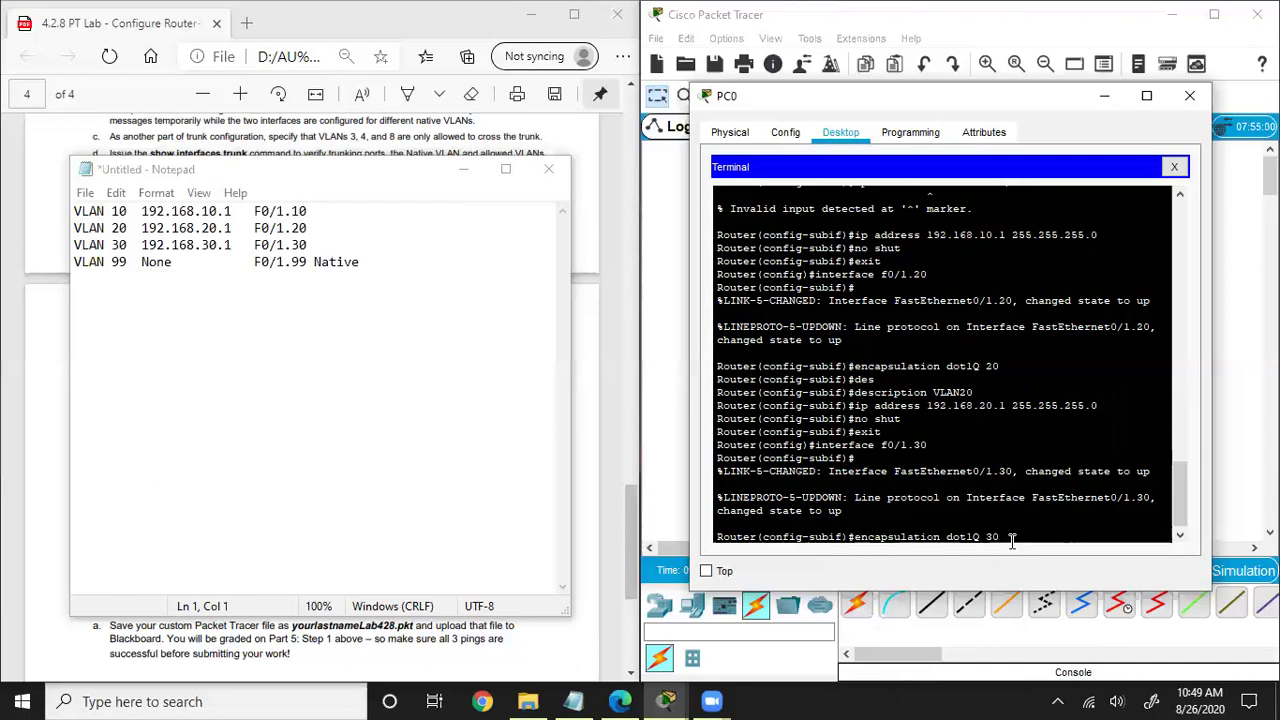
key("Return")
- Give subinterface f0/1.30 the description VLAN30 by reusing the earlier description command
key("Up")
key("Up")
key("Up")
key("Up")
key("Up")
key("Up")
key("BackSpace")
key("BackSpace")
type("3")
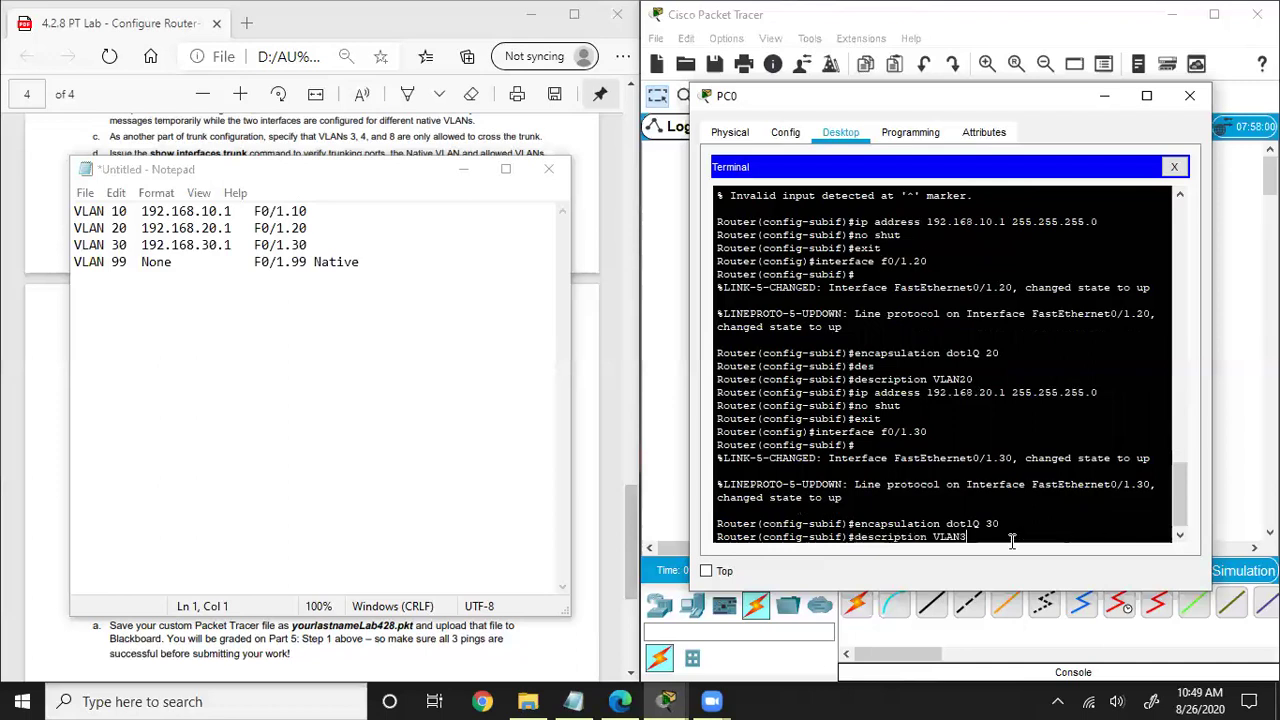
type("0")
key("Return")
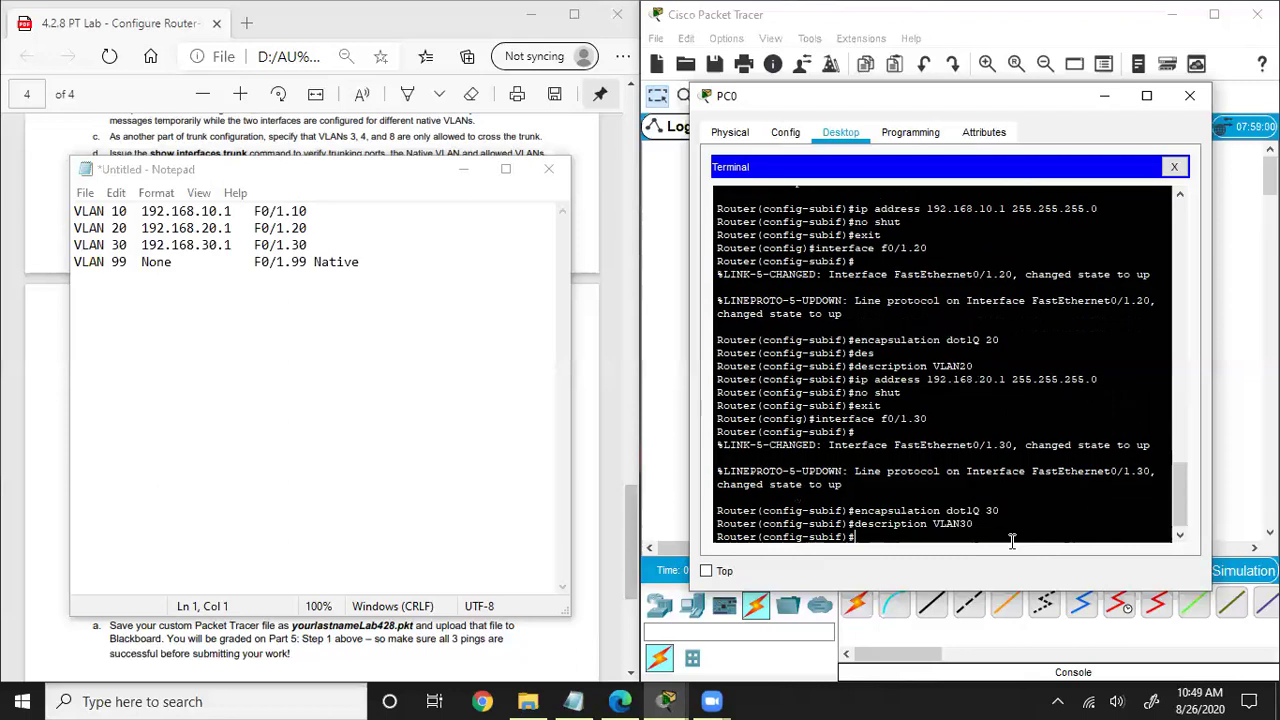
- Assign IP address 192.168.30.1 with subnet mask 255.255.255.0 to subinterface f0/1.30 by reusing the earlier ip address command
key("Up")
key("Up")
key("Up")
key("Up")
key("Up")
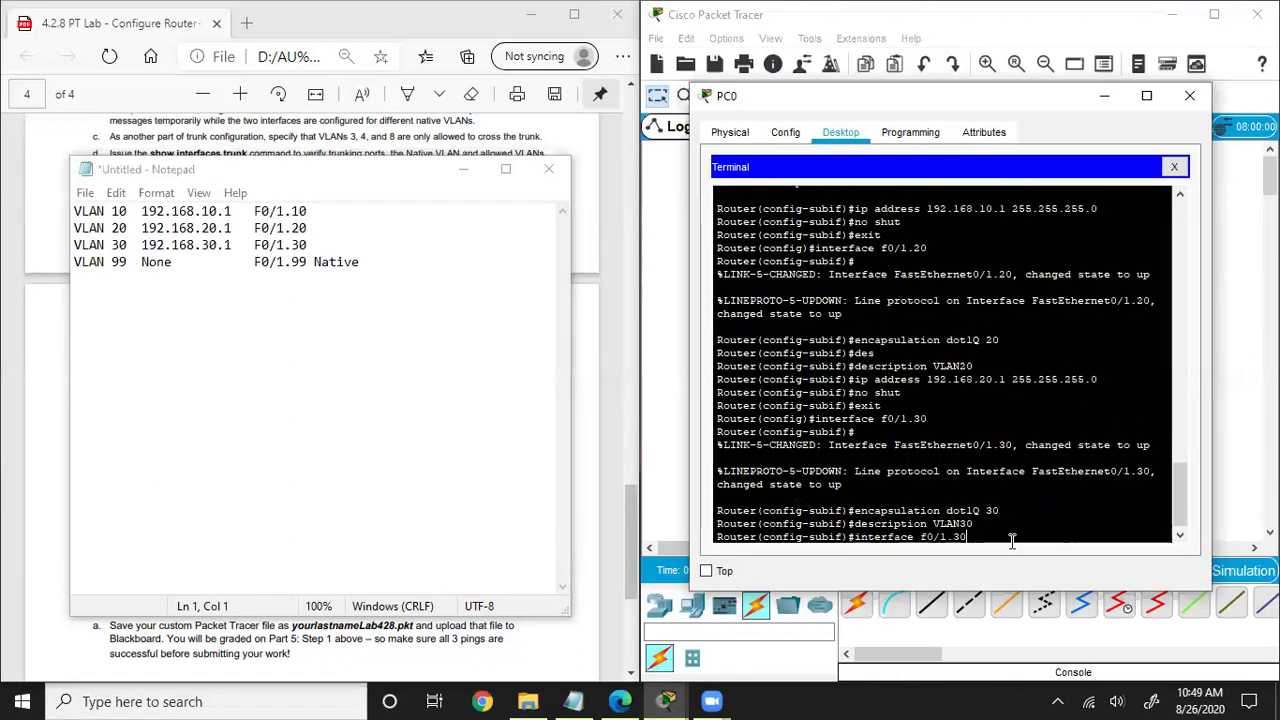
key("Up")
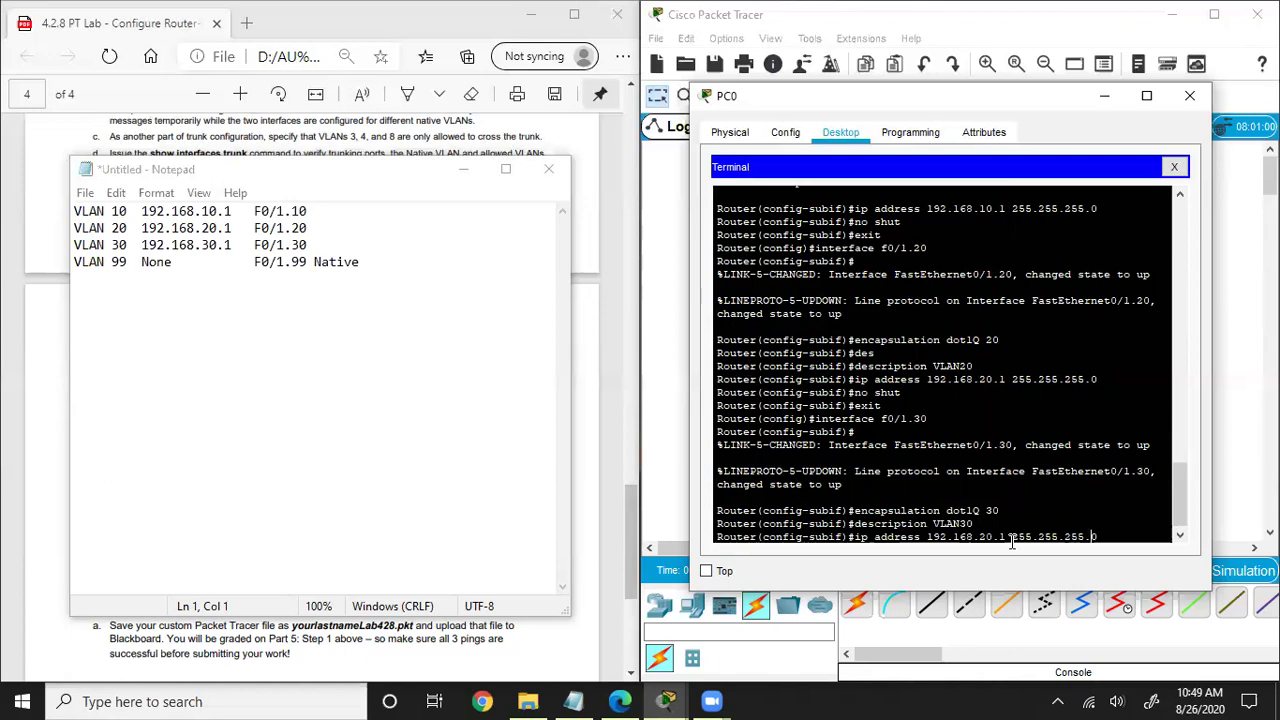
key("Left")
key("Left")
key("Left")
key("Left")
key("Left")
key("Left")
key("Left")
key("Left")
key("Left")
key("Left")
key("BackSpace")
type("3")
key("Right")
key("Right")
key("Right")
key("Right")
key("Right")
key("Right")
key("Right")
key("Right")
key("Right")
key("Return")
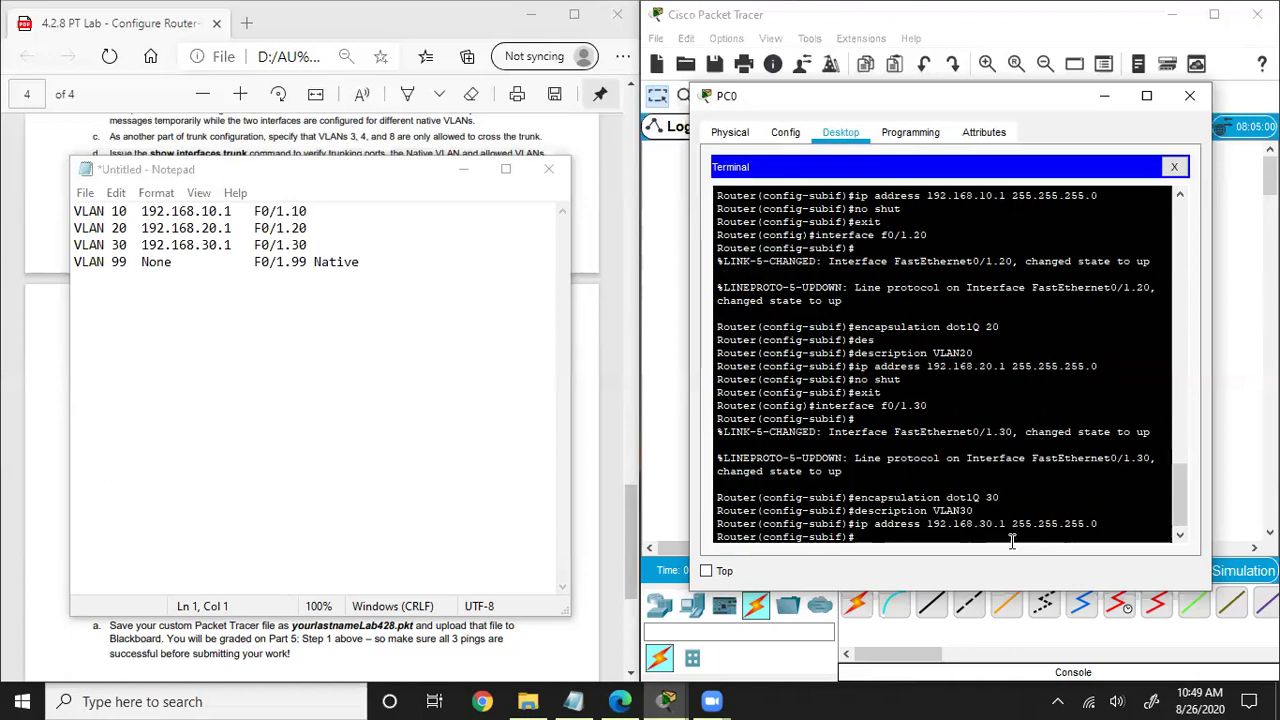
- Activate subinterface f0/1.30 with no shut, and highlight the VLAN 99 native line in the Notepad plan before returning to the terminal
type("no shut")
key("Return")
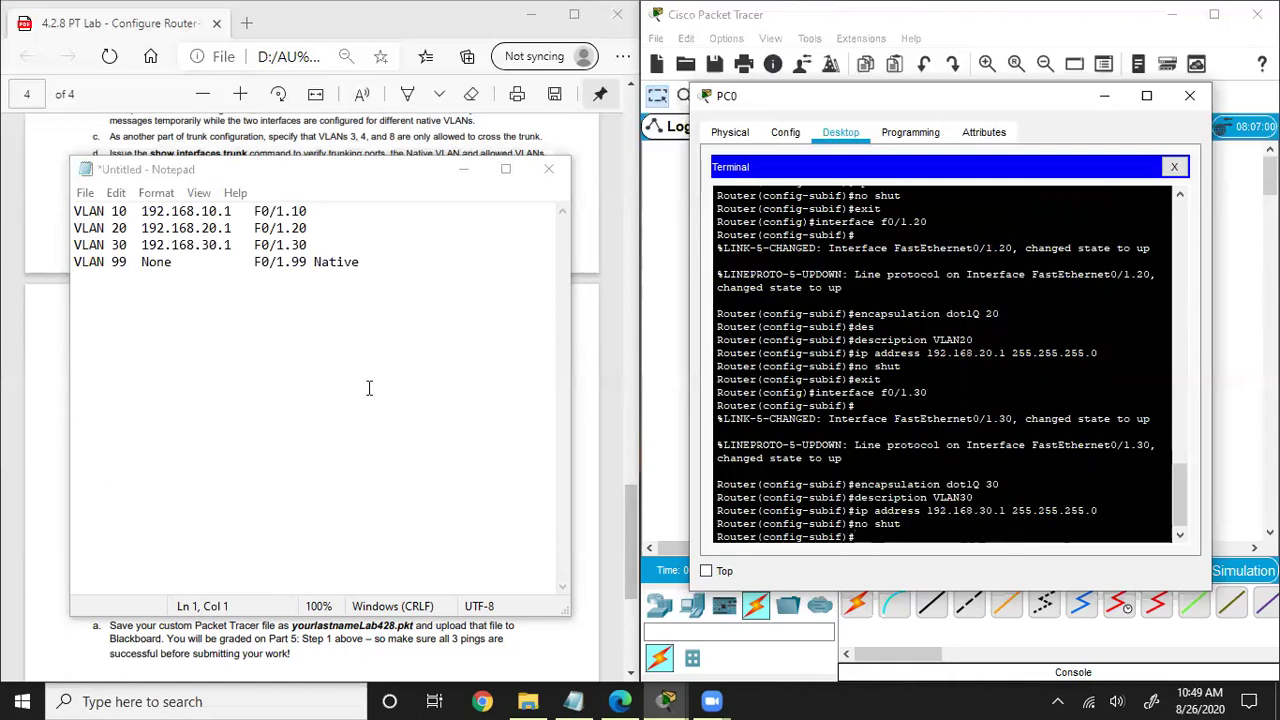
left_click_drag(362, 262, 62, 265)
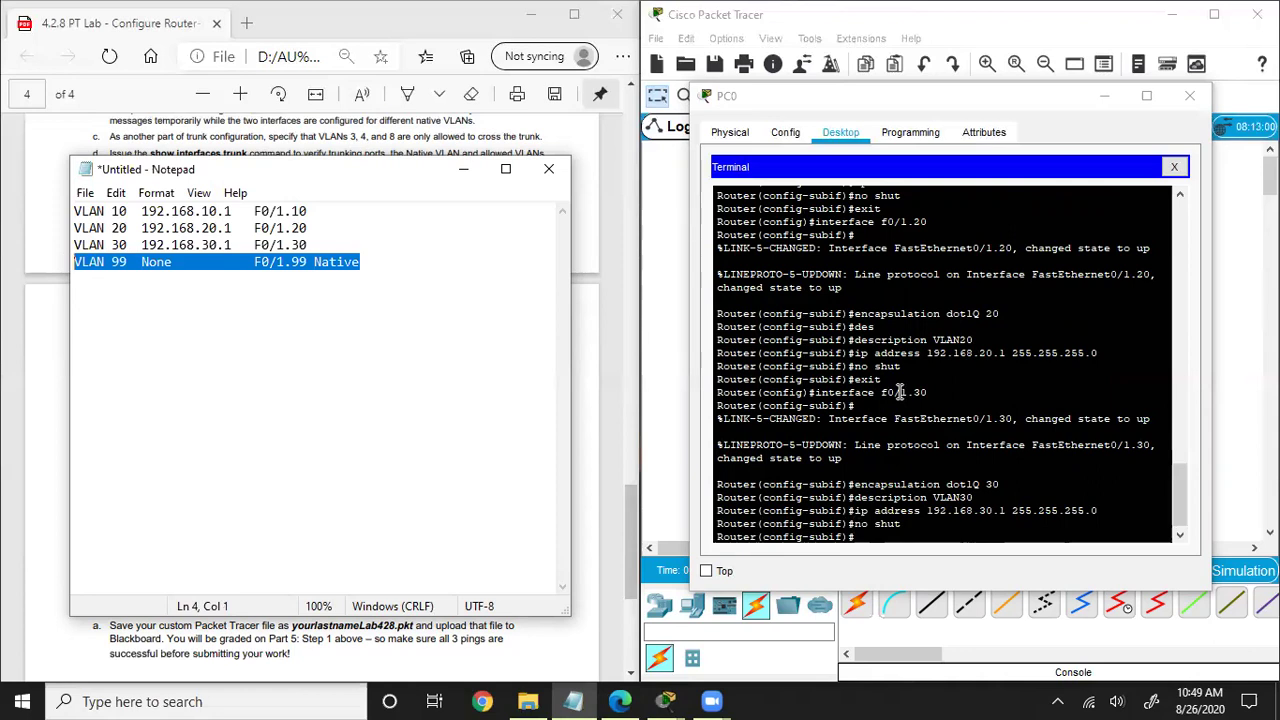
left_click(896, 535)
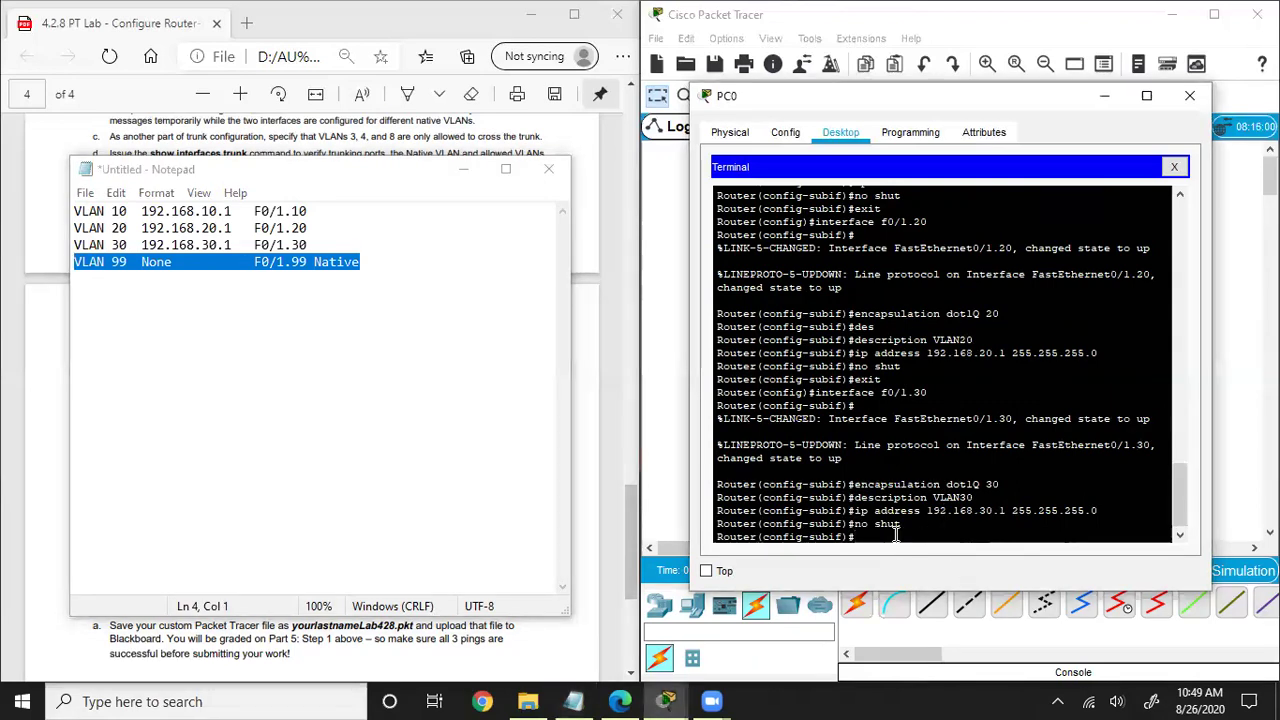
type("encapsulation dot1Q 30")
key("BackSpace")
key("BackSpace")
key("BackSpace")
key("BackSpace")
key("BackSpace")
key("BackSpace")
key("BackSpace")
key("BackSpace")
key("BackSpace")
key("BackSpace")
key("BackSpace")
key("BackSpace")
key("BackSpace")
key("BackSpace")
key("BackSpace")
key("BackSpace")
key("BackSpace")
key("BackSpace")
key("BackSpace")
key("BackSpace")
- Exit to global configuration mode and create subinterface f0/1.99 by reusing the earlier interface command
type("exit")
key("Return")
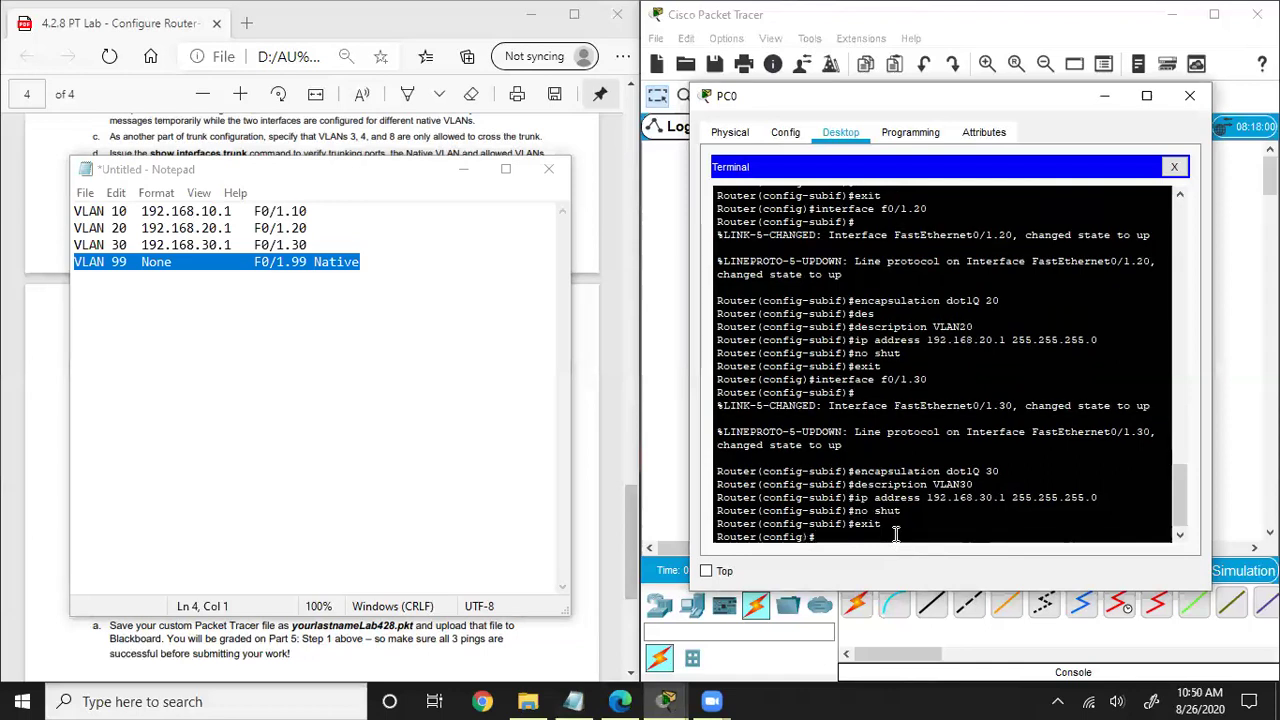
key("Up")
key("Up")
key("Up")
key("Up")
key("Up")
key("Up")
key("Up")
key("Down")
key("BackSpace")
type("99")
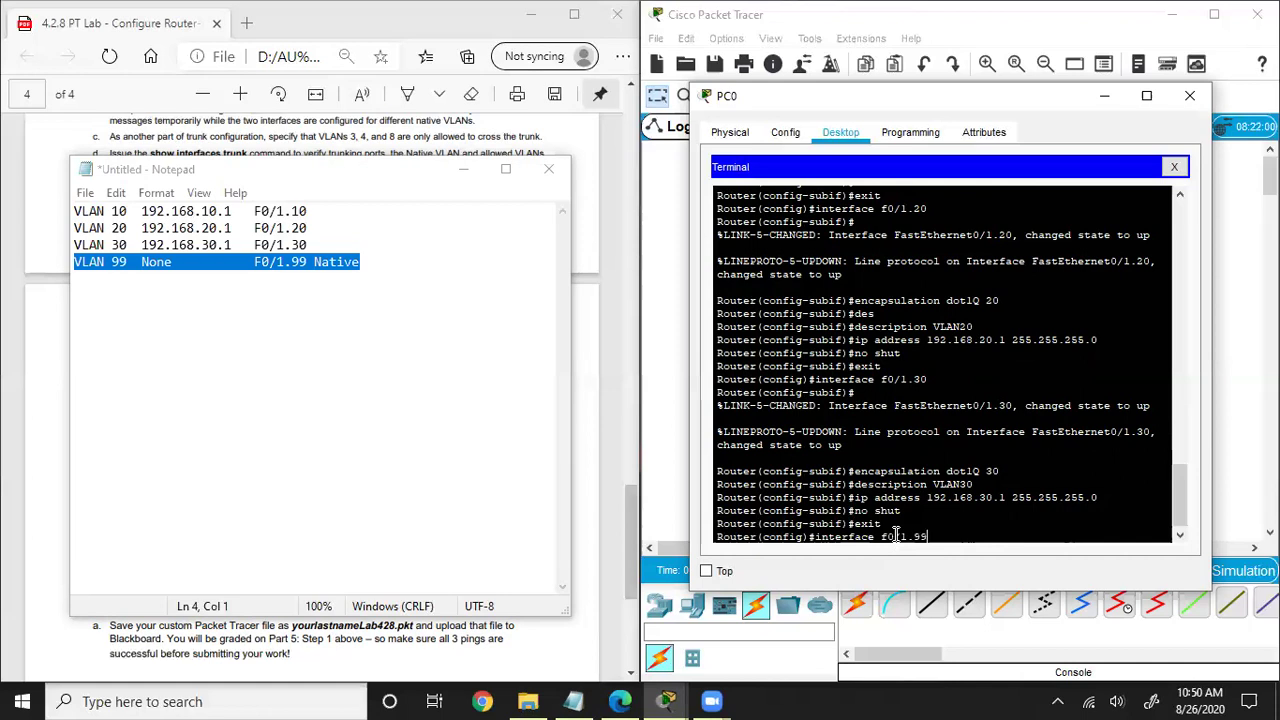
key("Return")
key("Return")
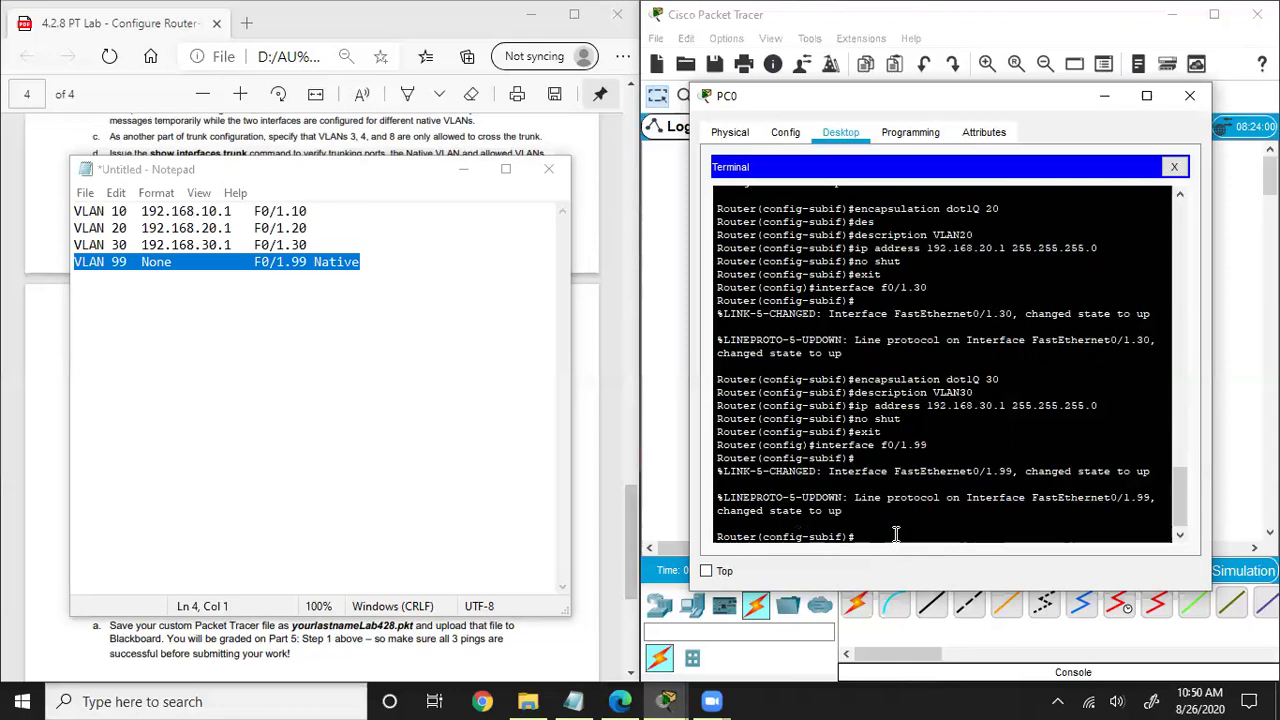
- Set dot1Q encapsulation for VLAN 99 on subinterface f0/1.99 by reusing the earlier encapsulation command
key("Up")
key("Up")
key("Up")
key("Up")
key("Up")
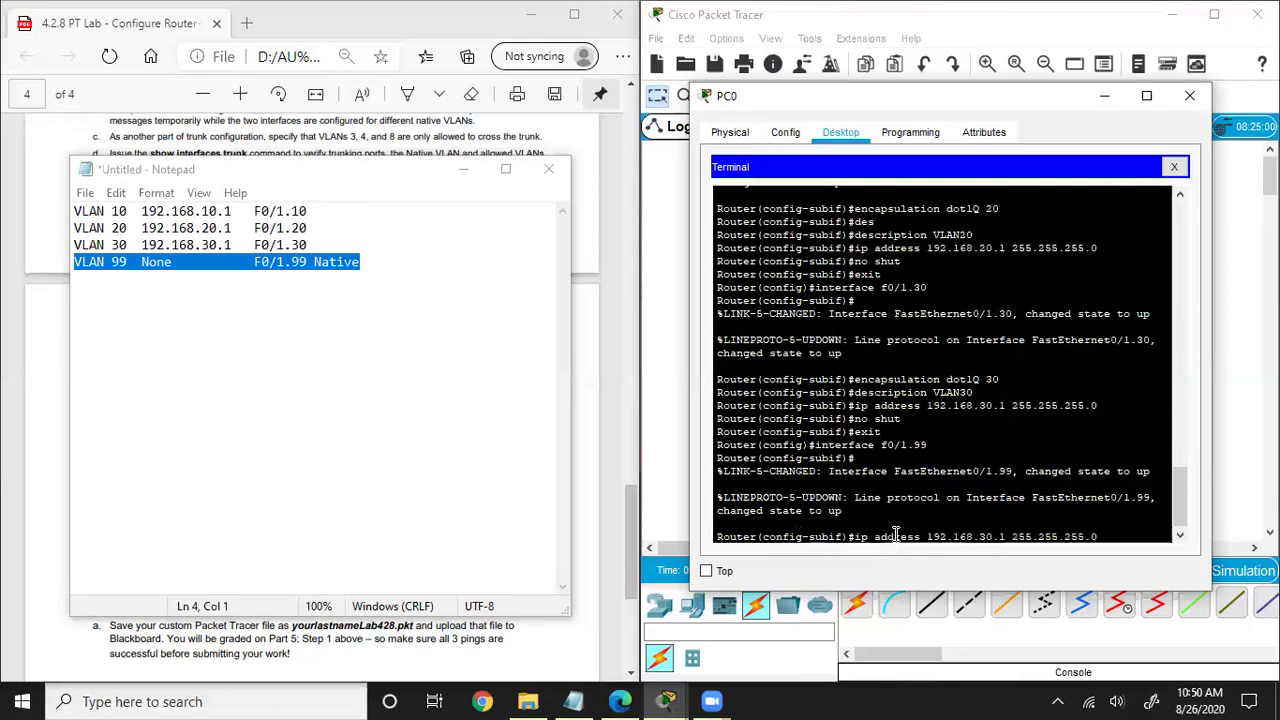
key("Up")
key("Down")
key("Up")
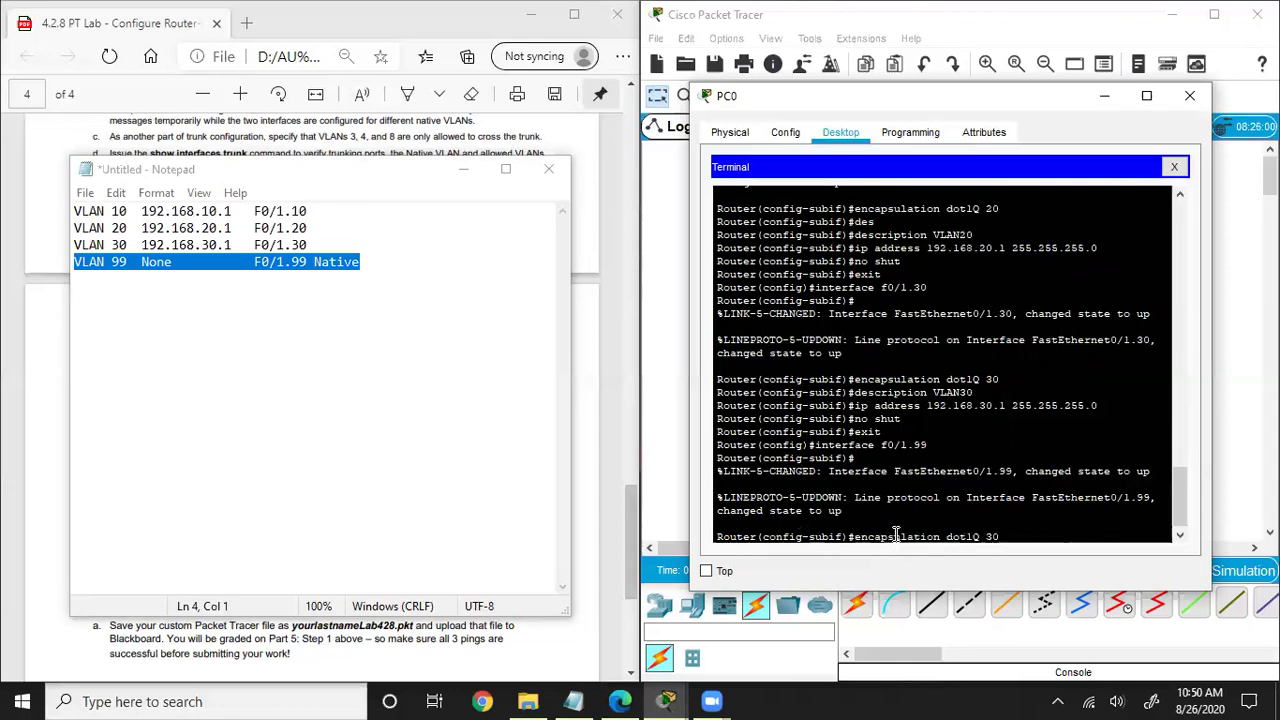
key("BackSpace")
key("BackSpace")
type("9")
key("Return")
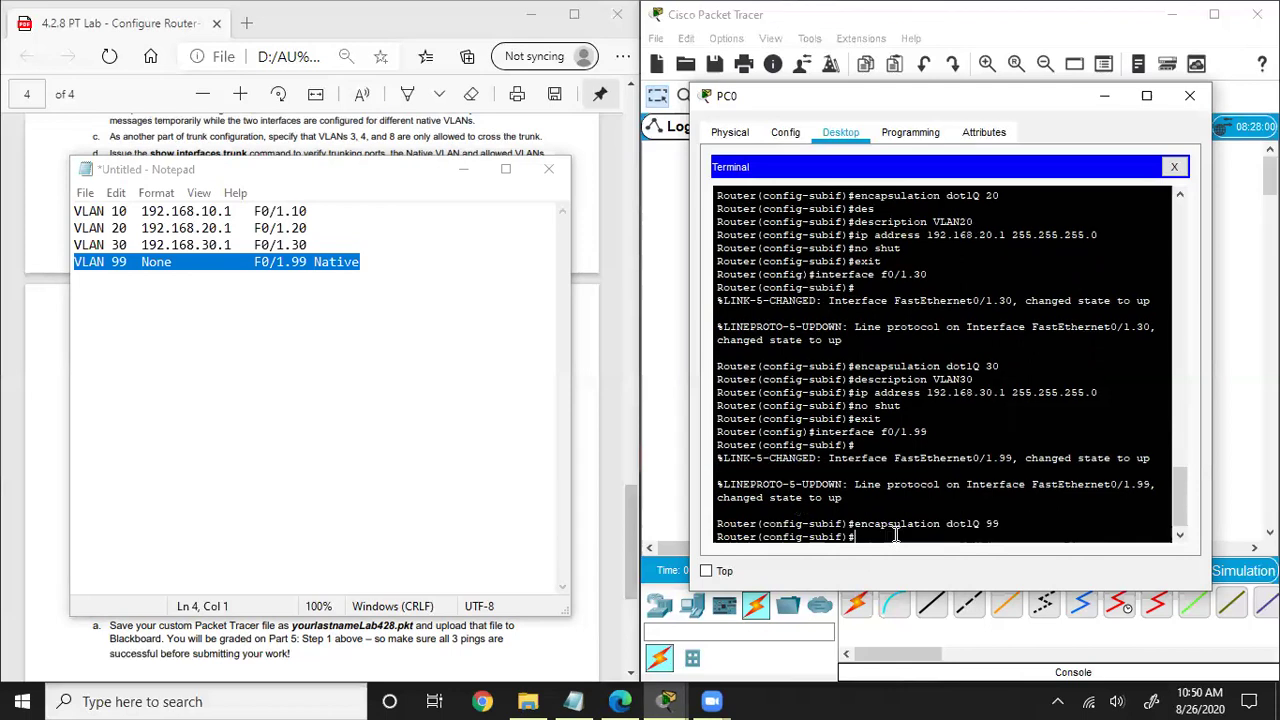
- Give subinterface f0/1.99 the description VLAN99NATIVE by reusing the earlier description command
key("Up")
key("Up")
key("Up")
key("Up")
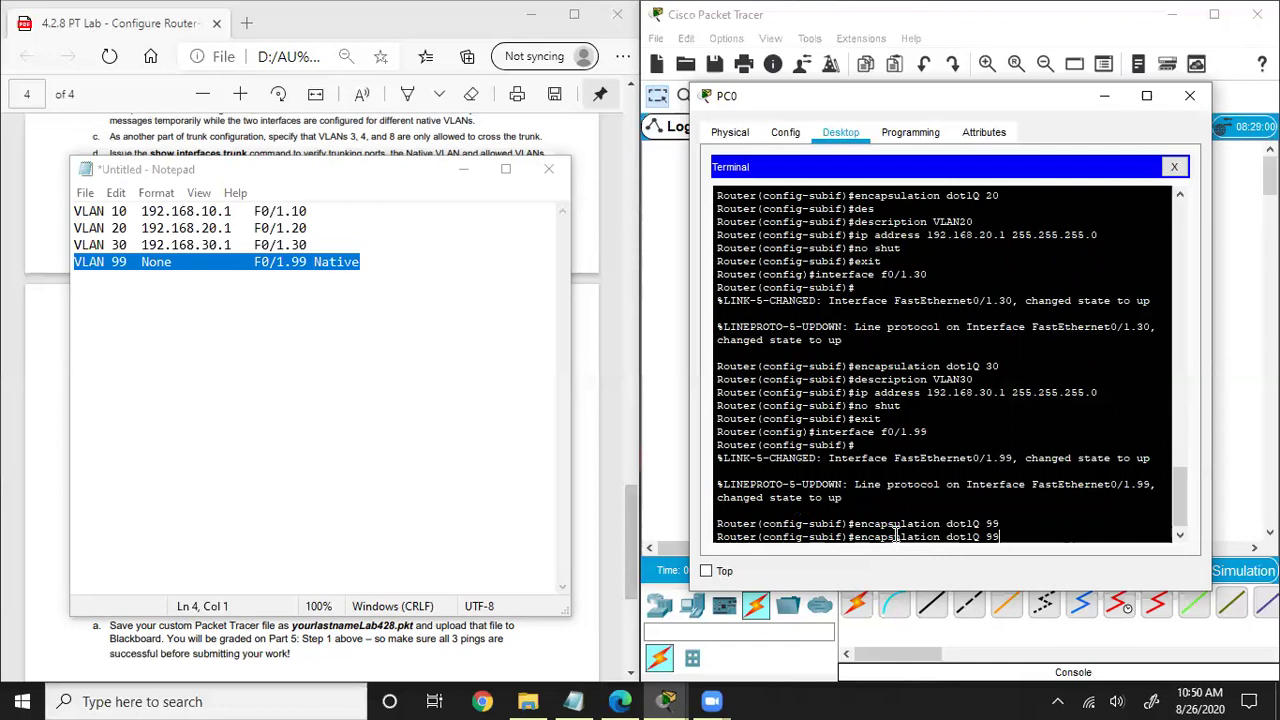
key("Up")
key("Up")
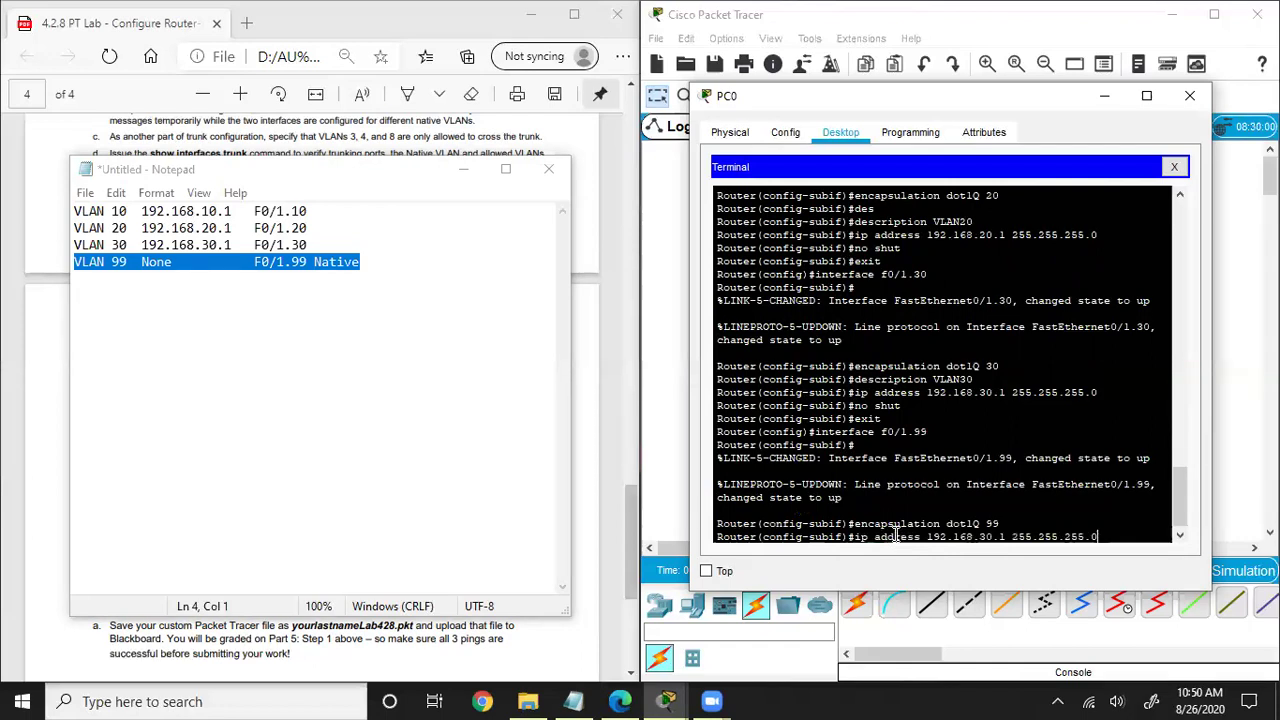
key("BackSpace")
key("BackSpace")
type("99")
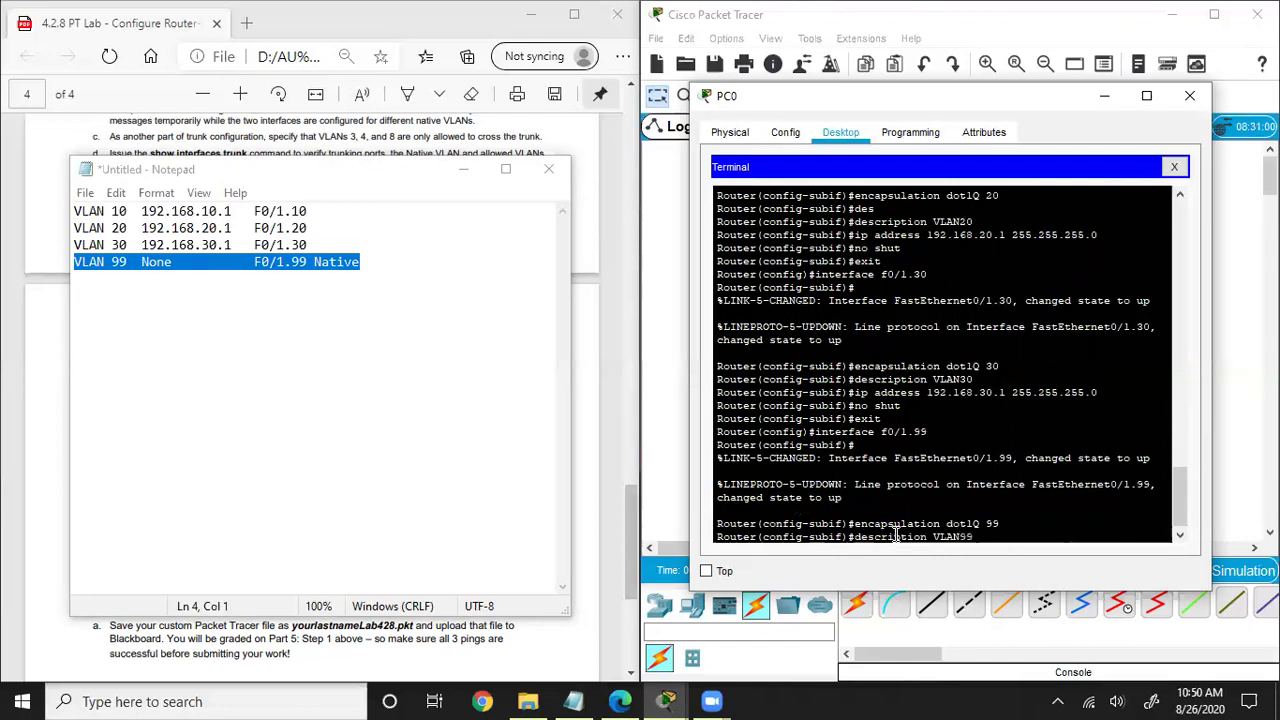
type("NATIVE")
key("Return")
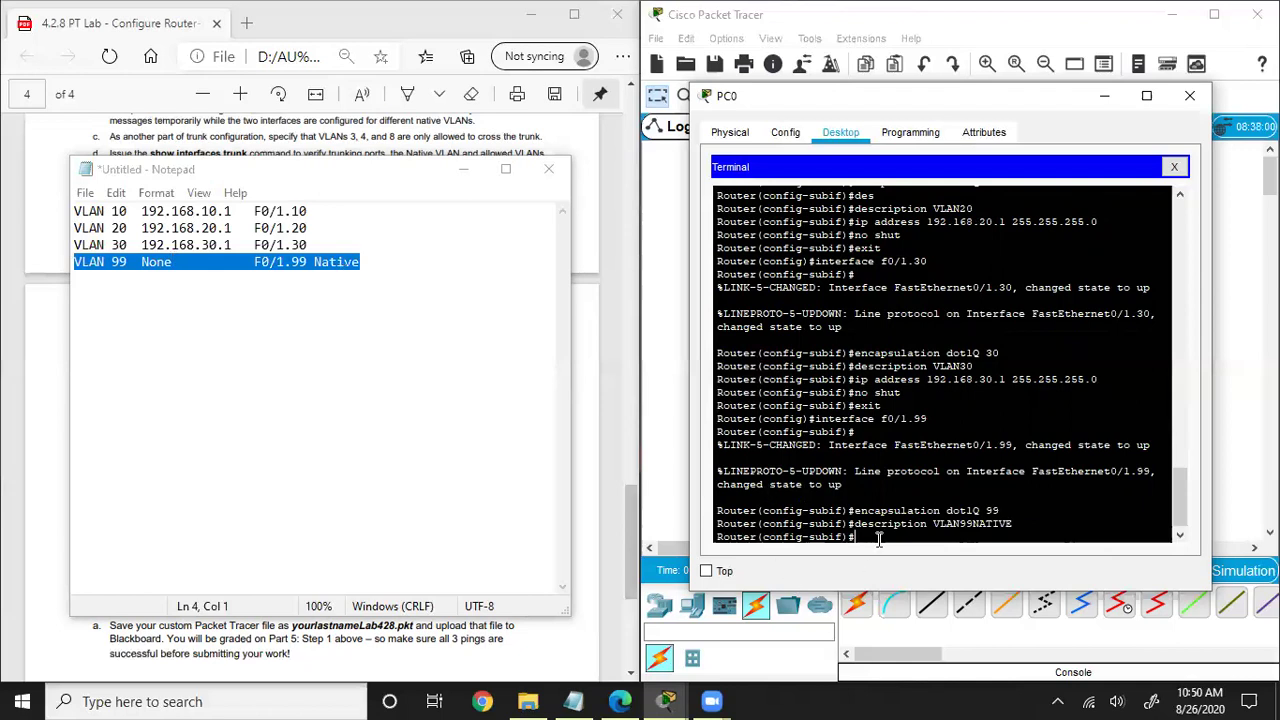
- Activate subinterface f0/1.99 with no shut and exit to the router's privileged EXEC mode
type("no shut")
key("Return")
type("exit")
key("Return")
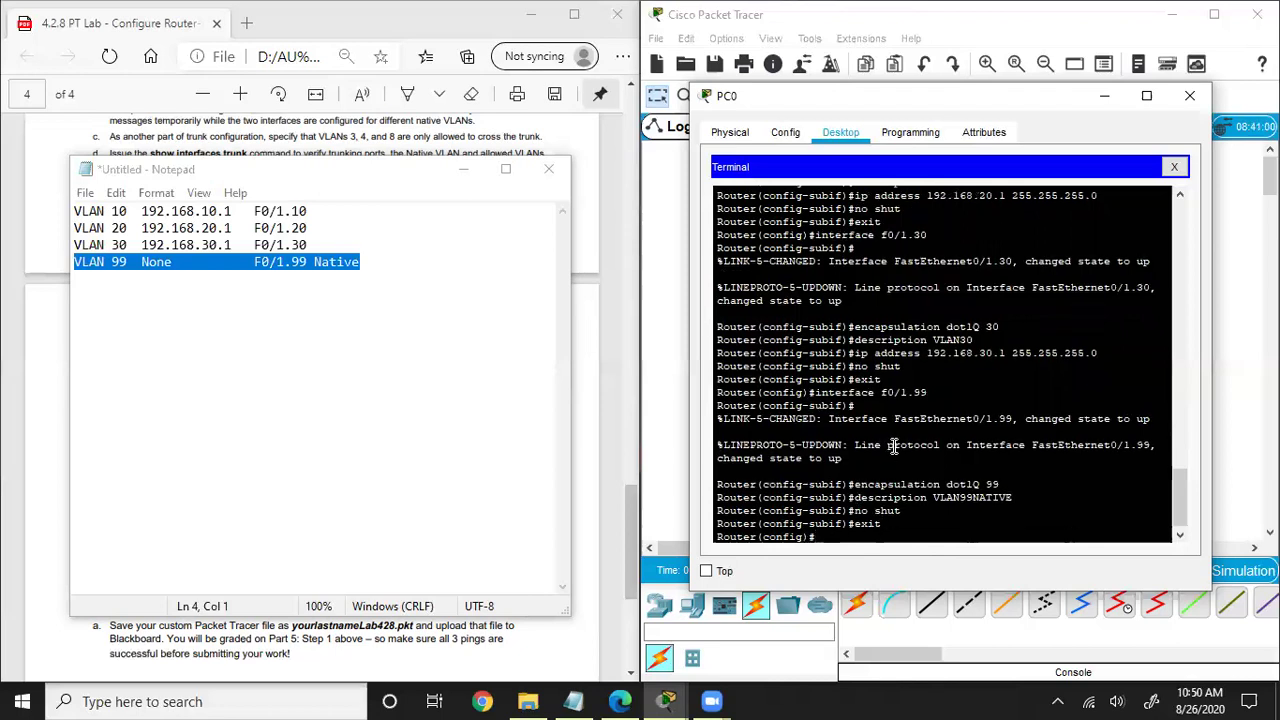
type("exit")
key("Return")
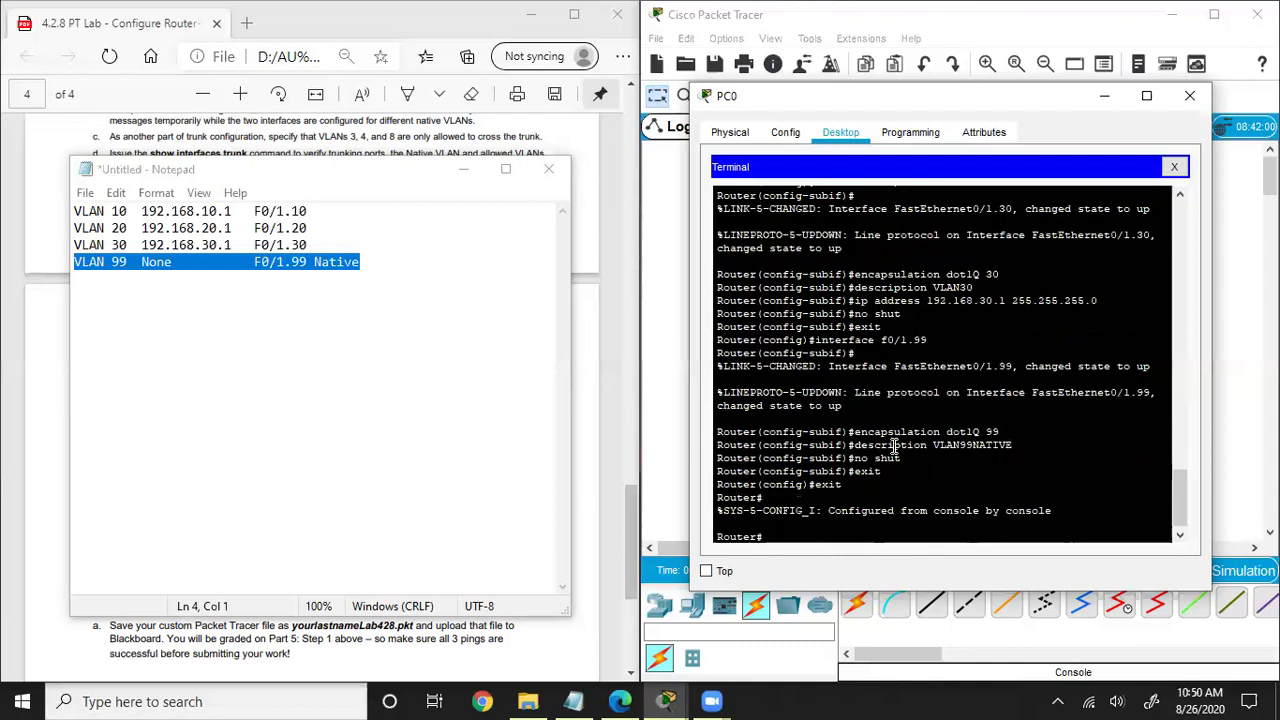
- Run show ip int brief, widen the PC0 window, and examine FastEthernet0/1 and its subinterfaces in the output
type("show ip int brief")
key("Return")
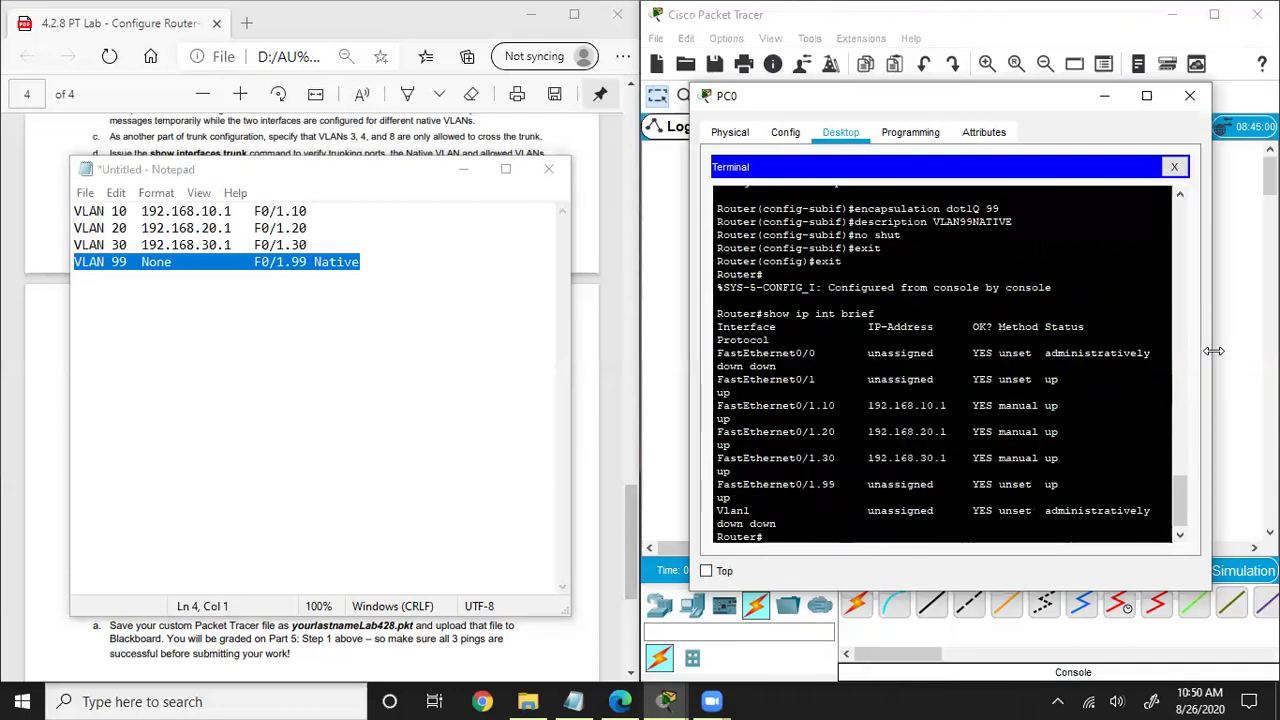
left_click_drag(1213, 351, 1274, 351)
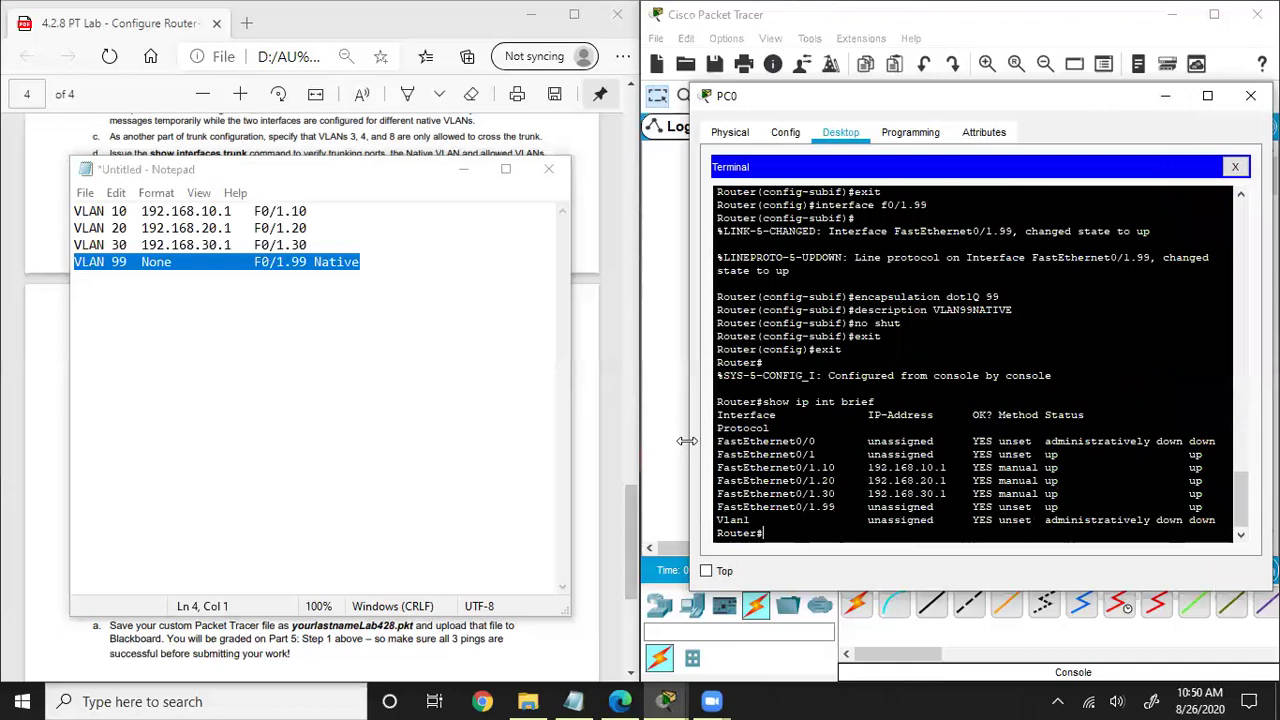
left_click_drag(686, 441, 640, 443)
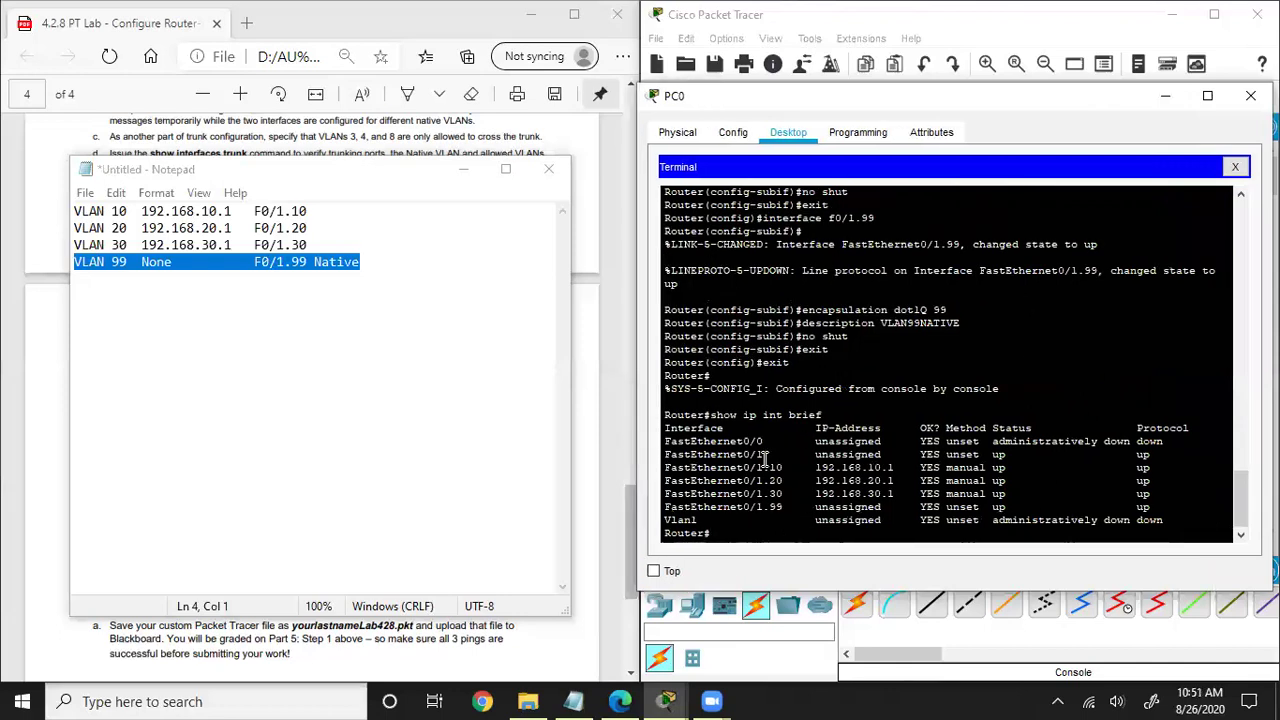
left_click_drag(666, 455, 764, 456)
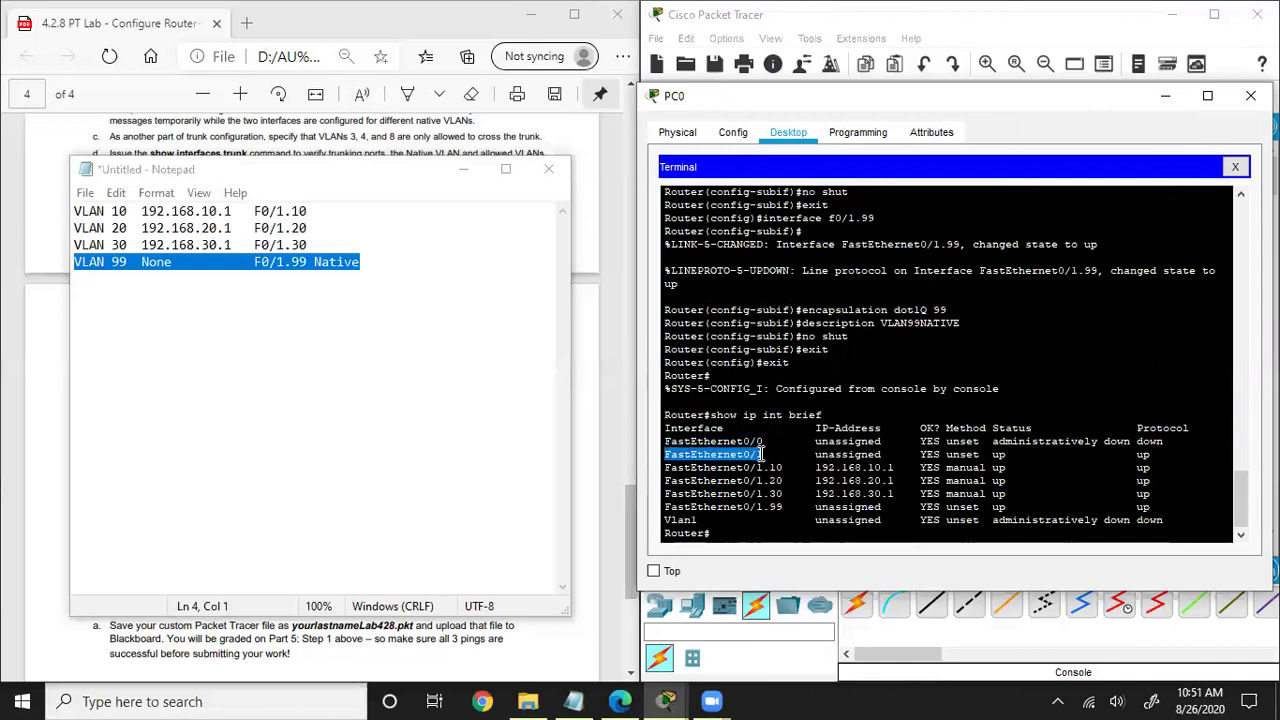
left_click_drag(665, 467, 1148, 494)
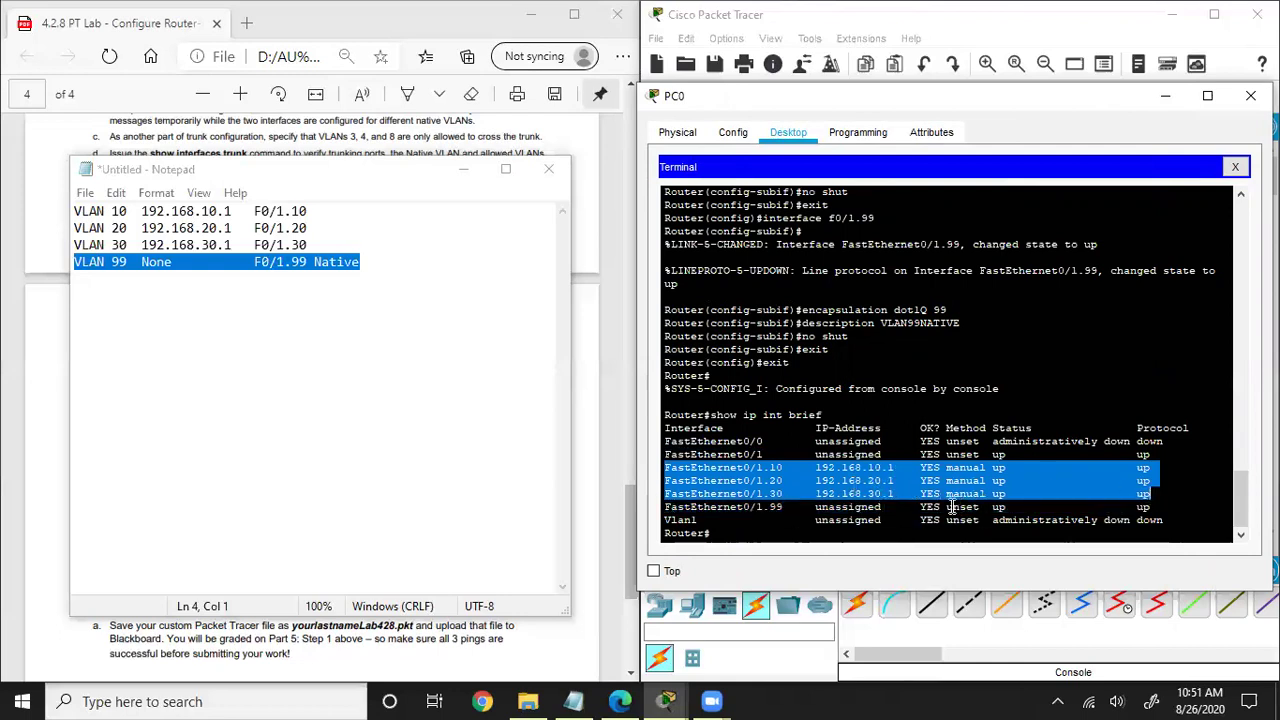
left_click_drag(769, 507, 786, 507)
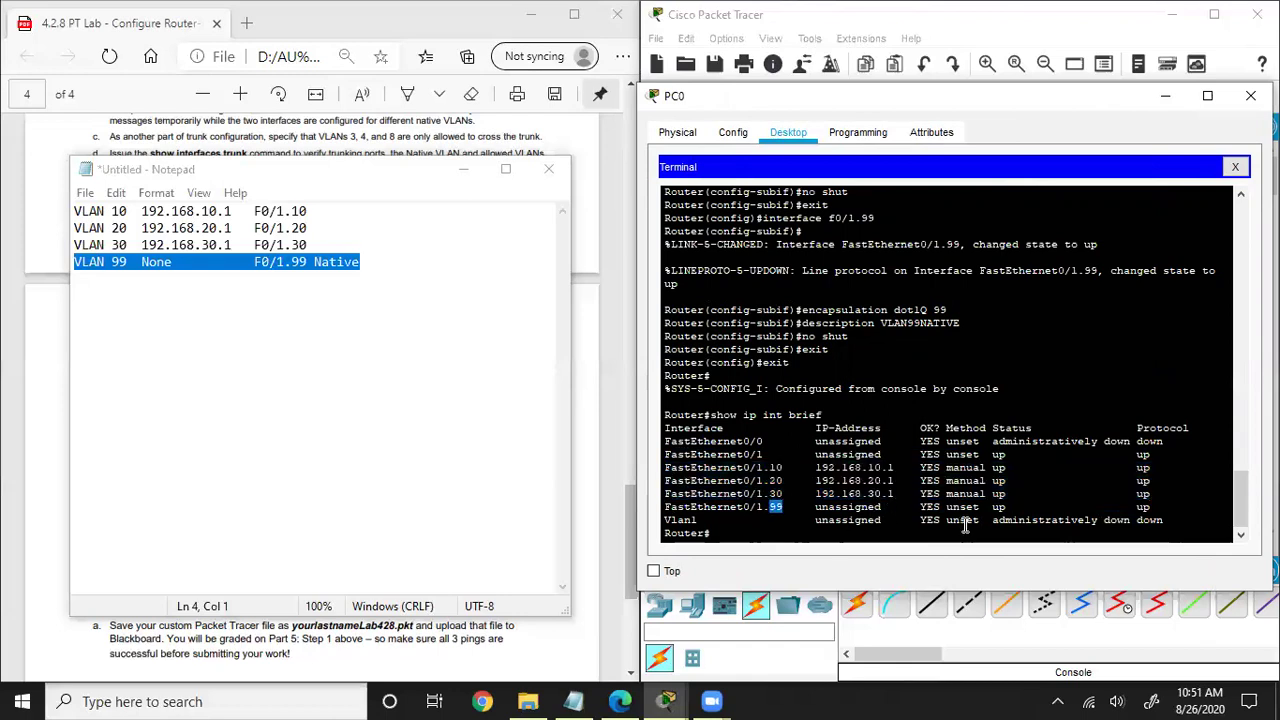
- Minimize the PC0 and Notepad windows and review Part 4, Configure Inter-VLAN Routing on the Router, in the lab document
left_click(1165, 95)
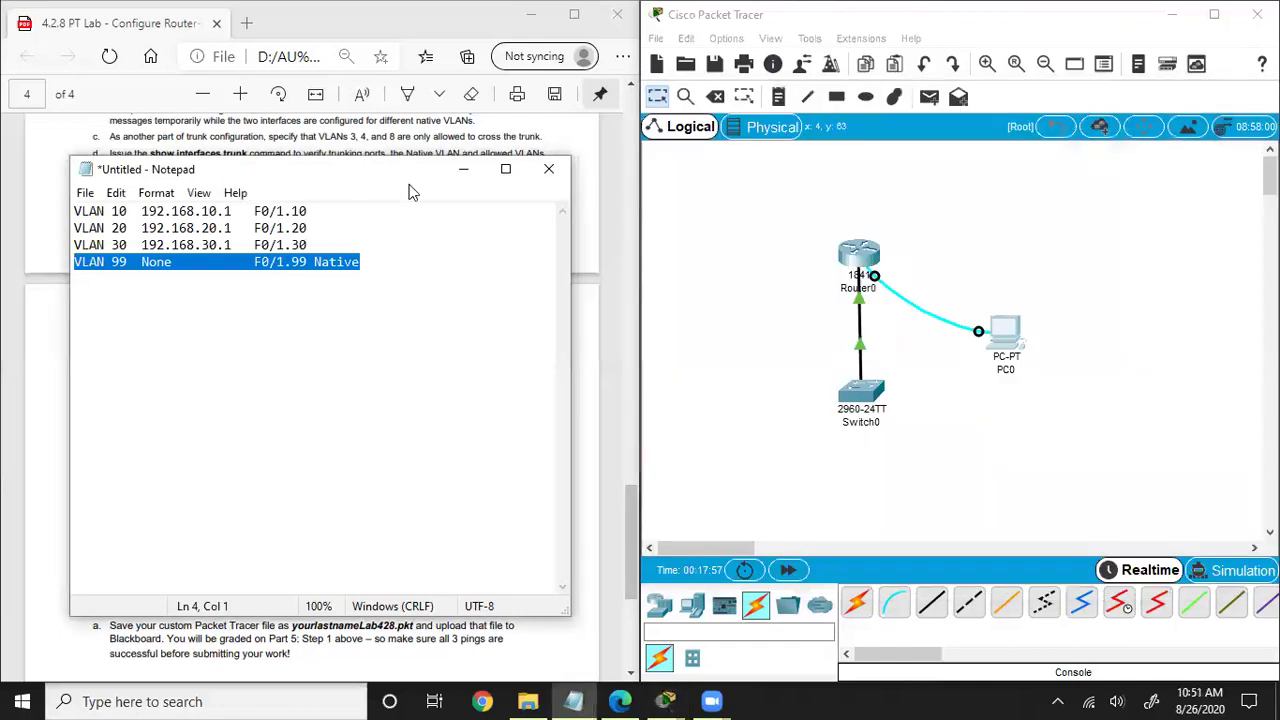
left_click(463, 169)
scroll(140, 393, "down", 3)
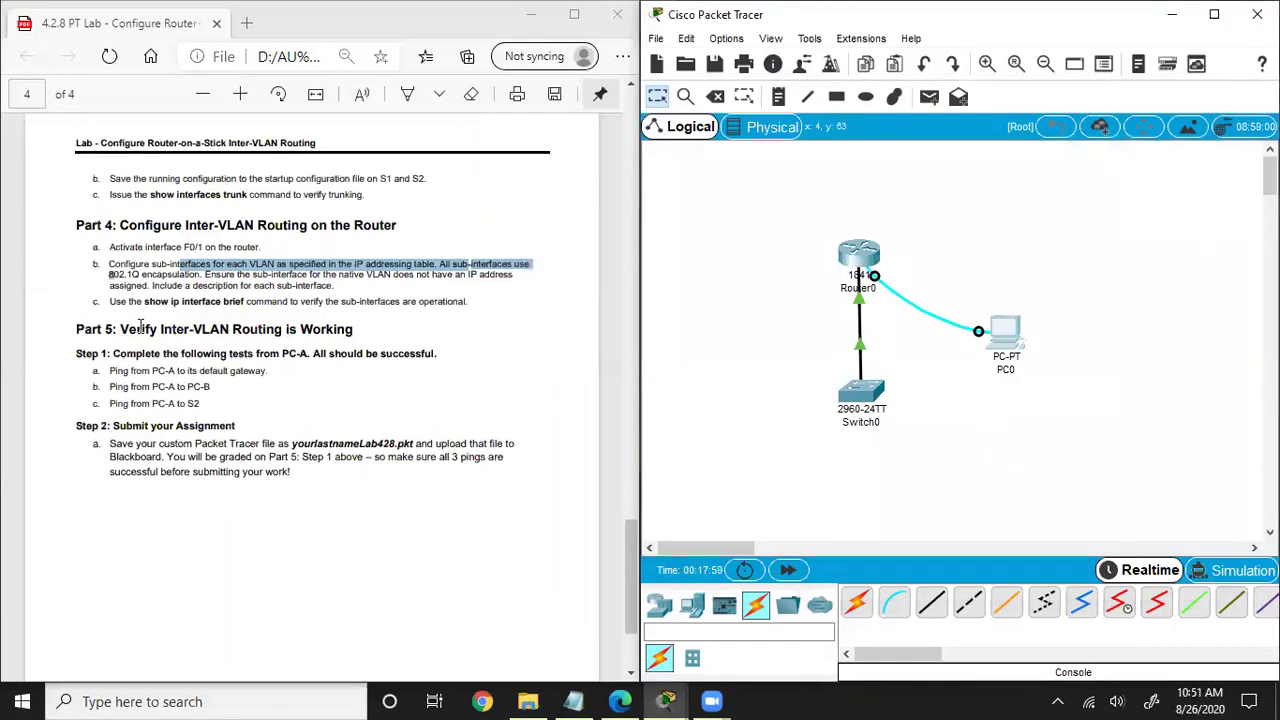
left_click_drag(78, 229, 476, 301)
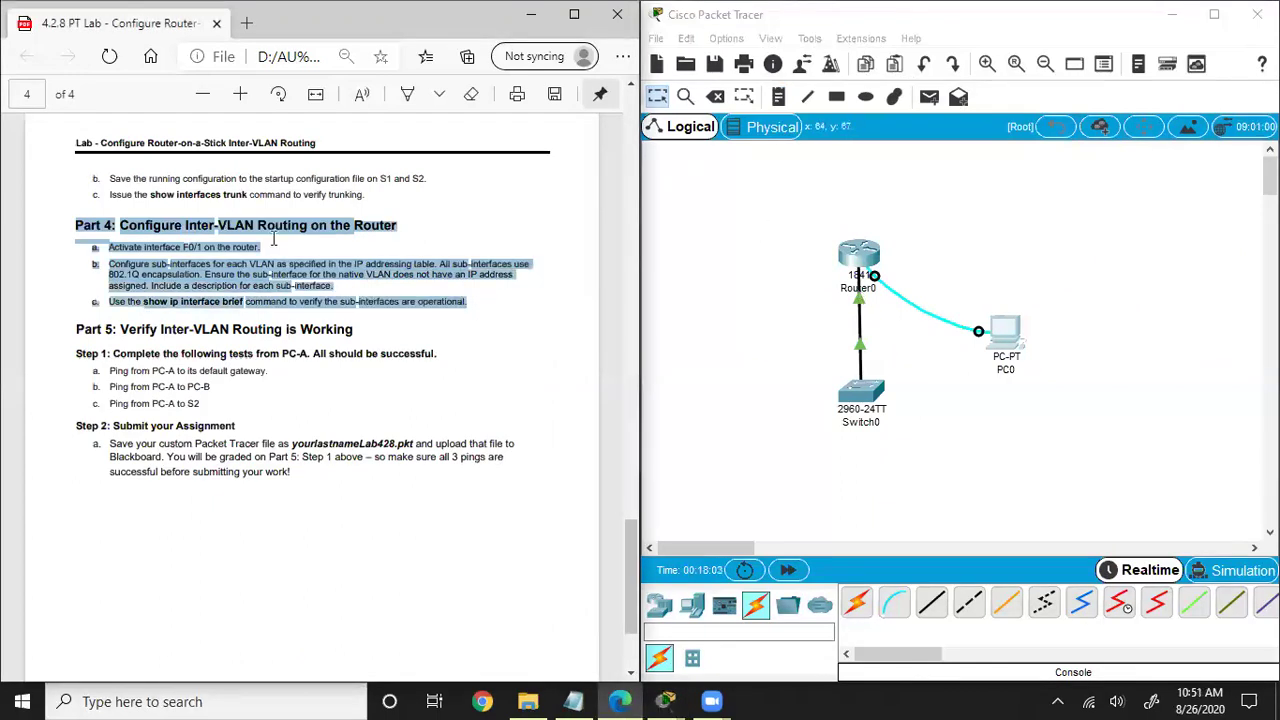
left_click(520, 393)
- Go back to Part 2, Create VLANs and Assign Switch Ports, in the lab document and highlight its heading
scroll(519, 386, "up", 5)
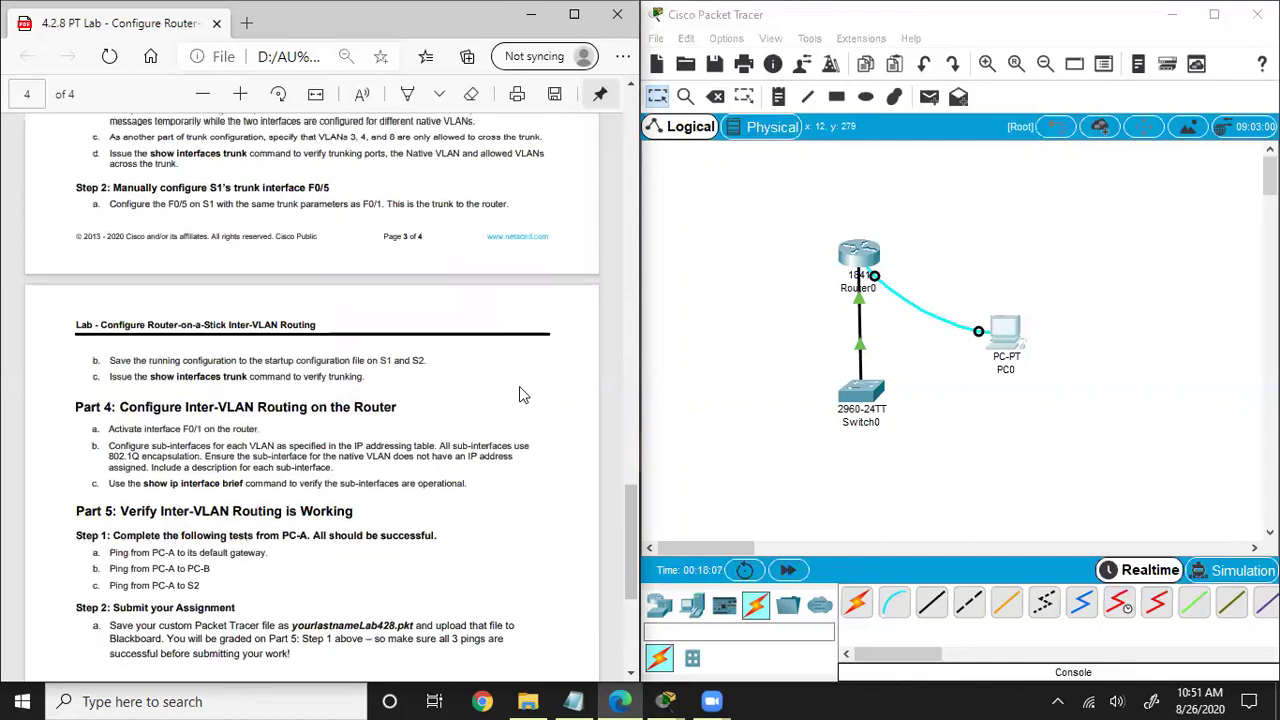
left_click(867, 404)
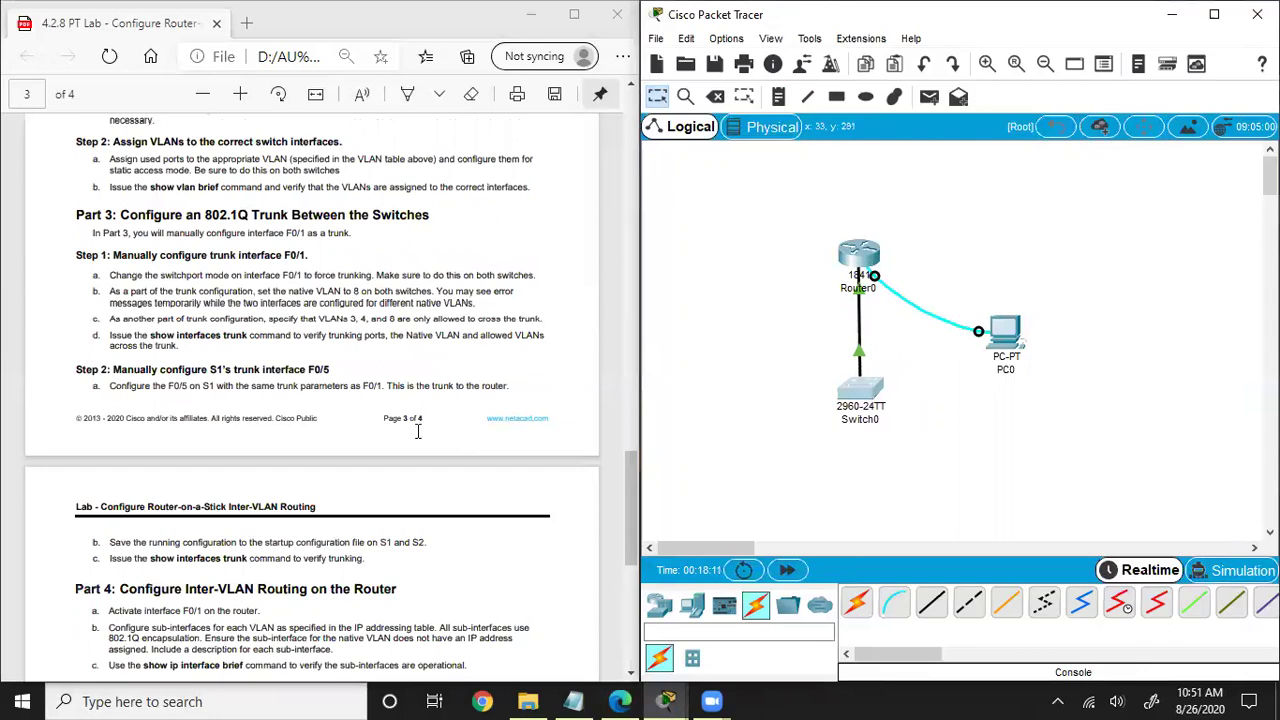
scroll(428, 427, "up", 4)
scroll(422, 402, "up", 1)
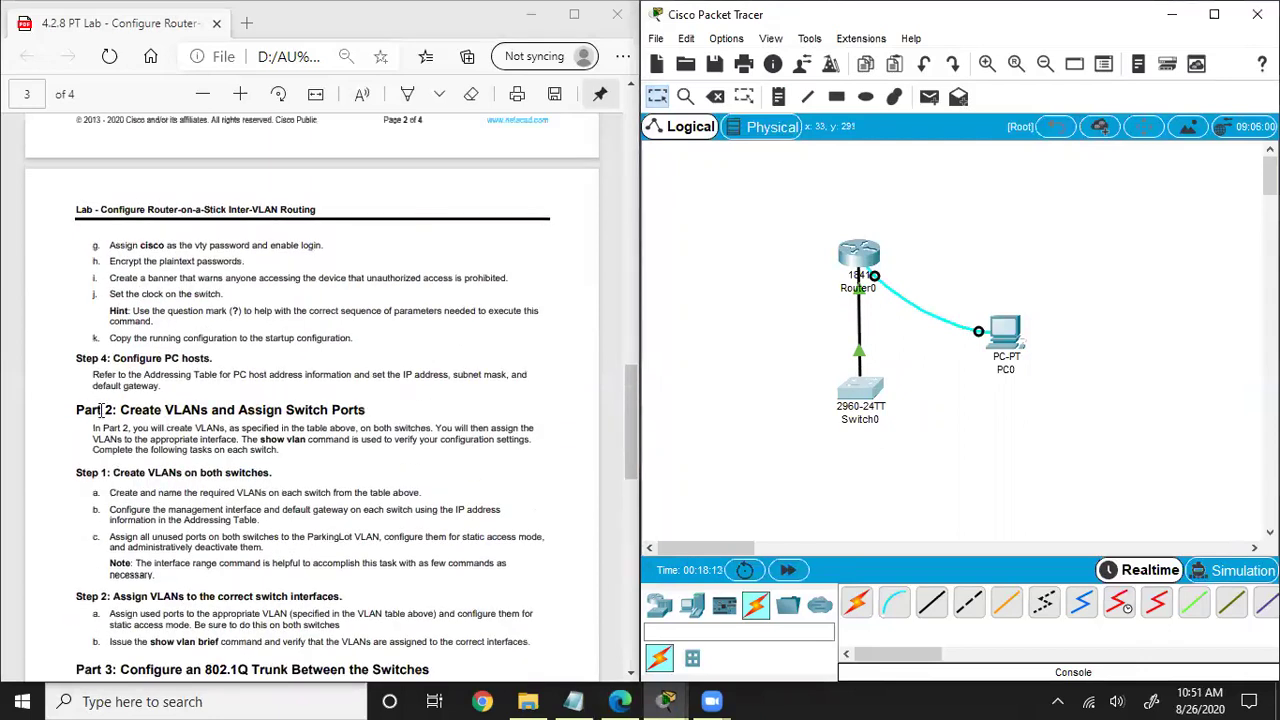
left_click(104, 410)
left_click_drag(104, 410, 380, 410)
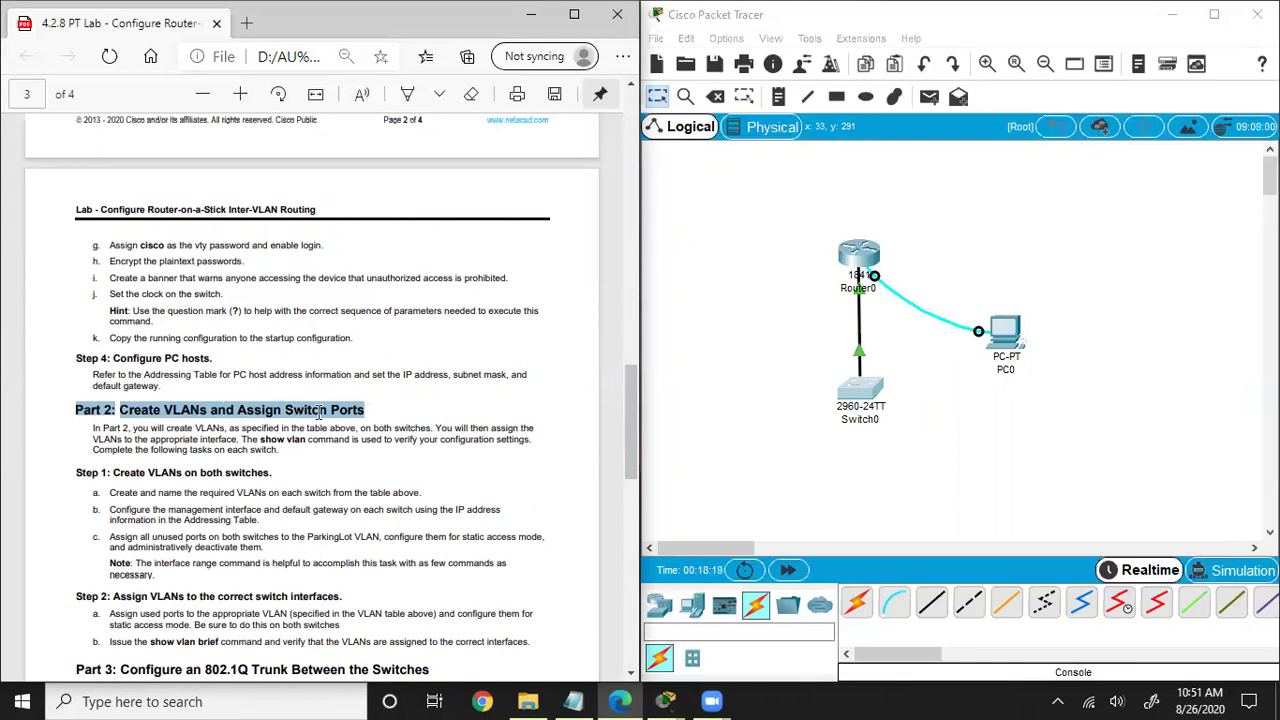
left_click_drag(861, 388, 855, 388)
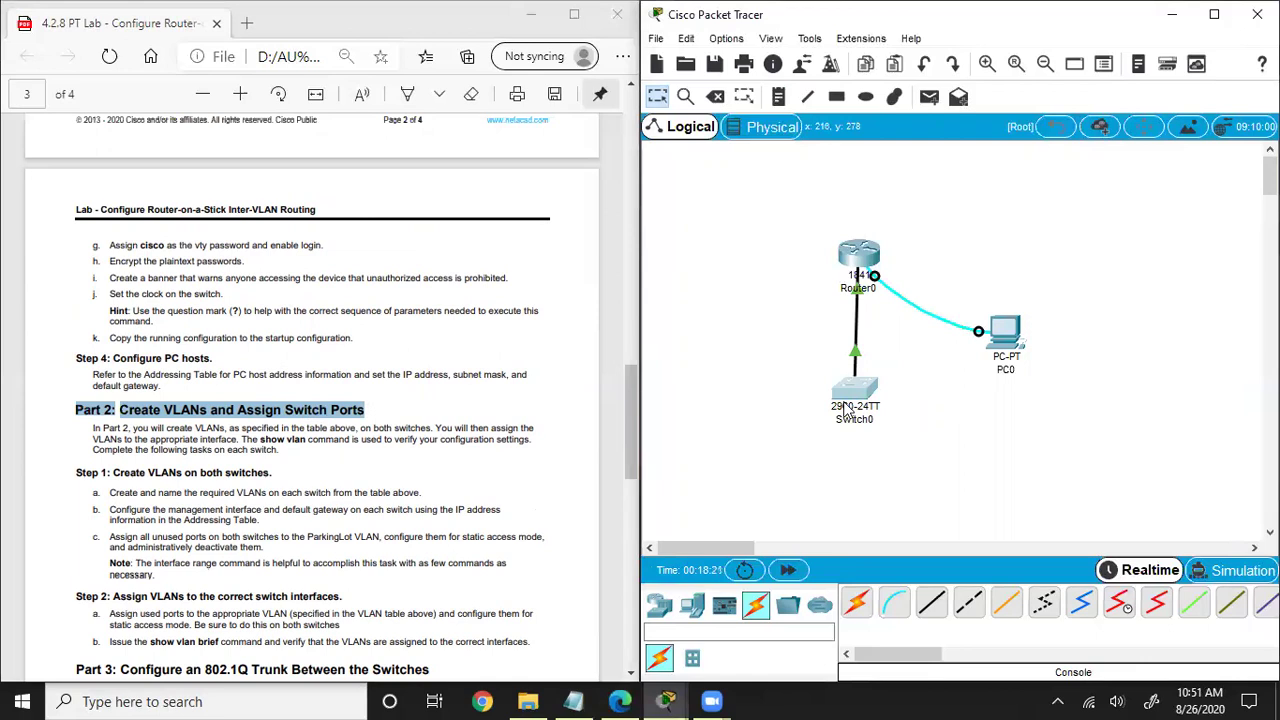
left_click(845, 411)
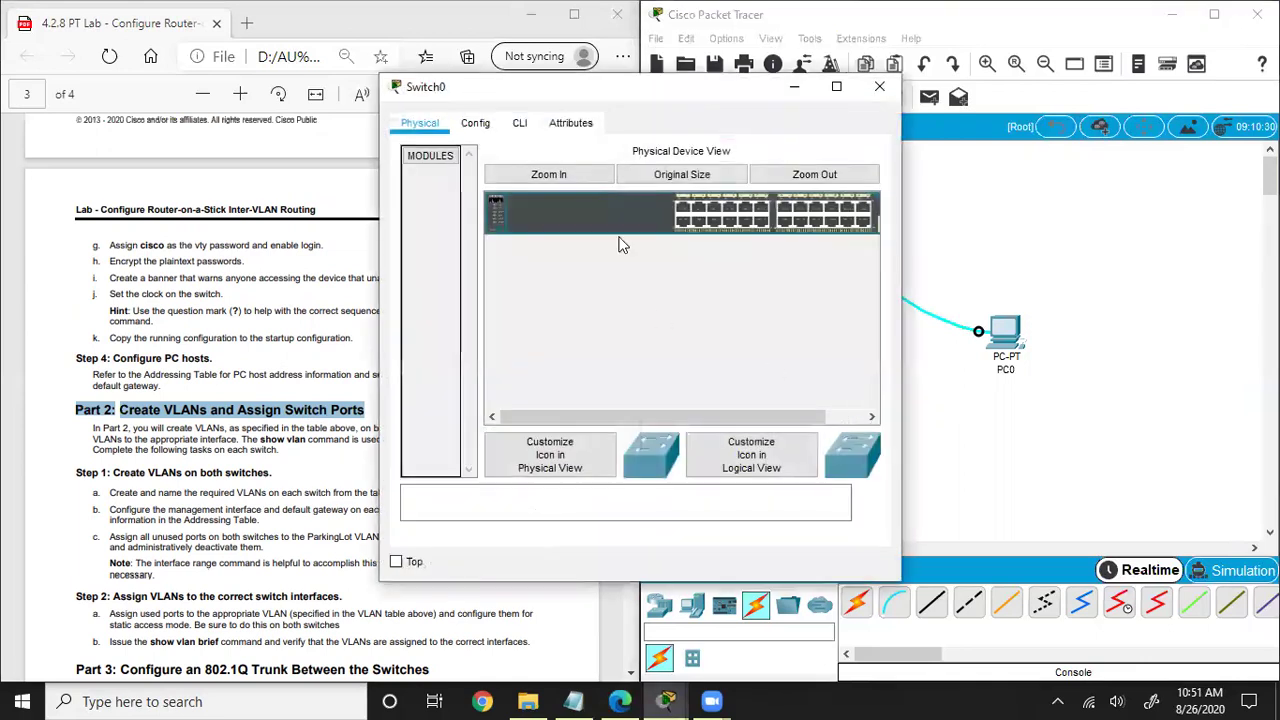
left_click(877, 88)
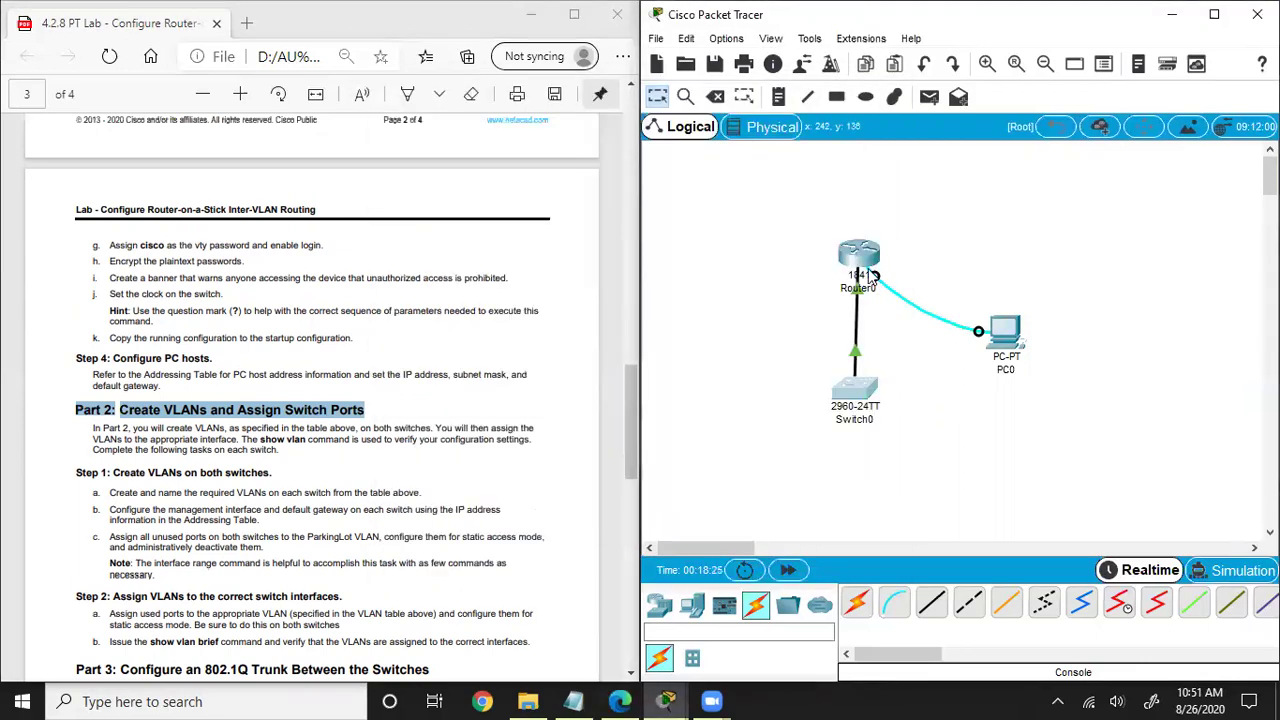
- Move the router end of the console cable to Switch0's console port and restart PC0's terminal with the default port settings
left_click(866, 393)
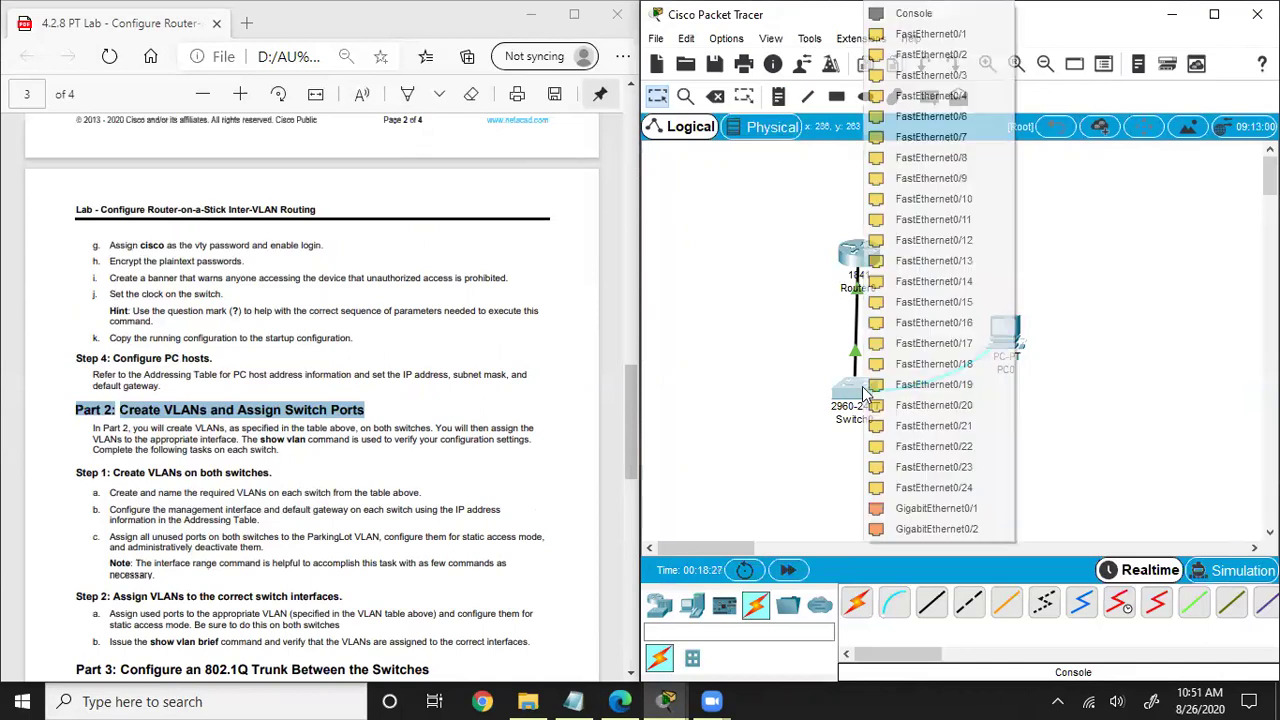
left_click(933, 34)
left_click(1005, 336)
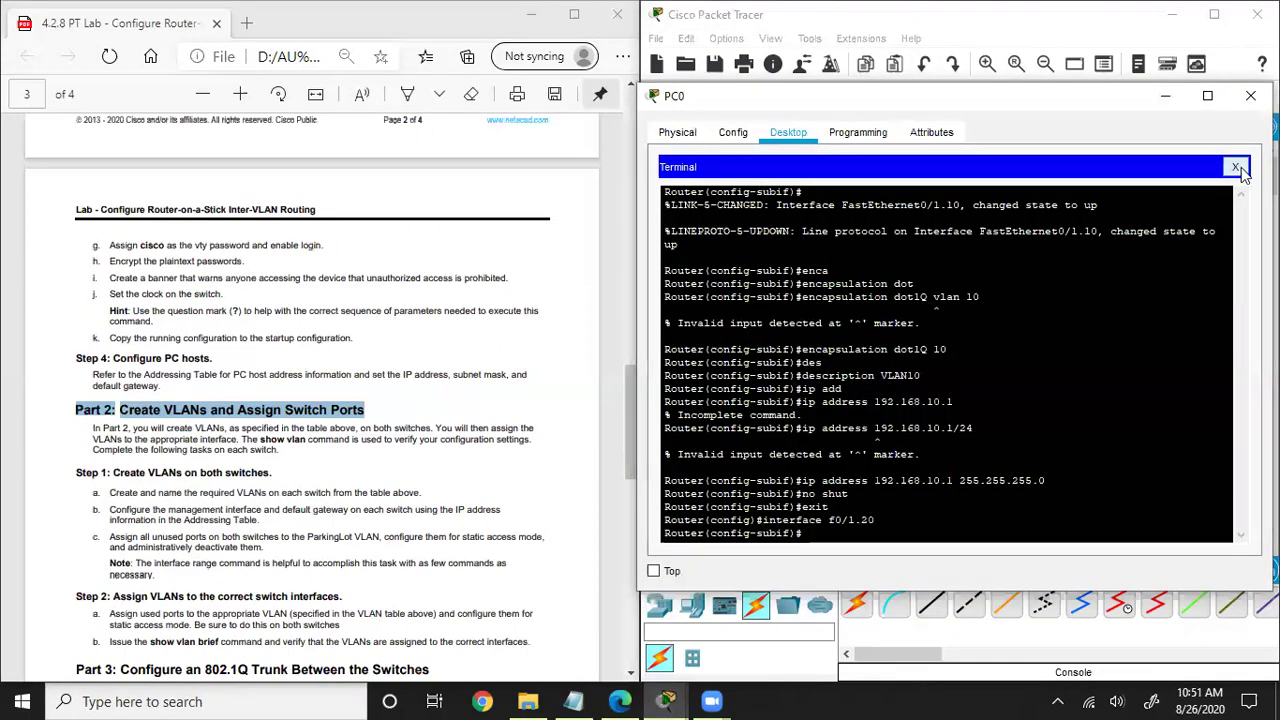
left_click(1235, 167)
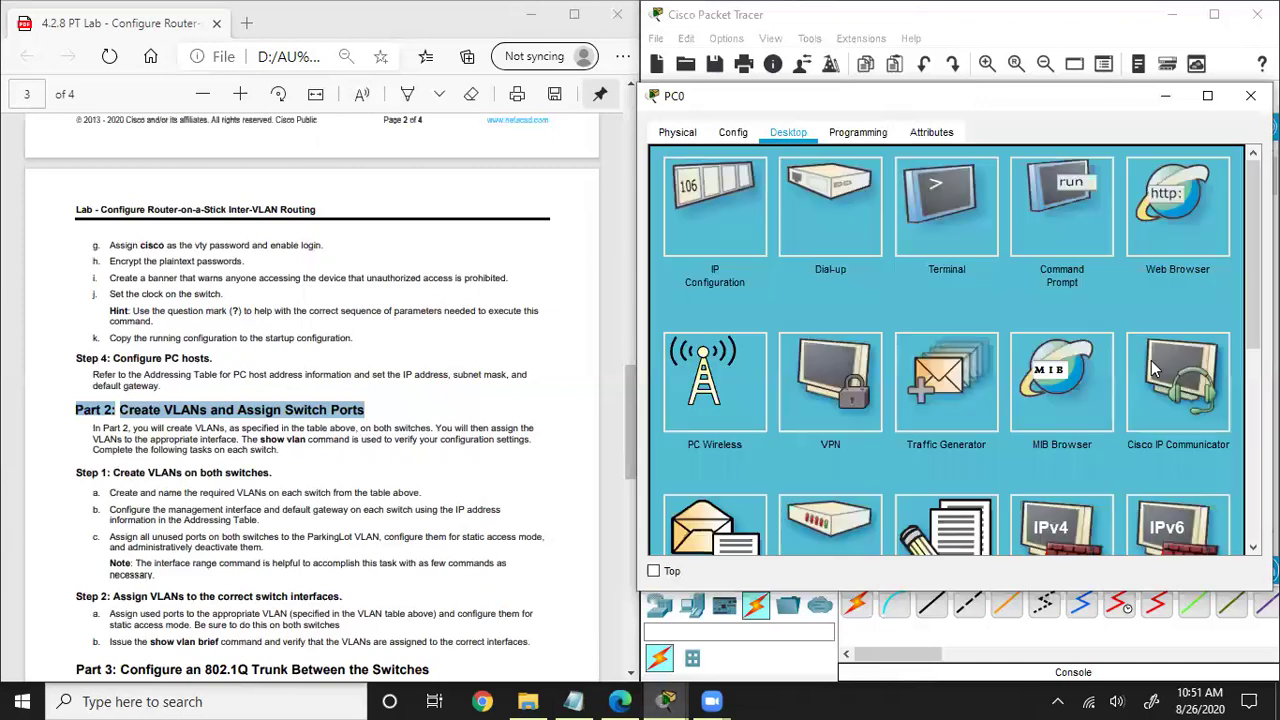
left_click(985, 212)
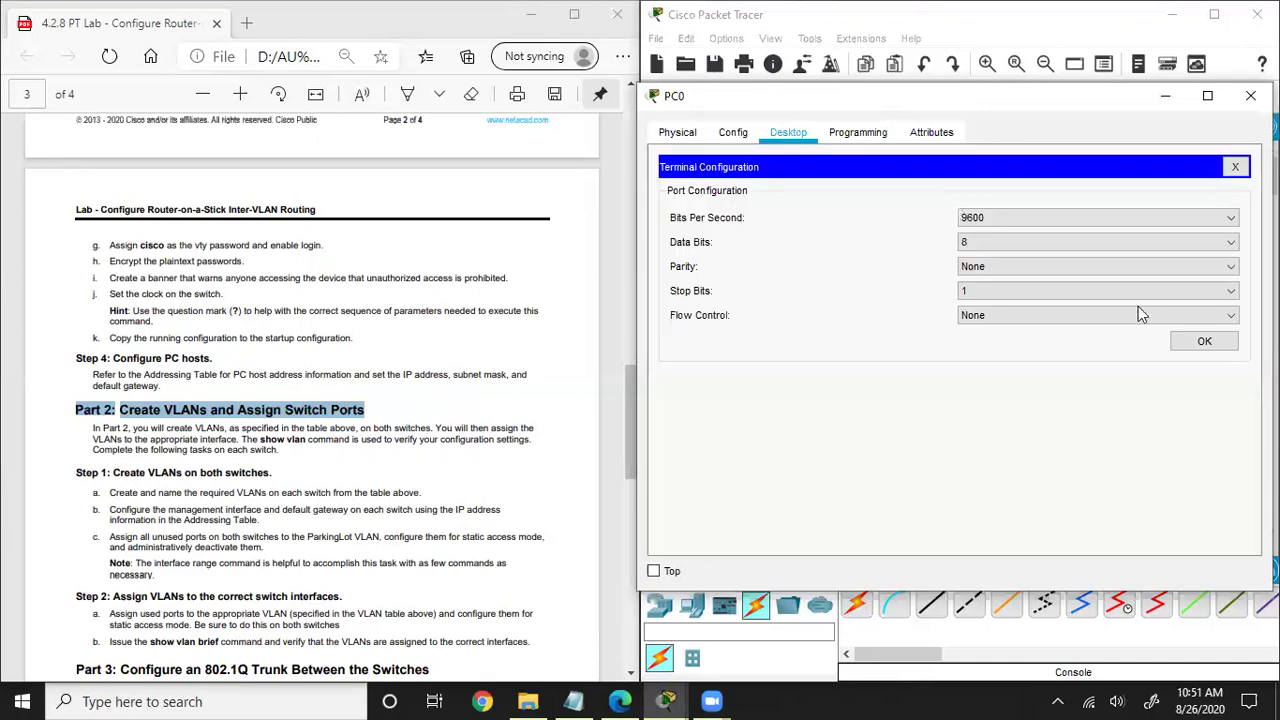
left_click(1192, 343)
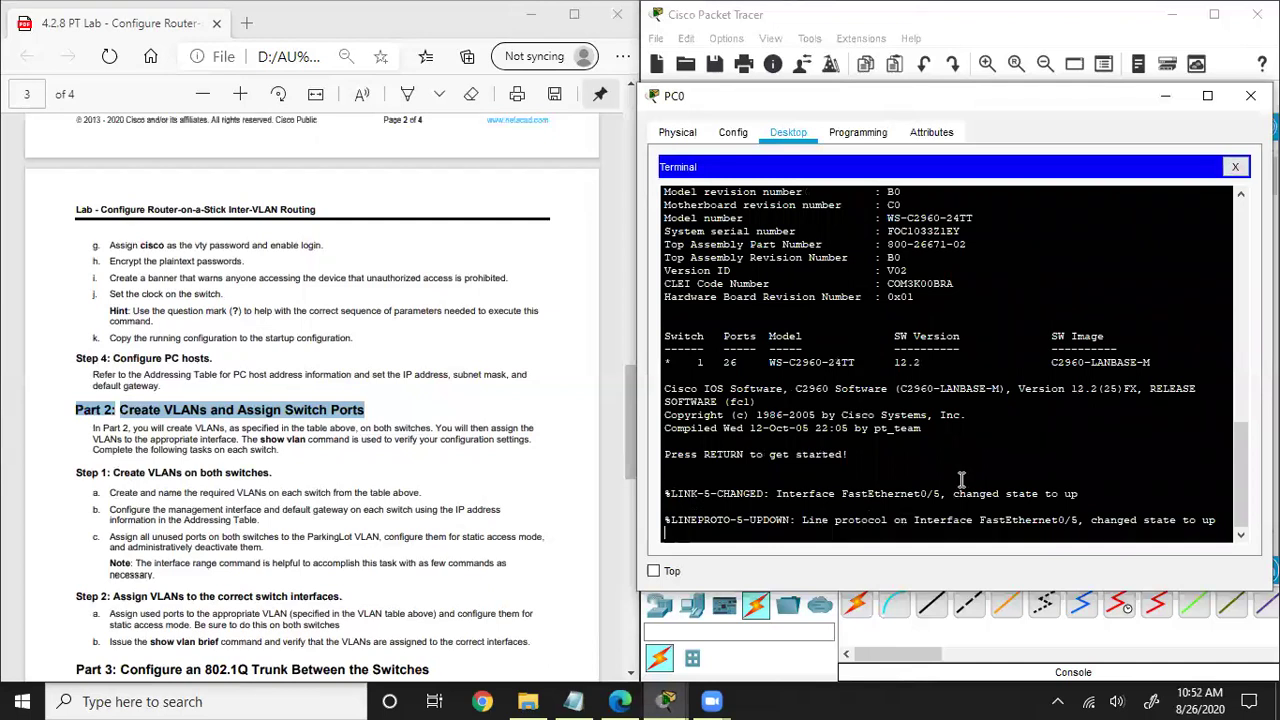
- Wake the switch console, enter global configuration mode, and create the VLAN 10 interface with int vlan 10
key("Return")
key("Return")
key("Return")
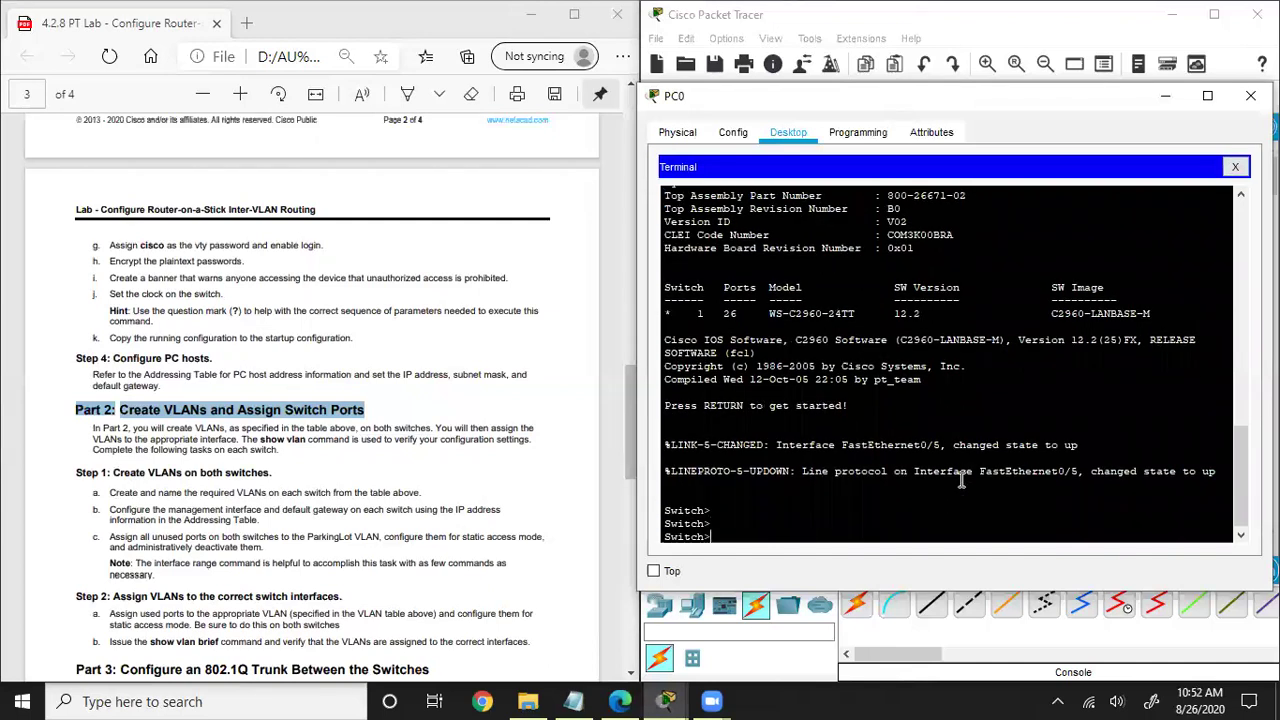
type("enable")
key("Return")
type("conf t")
key("Return")
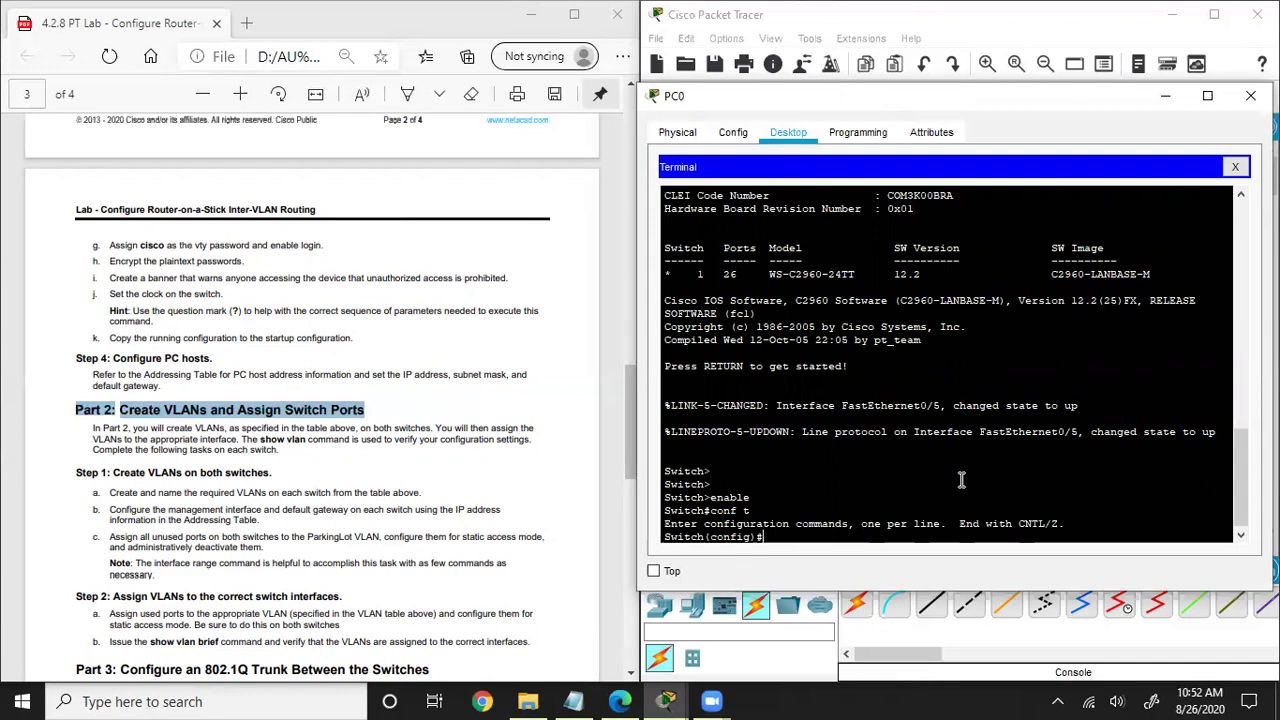
type("int vlan 10")
key("Return")
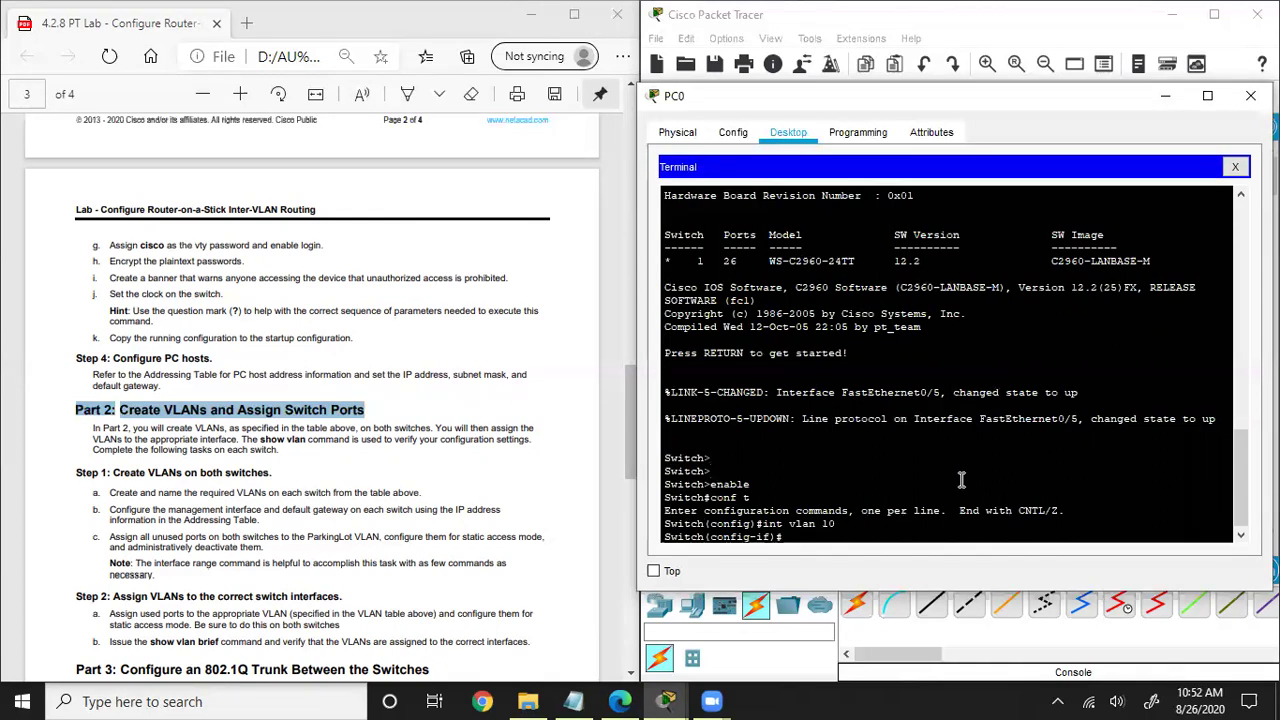
- Return to the switch's privileged EXEC mode and list its VLANs with show vlan b
type("end")
key("Return")
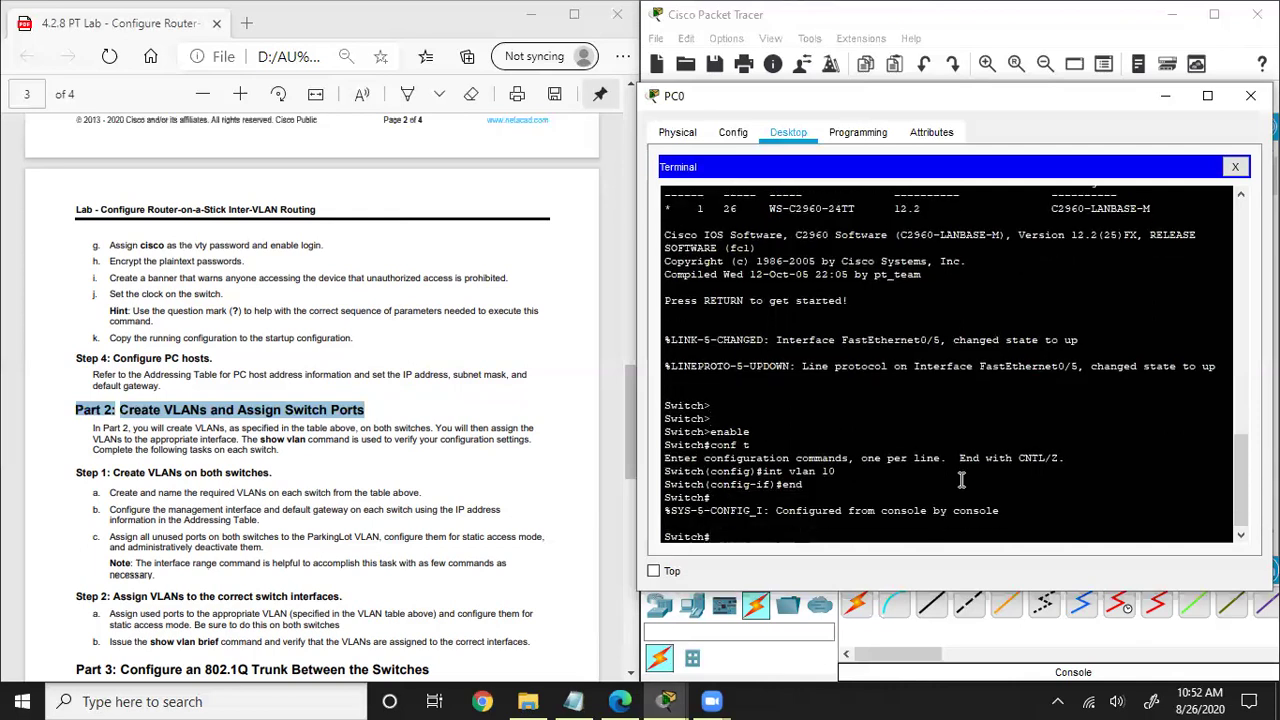
type("shoe vlan b")
key("Return")
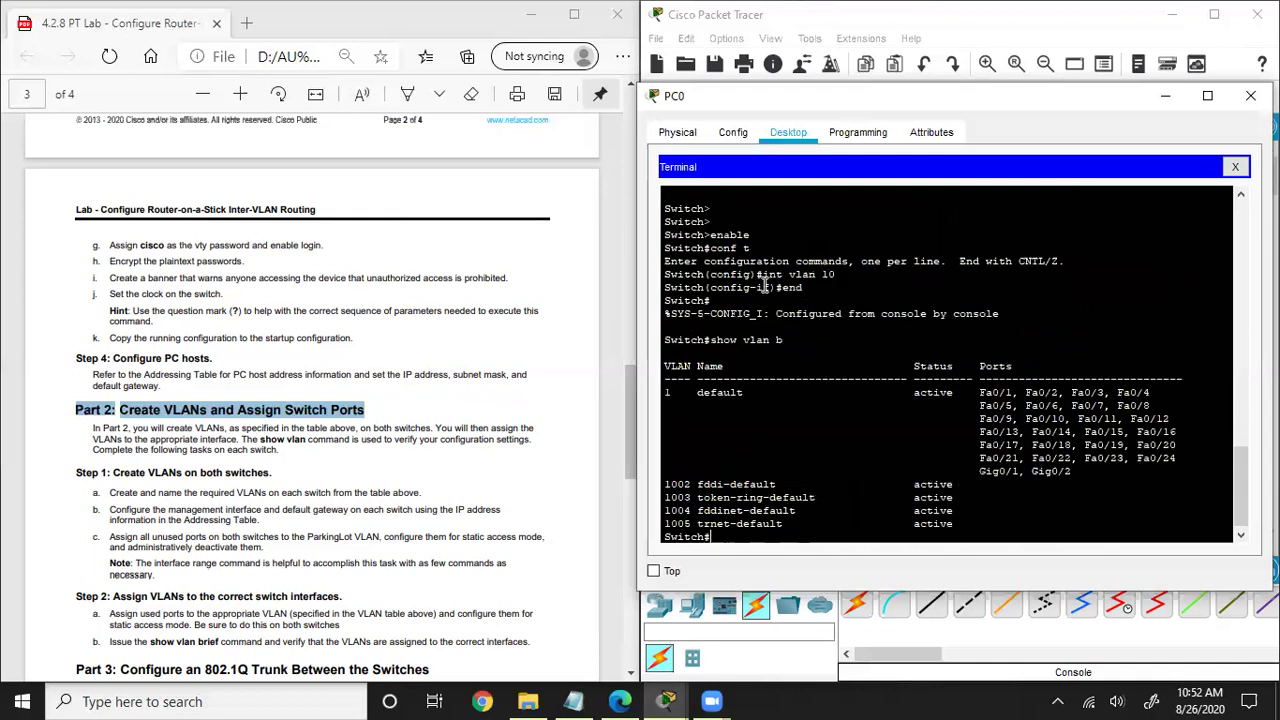
- Return to the switch's global configuration mode, create VLAN 10 with vlan 10, and name it UsersA
left_click_drag(762, 274, 836, 275)
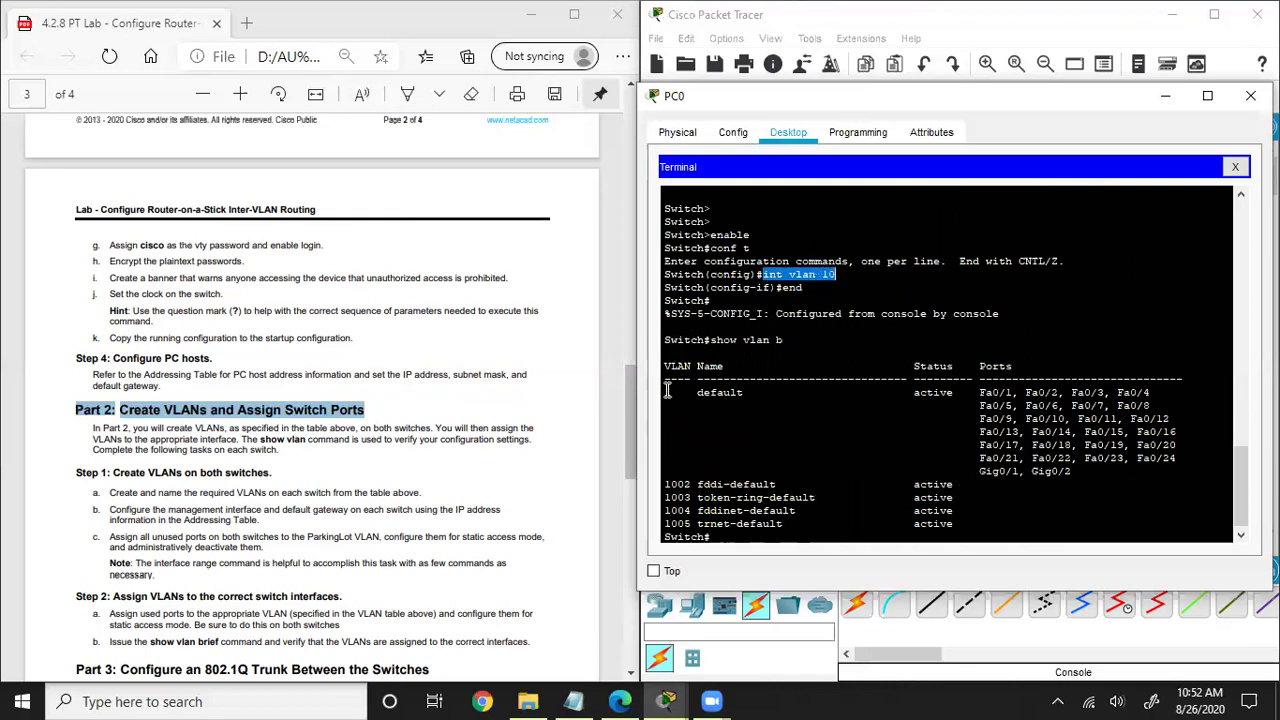
left_click_drag(664, 392, 744, 393)
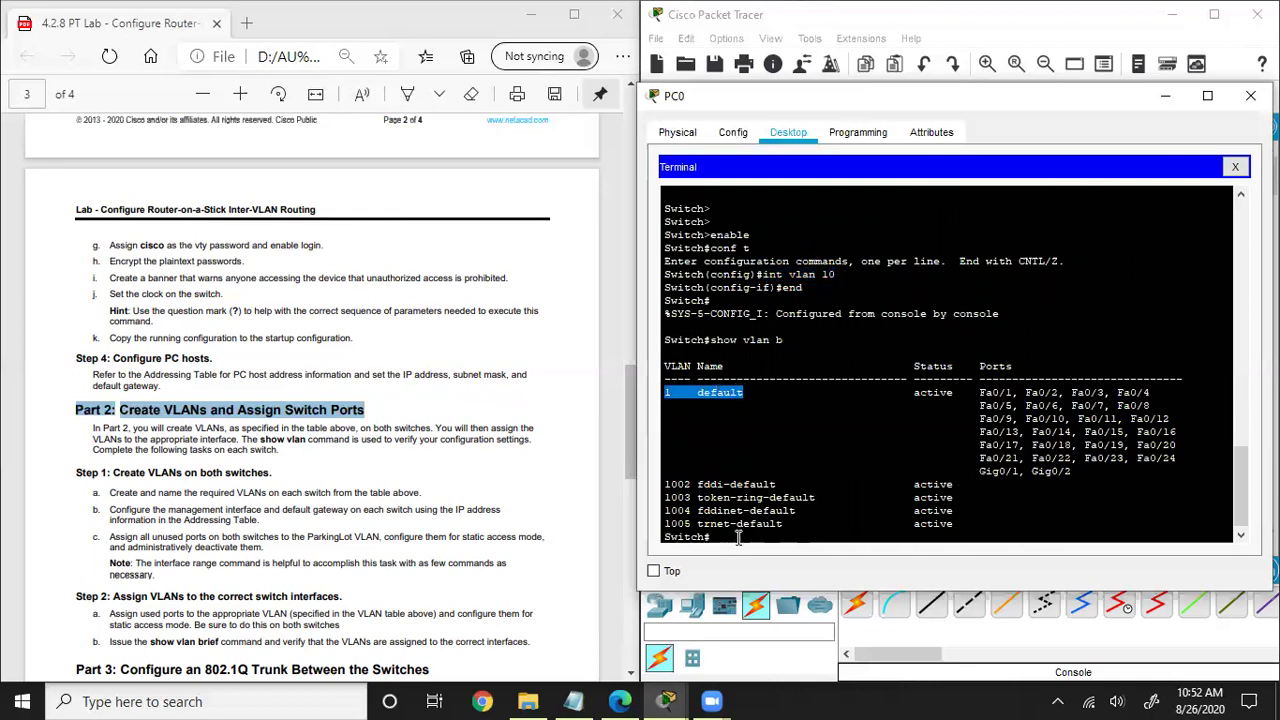
left_click(738, 538)
type("t")
key("Return")
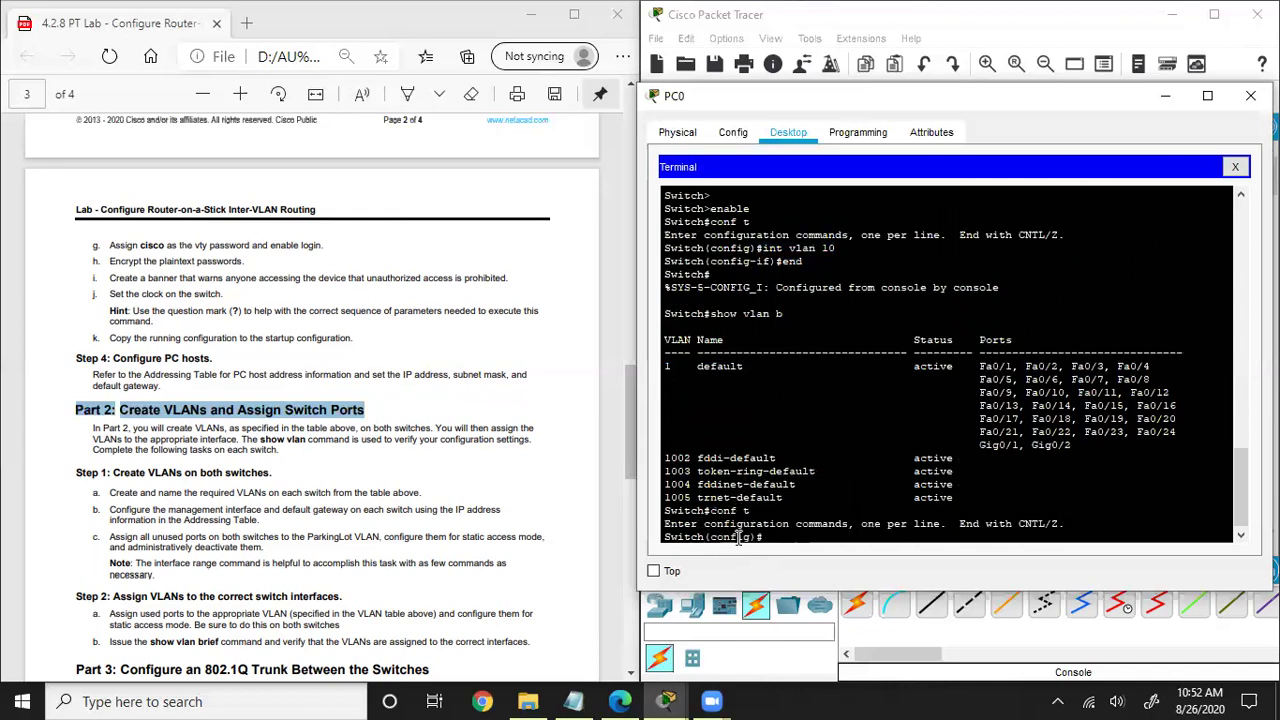
type("vlan 10")
key("Return")
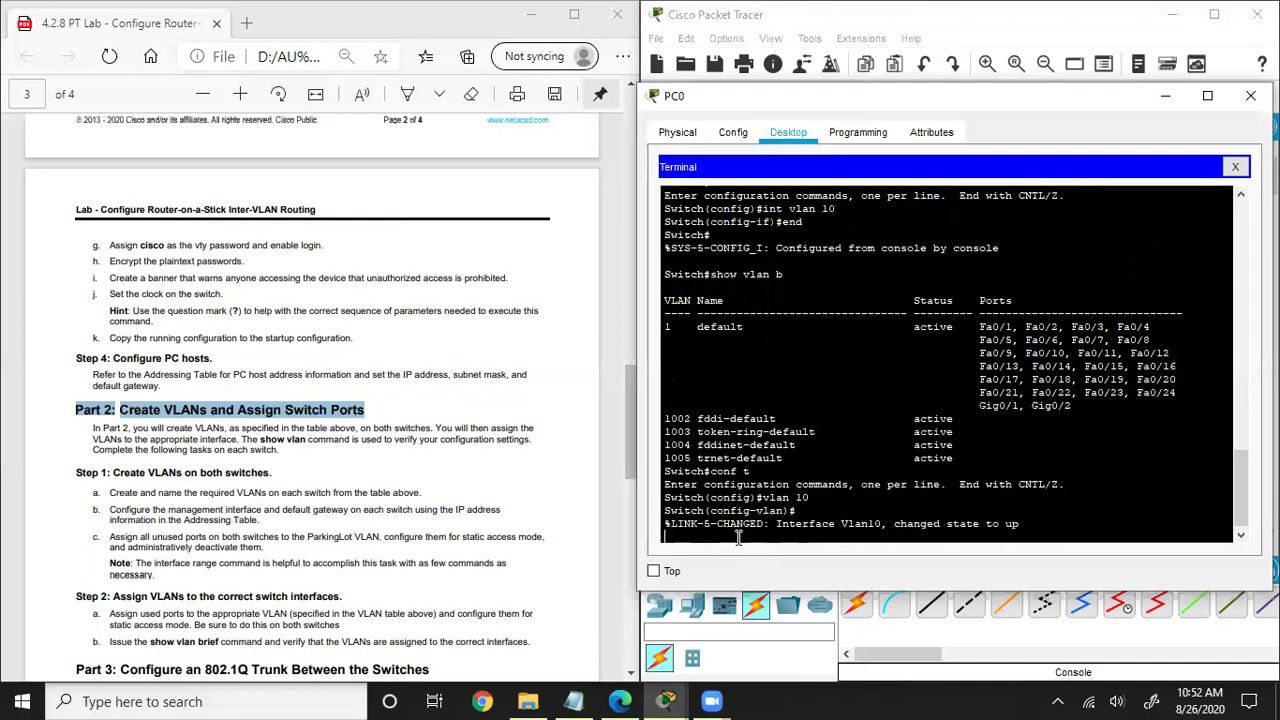
key("Return")
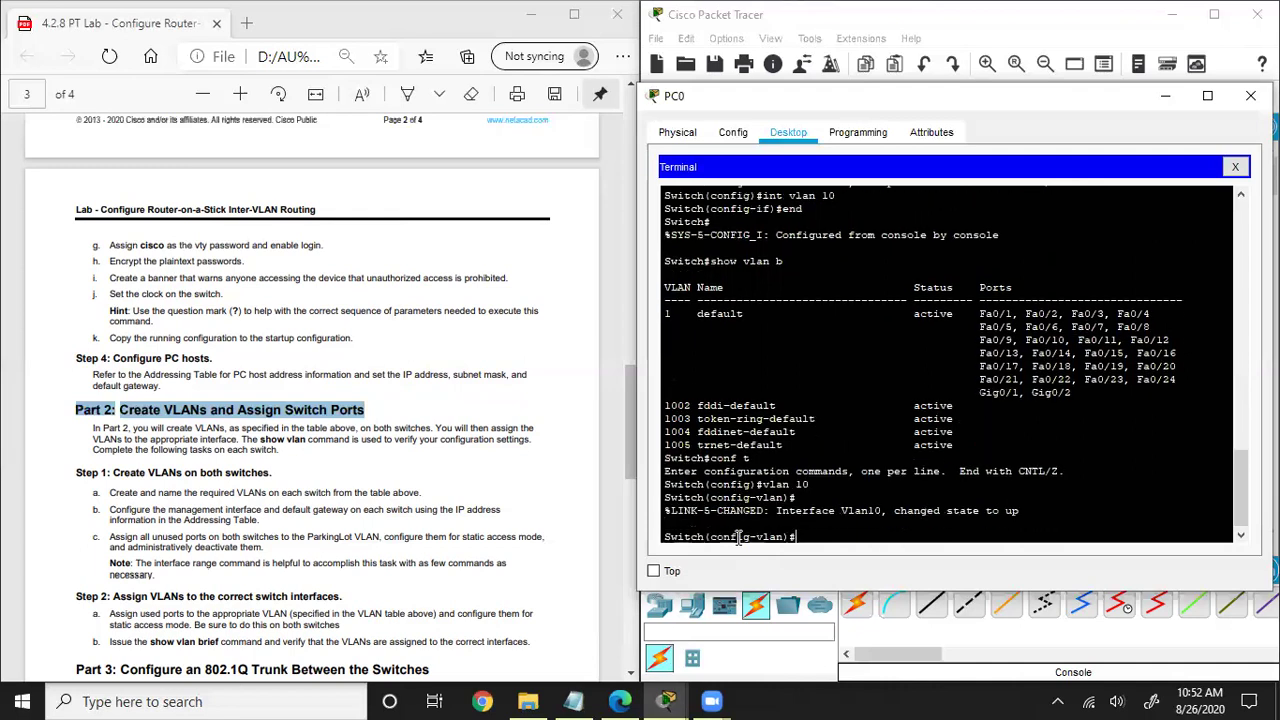
left_click_drag(709, 537, 788, 537)
left_click(815, 536)
type("name UsersA")
key("Return")
- Create VLAN 20 named UsersB and VLAN 30 named UsersC on the switch
type("vlan 20")
key("Return")
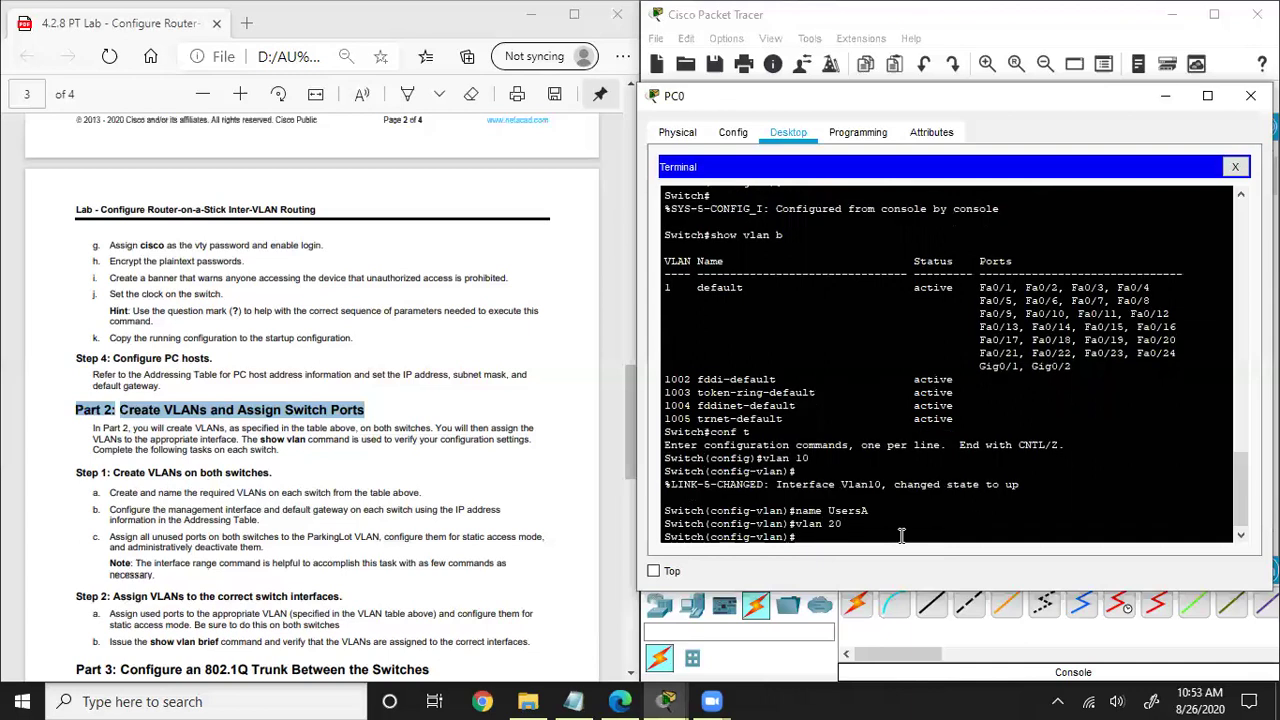
type("name UsersB")
key("Return")
type("vlan 30")
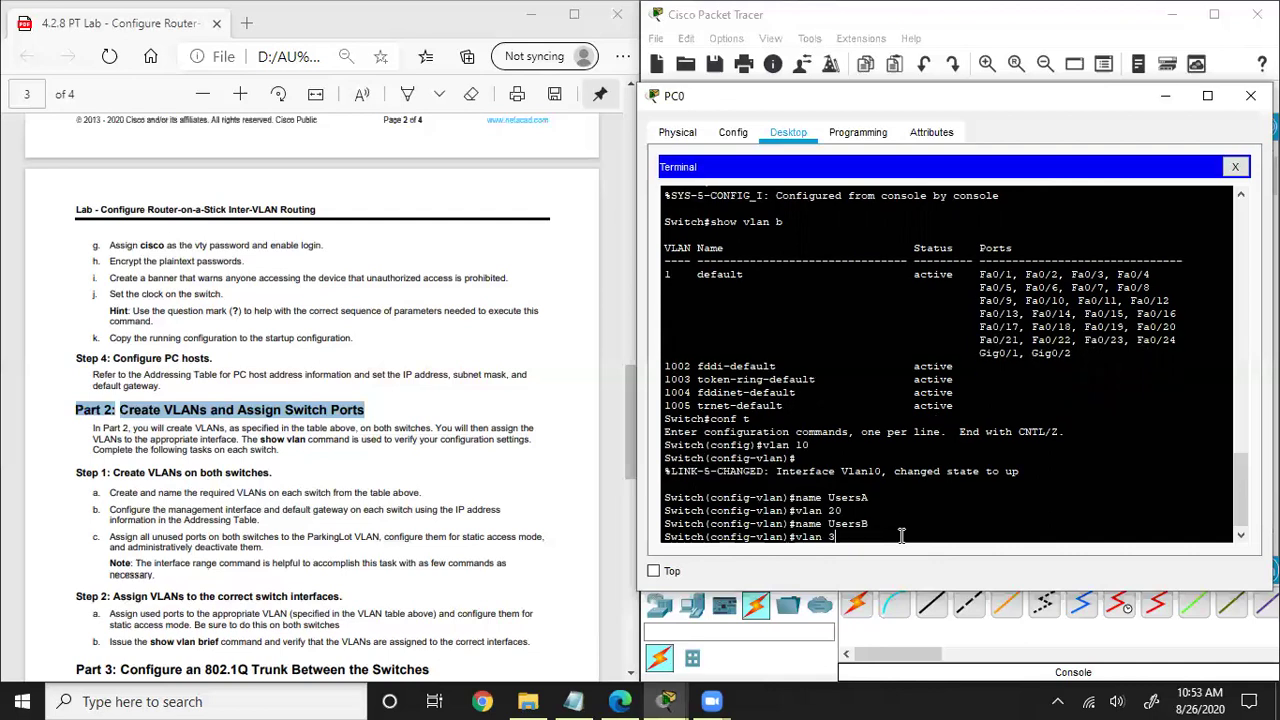
key("Return")
type("name UsersC")
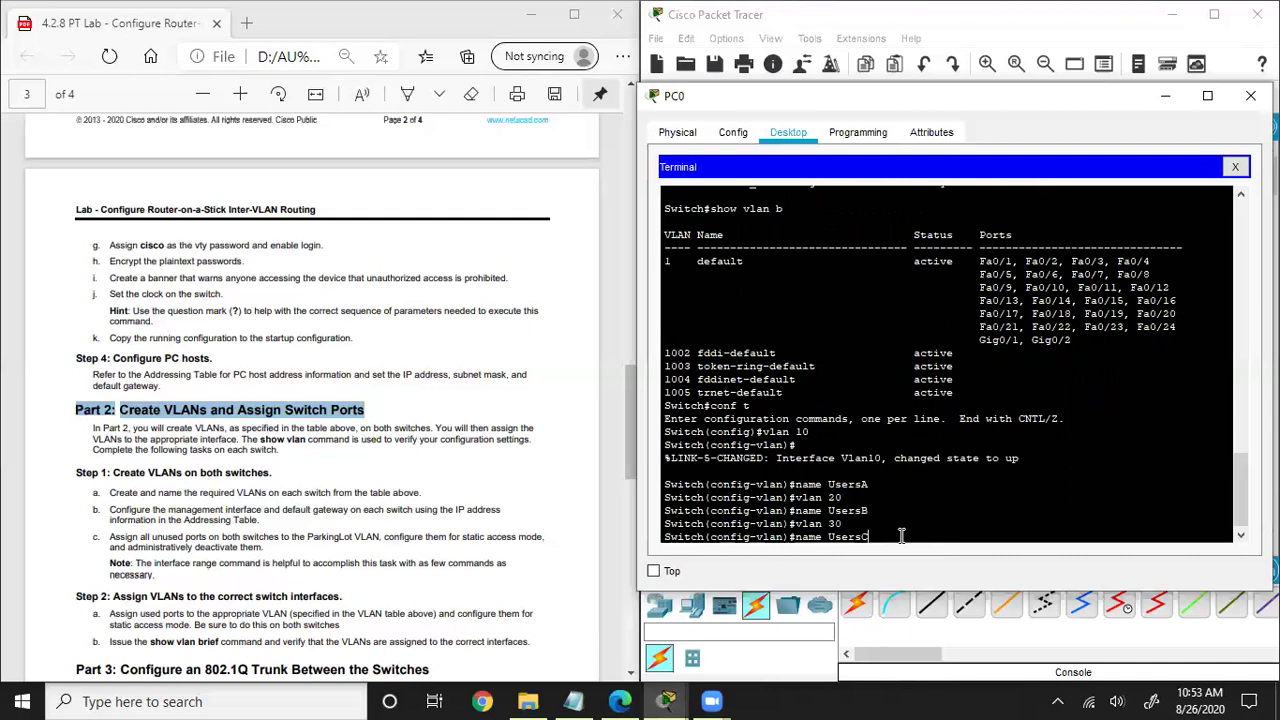
key("Return")
- Create VLAN 99 named Native and VLAN 66 named ParkingLot on the switch
type("vlan)#vlan")
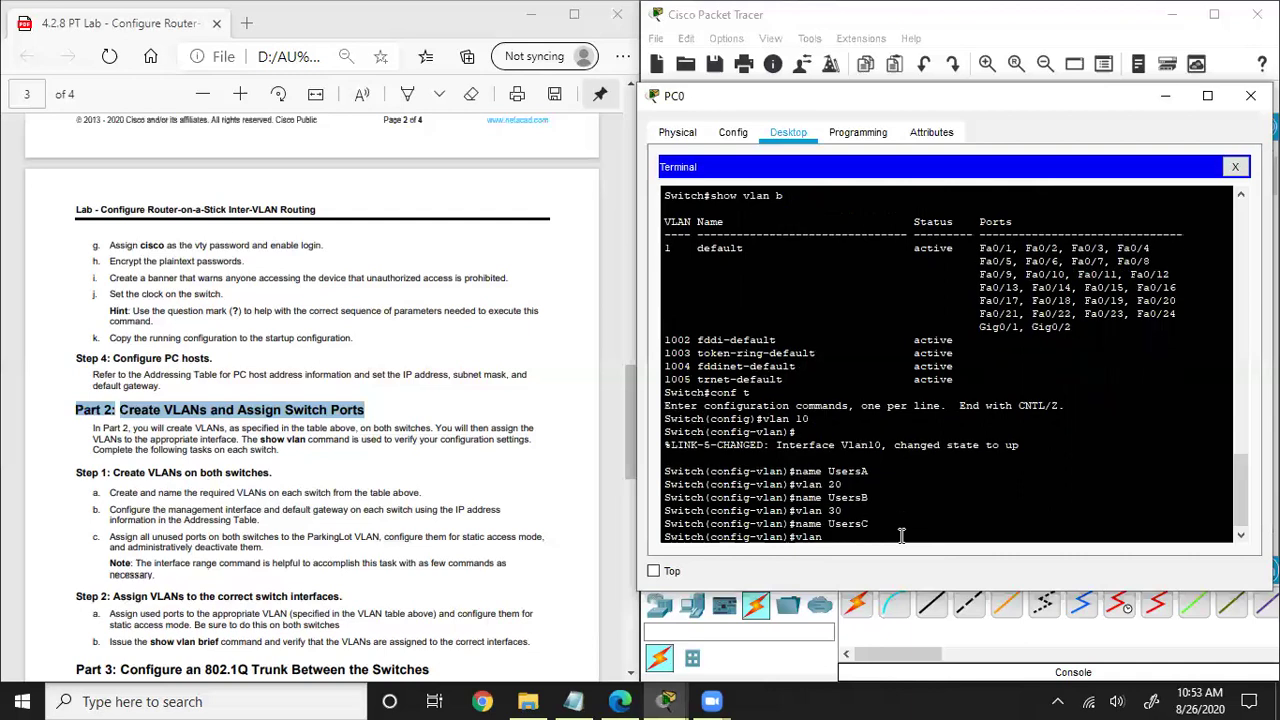
type(" 99")
key("Return")
type("name Native")
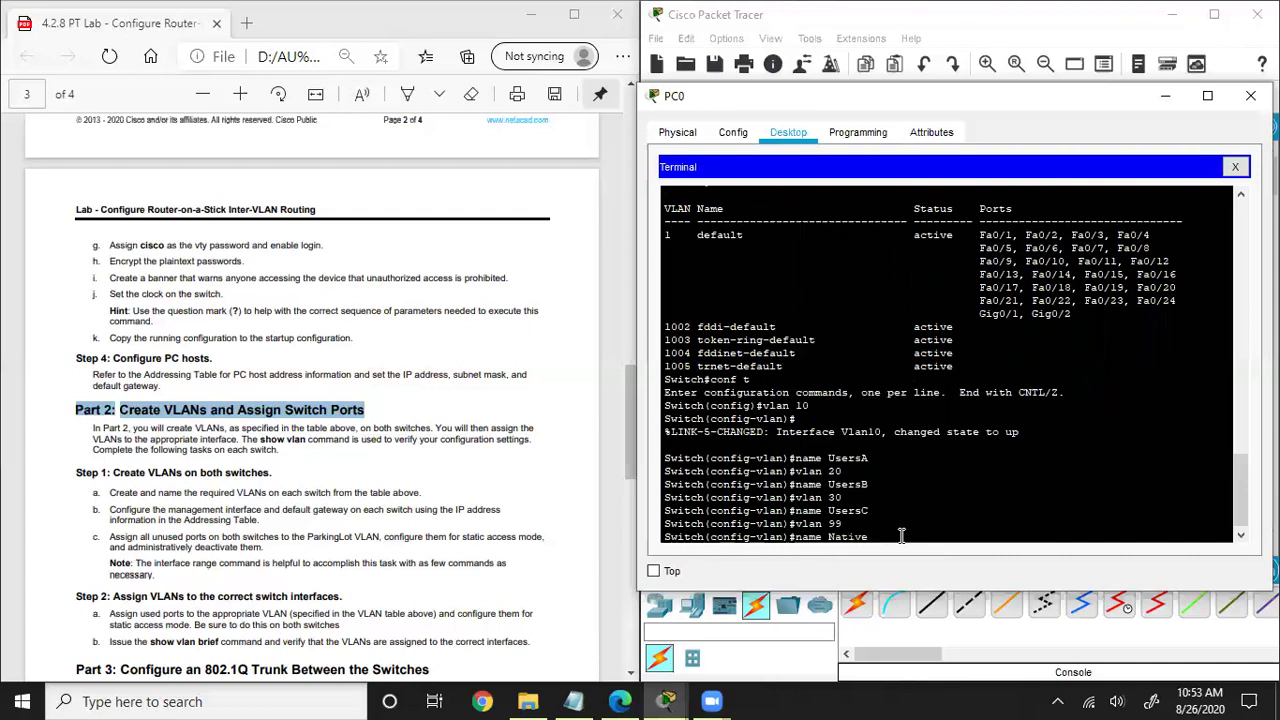
key("Return")
type("vlan 66")
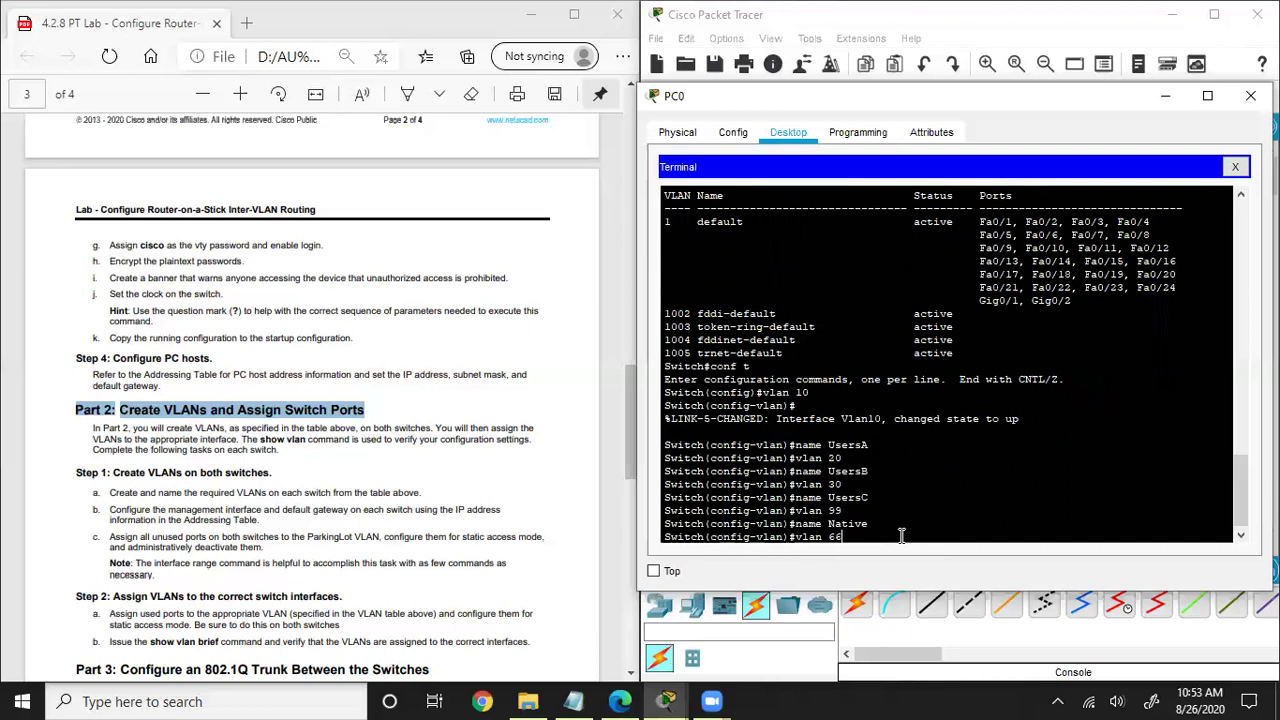
key("Return")
type("nam")
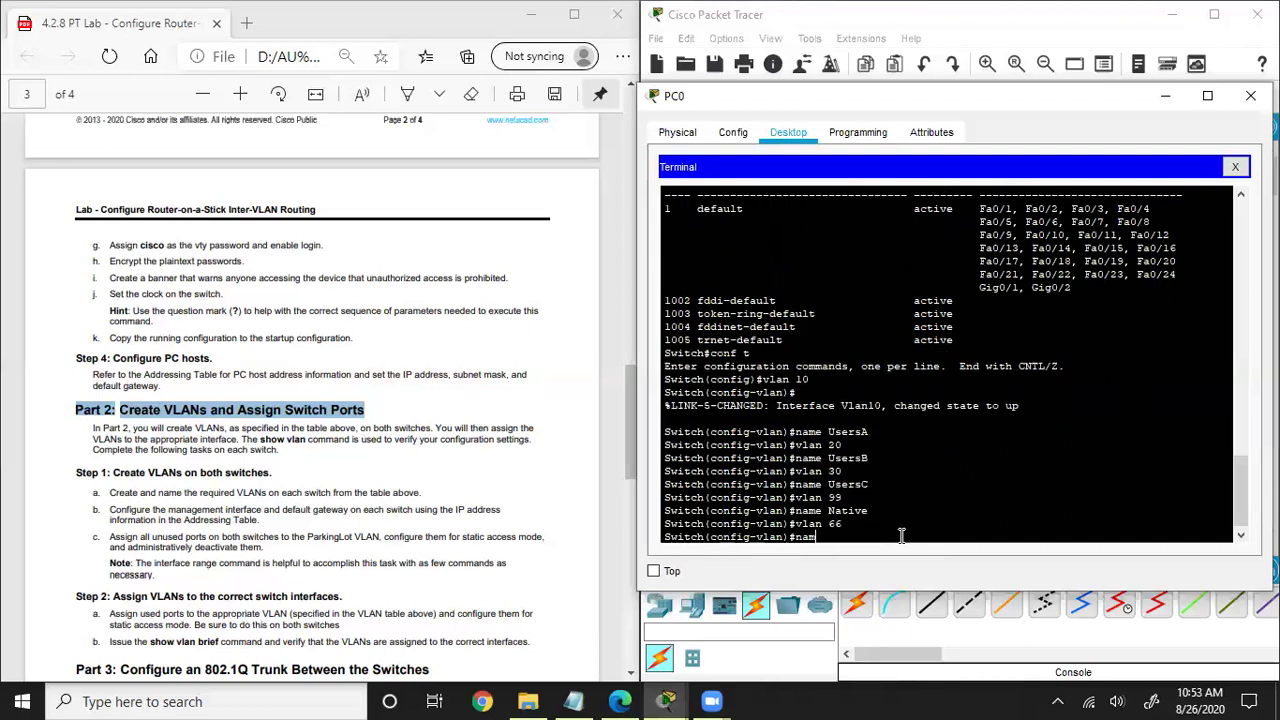
type("e ParkingLot")
key("Return")
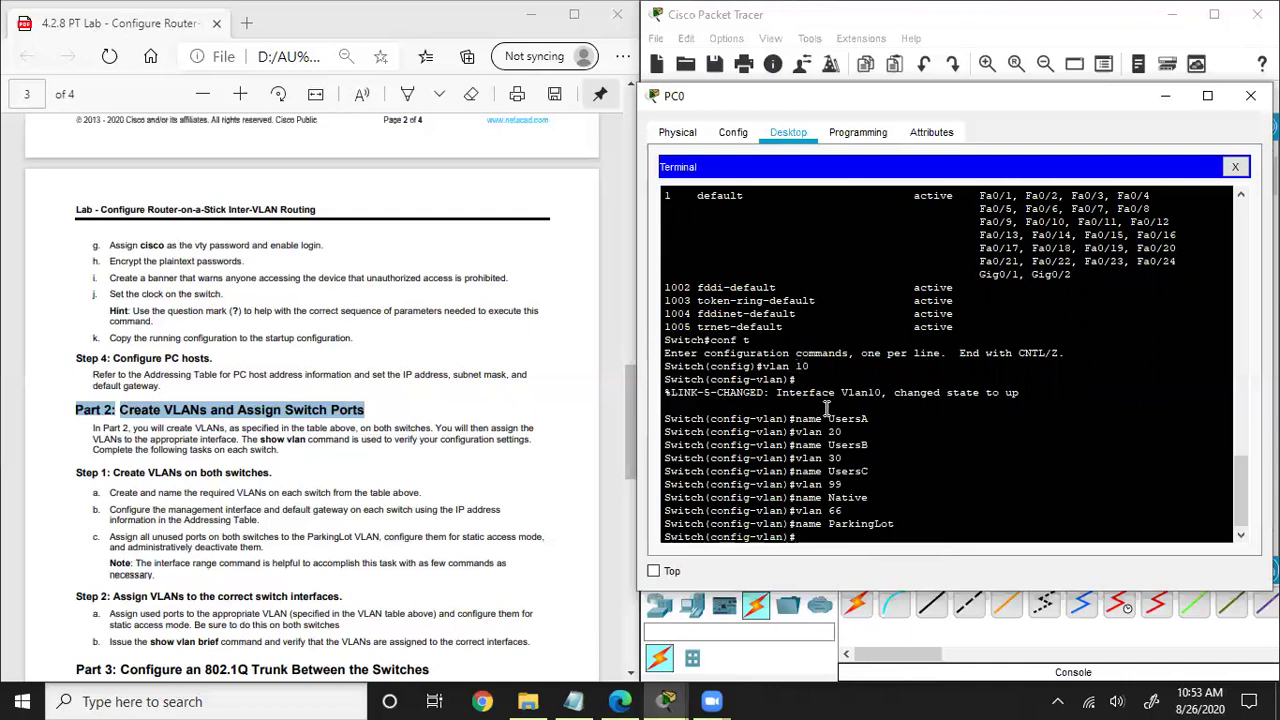
- Leave VLAN configuration with end, list the VLANs with show vlan b, and check the new VLANs and default port assignments
type("end")
key("Return")
type("show vlan b")
key("Return")
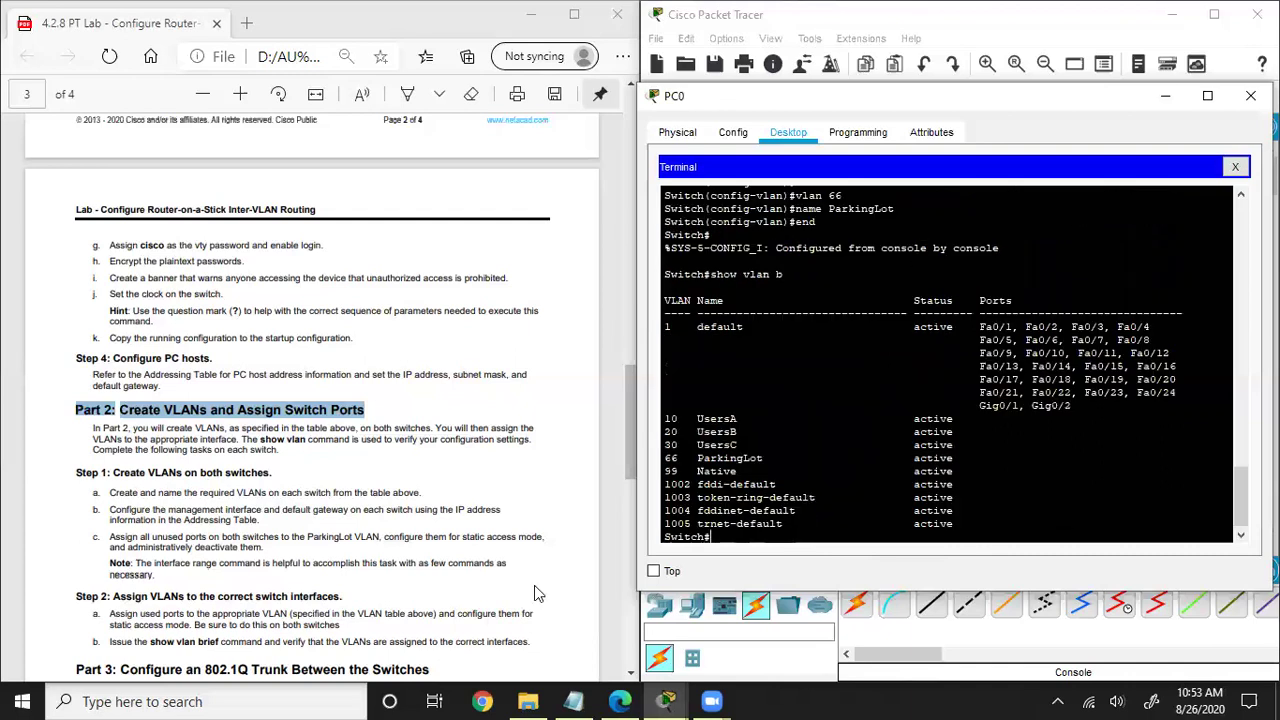
left_click_drag(665, 418, 980, 472)
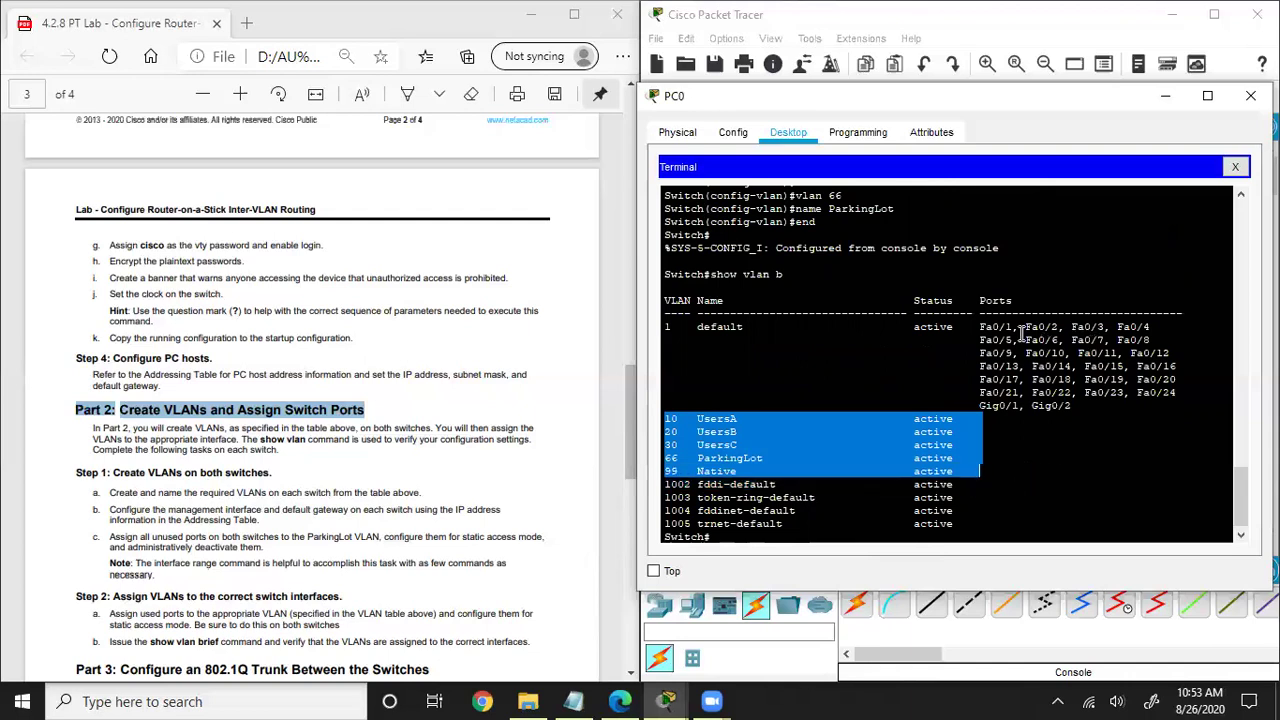
left_click_drag(978, 326, 1158, 338)
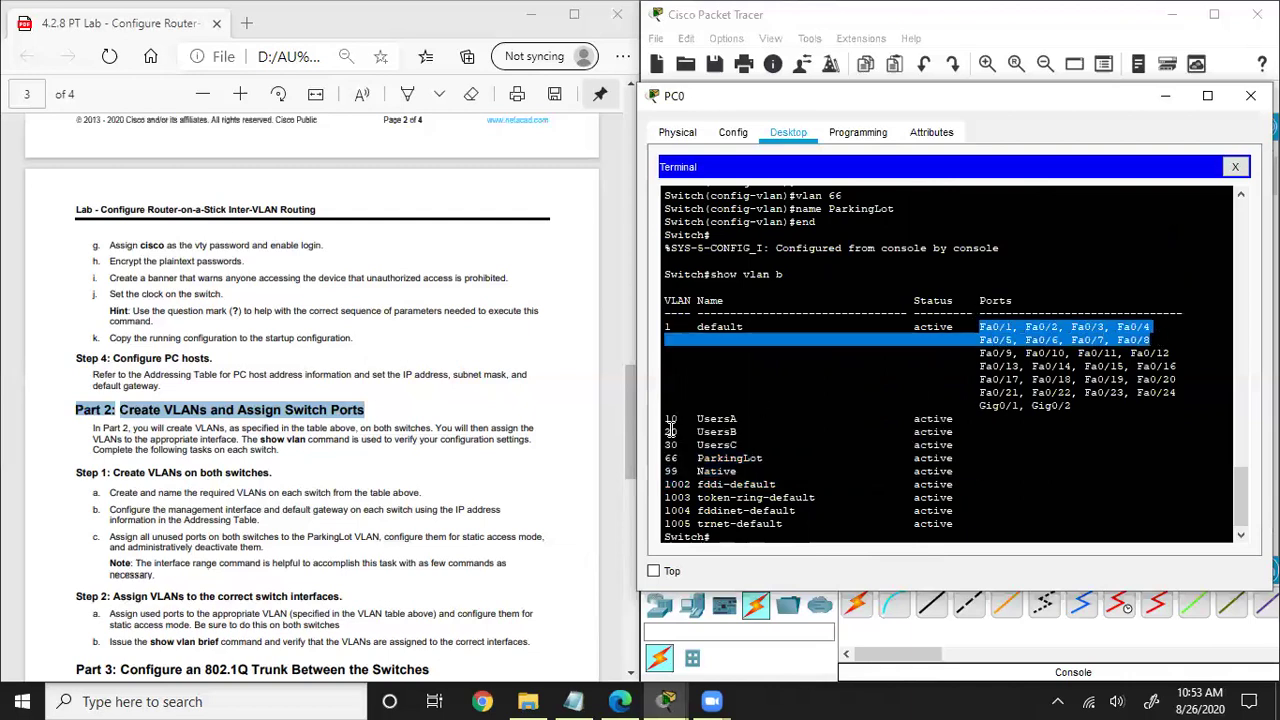
left_click_drag(665, 420, 740, 420)
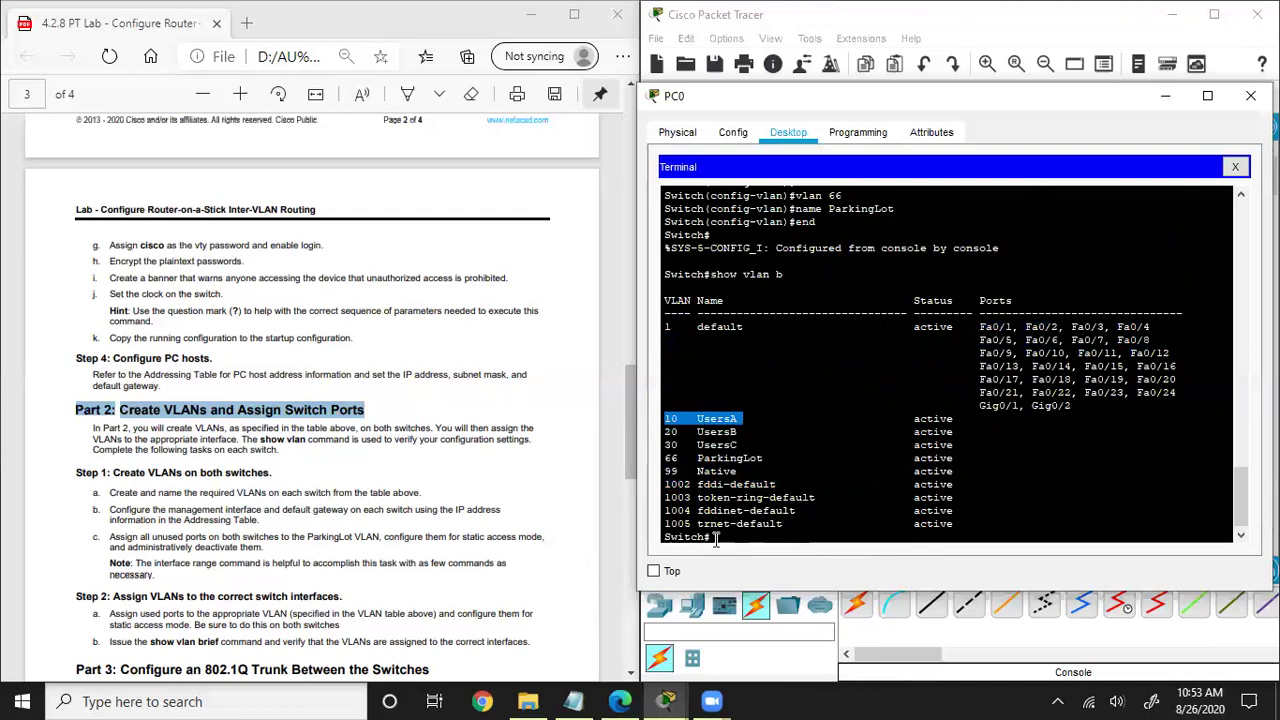
- Enter global configuration mode on the switch and display the available interface options with interface ?
left_click(719, 536)
type("conf t")
key("Return")
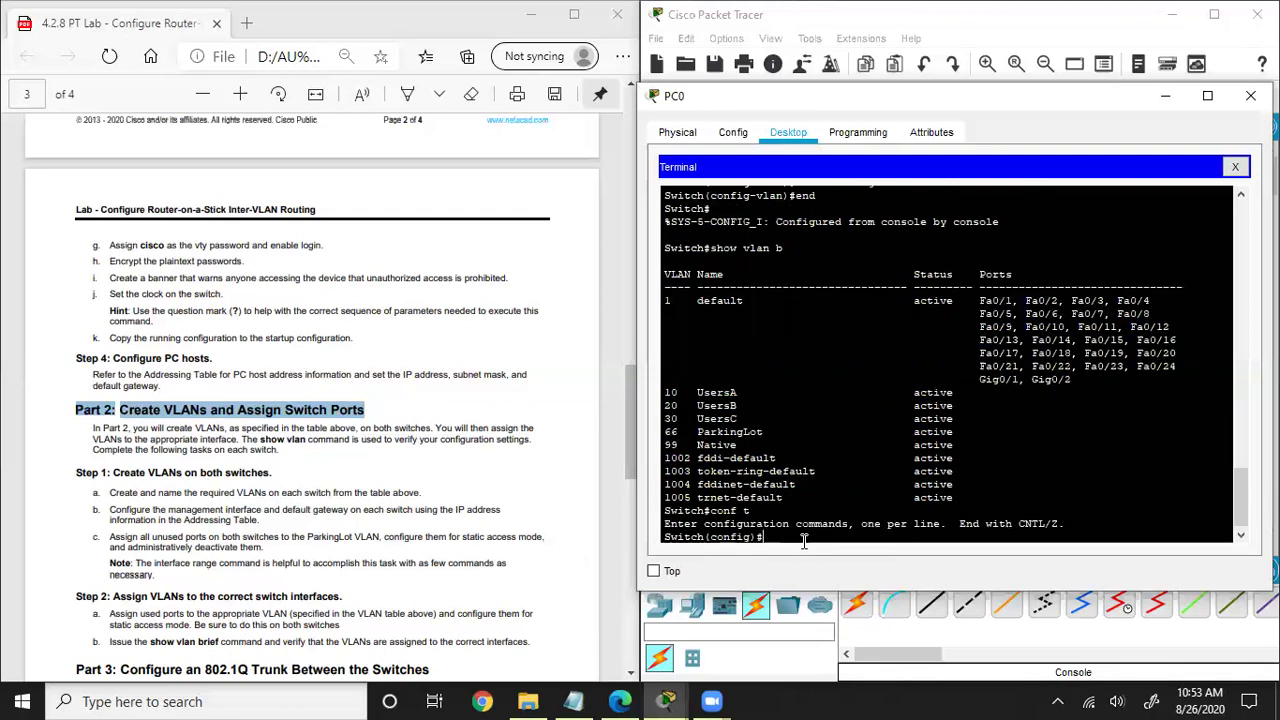
type("interface ?")
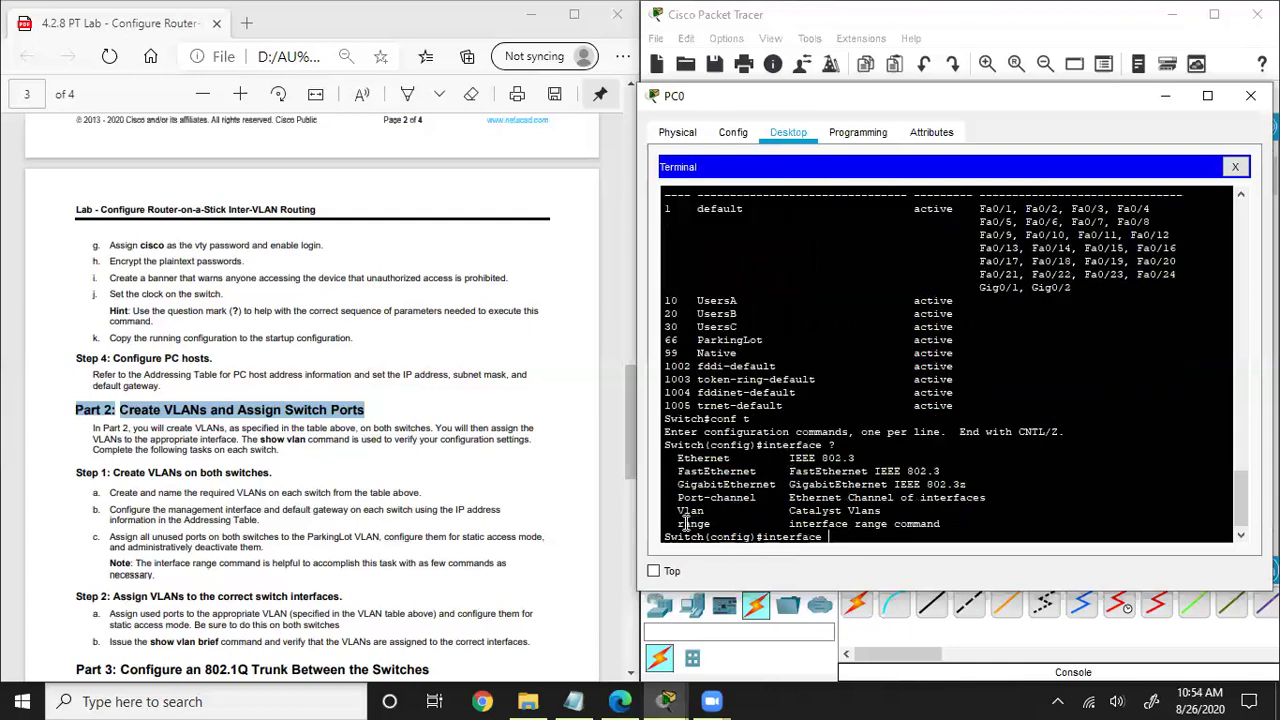
left_click_drag(678, 522, 955, 525)
left_click_drag(847, 531, 862, 538)
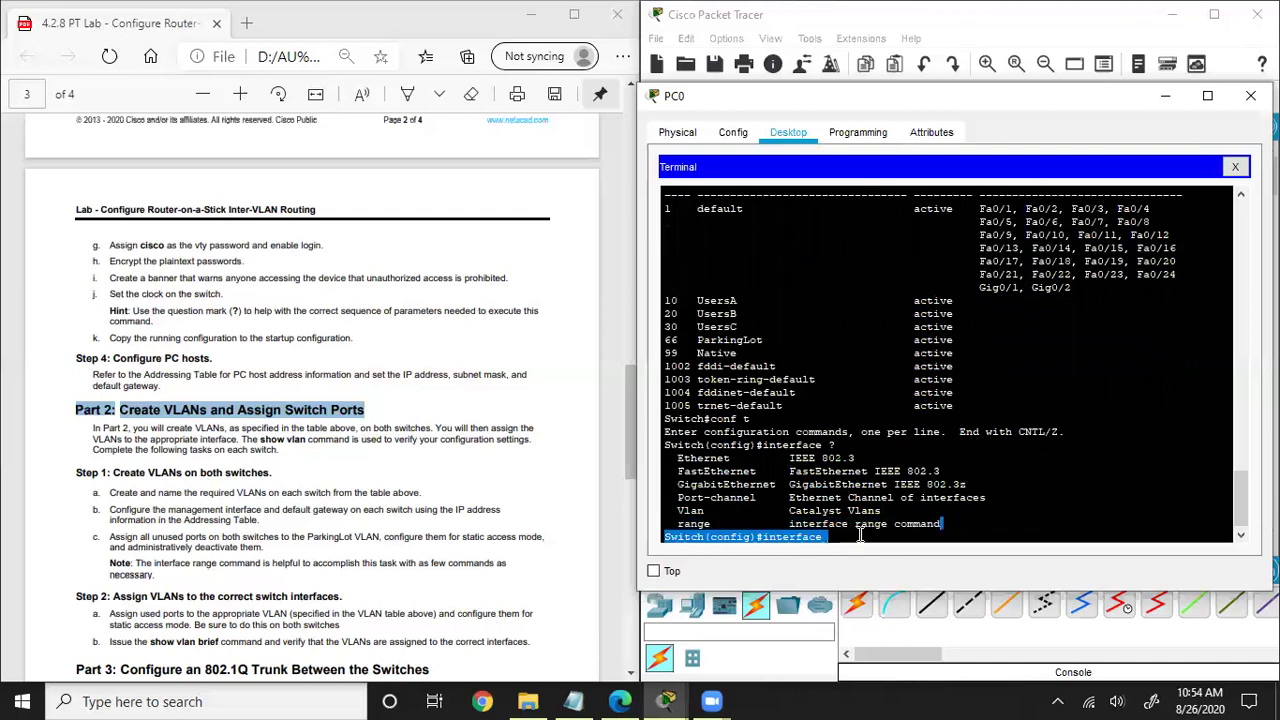
left_click(860, 536)
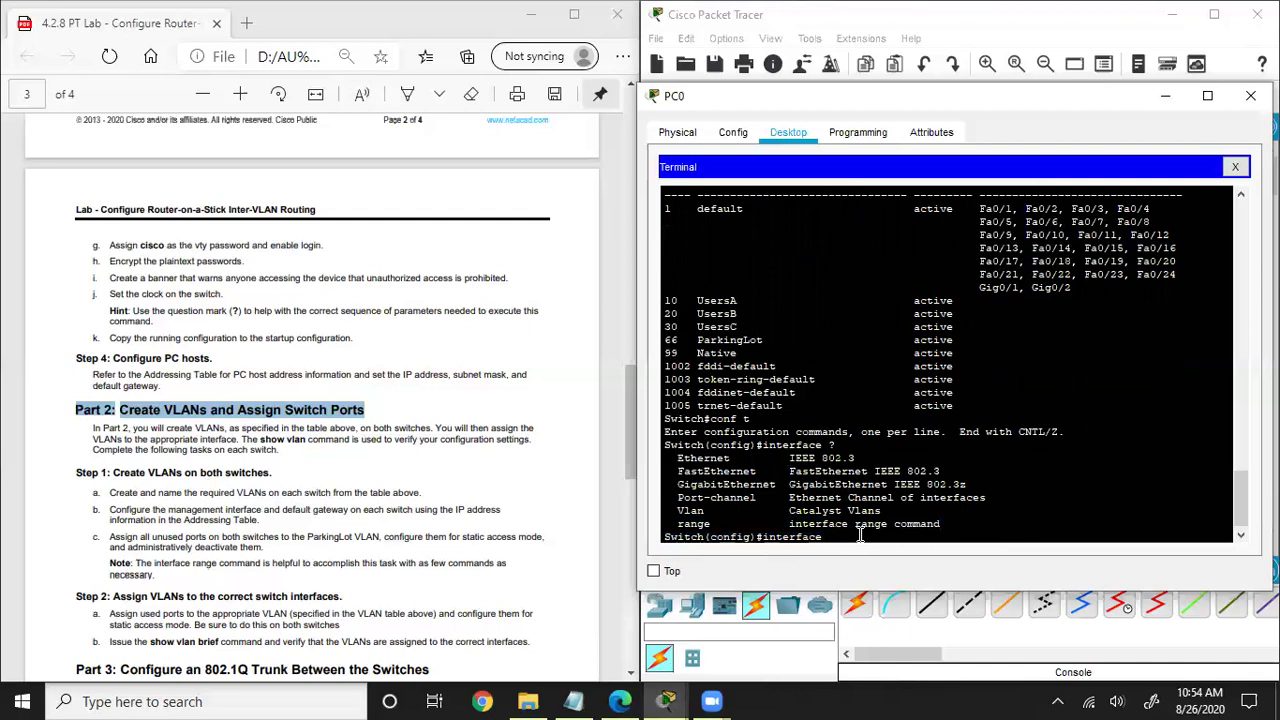
- Select switch ports with interface range f0/1-8 and set them to access mode with switchport mode access
type("range f0/1-2")
key("BackSpace")
type("8")
key("Return")
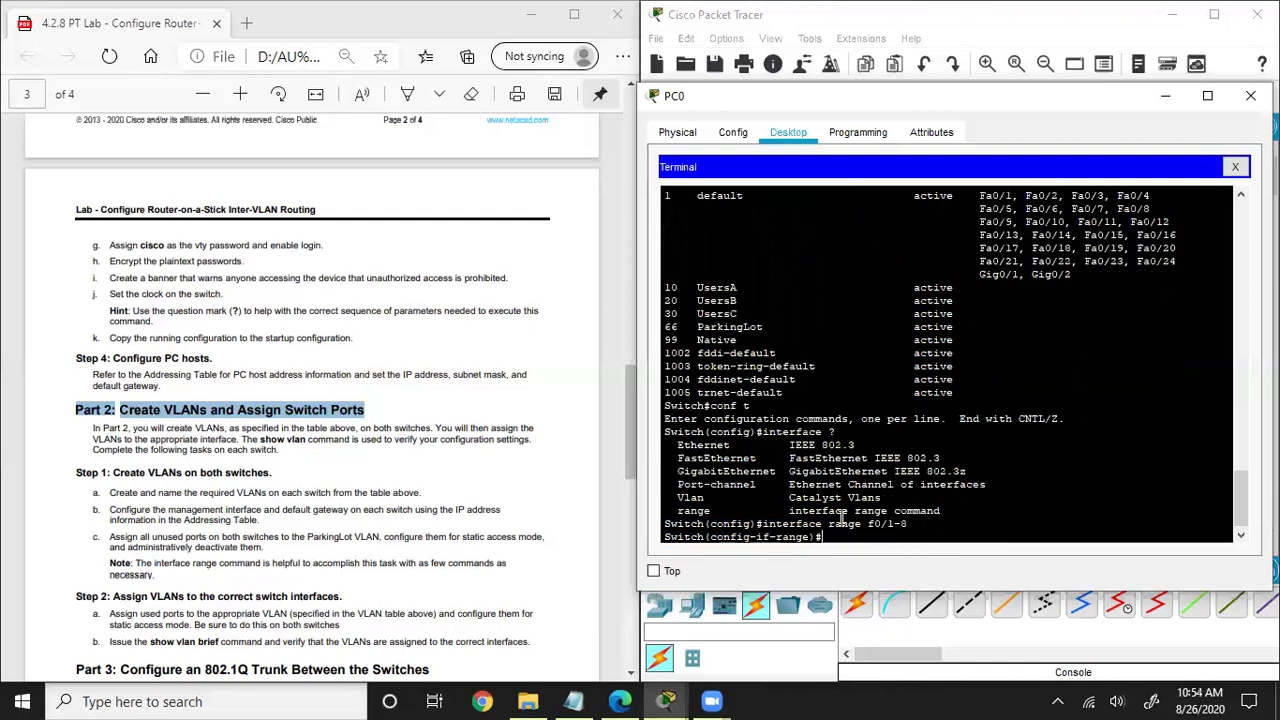
left_click_drag(710, 537, 814, 538)
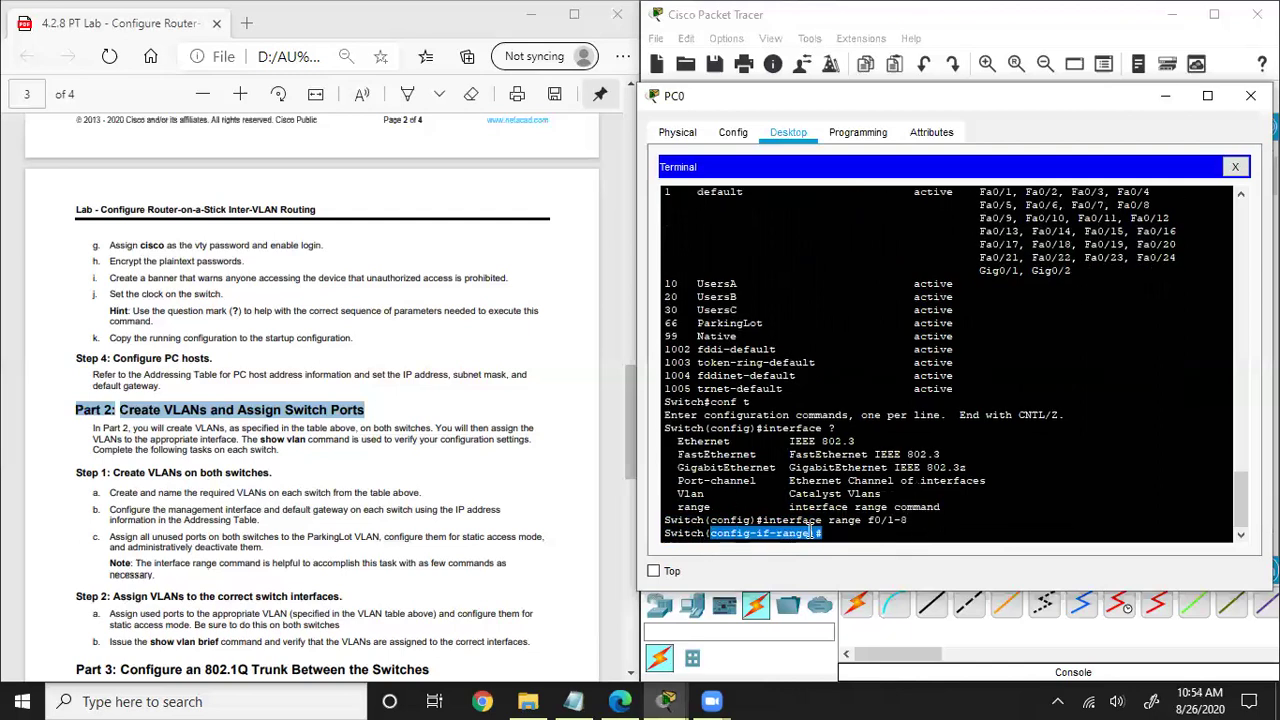
left_click(843, 533)
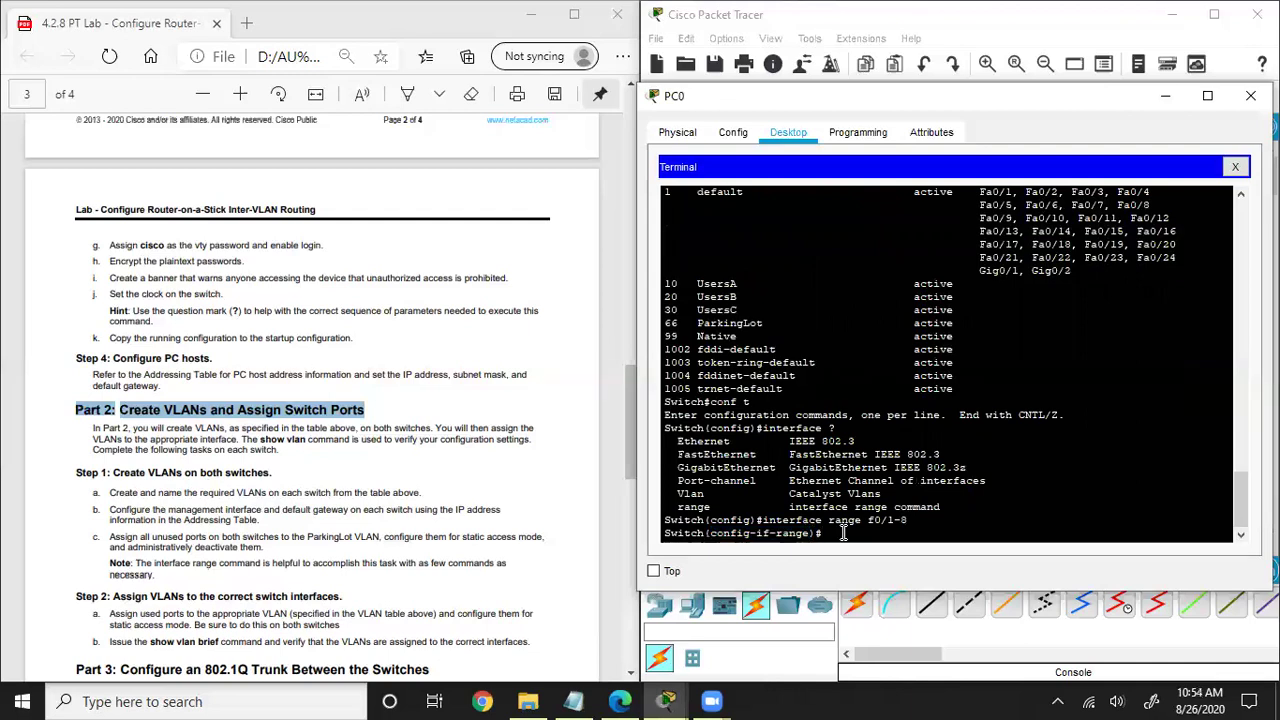
left_click(238, 410)
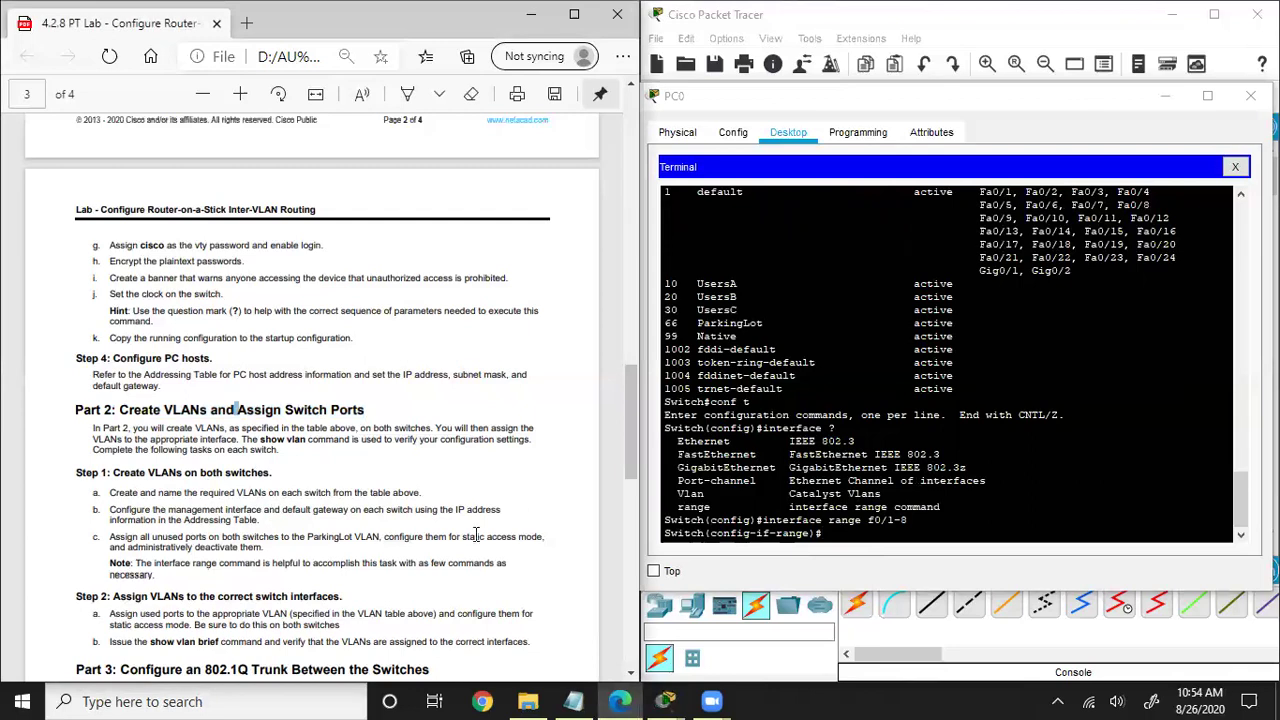
left_click(850, 535)
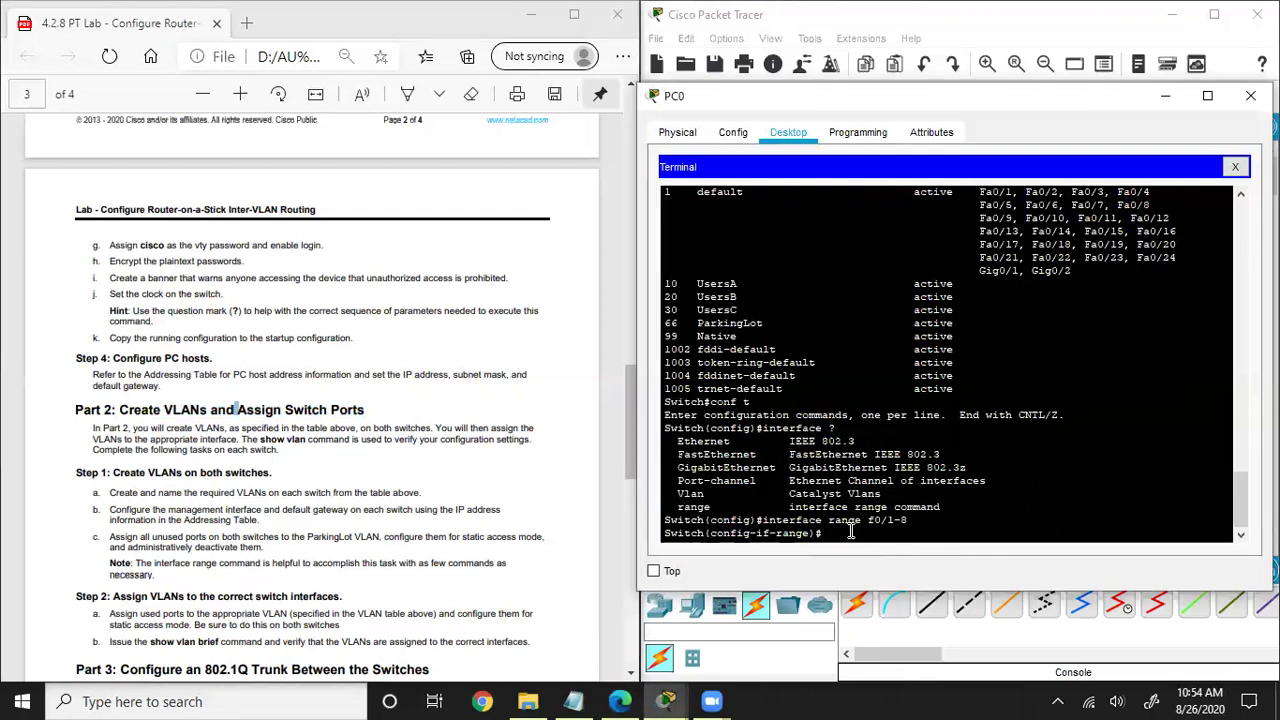
type("swi")
key("Tab")
type("m")
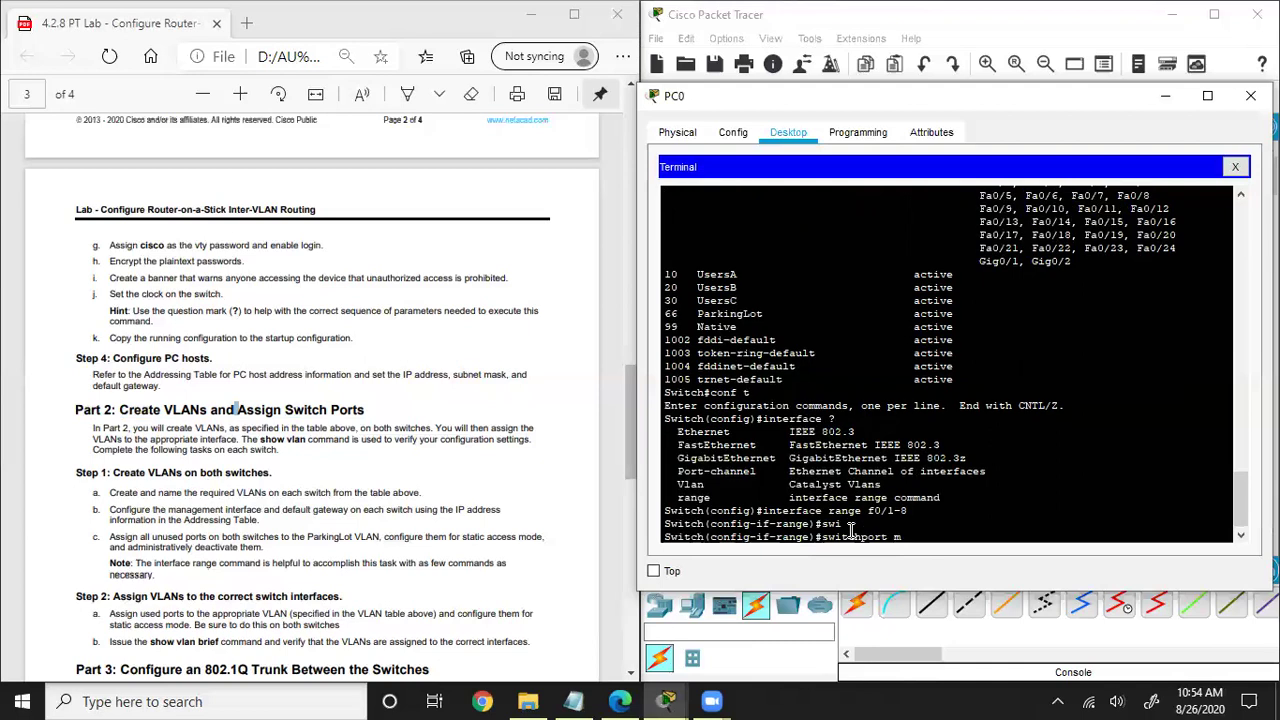
type("ode access")
key("Return")
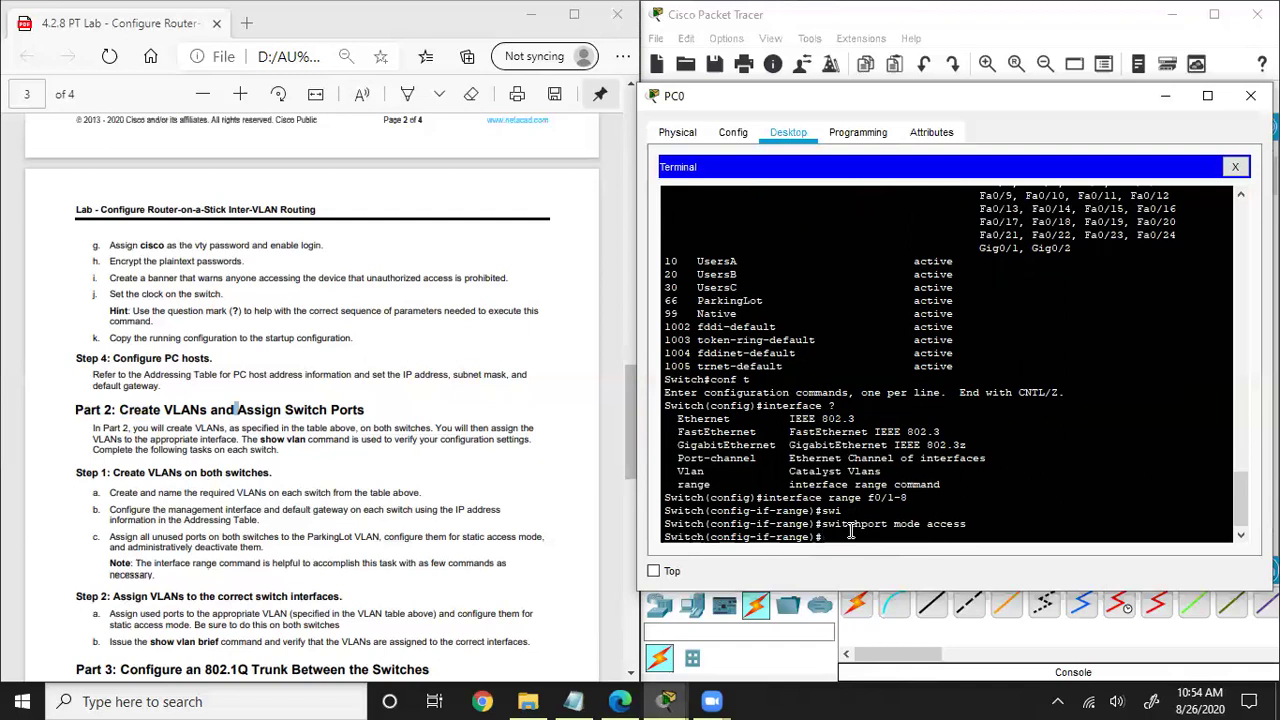
- Assign the selected port range to VLAN 10 with switchport access vlan 10
type("switchpor")
key("Tab")
type("access")
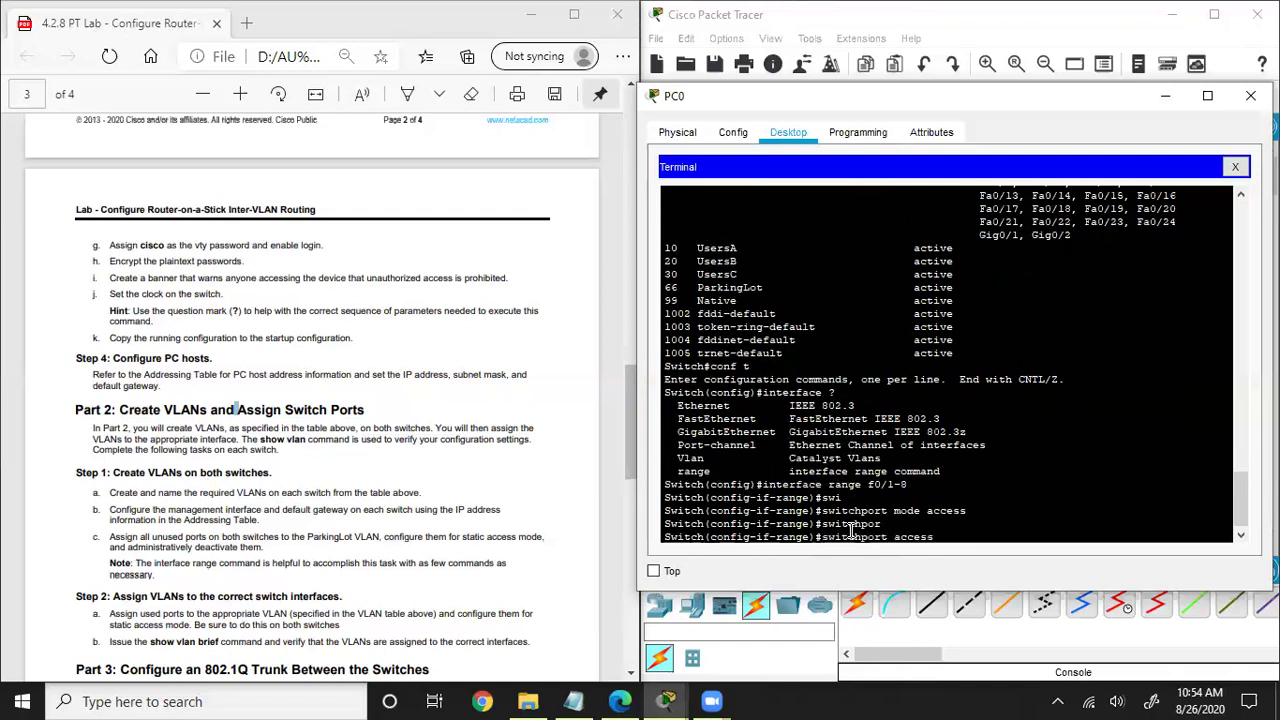
type(" vlan 10")
key("Return")
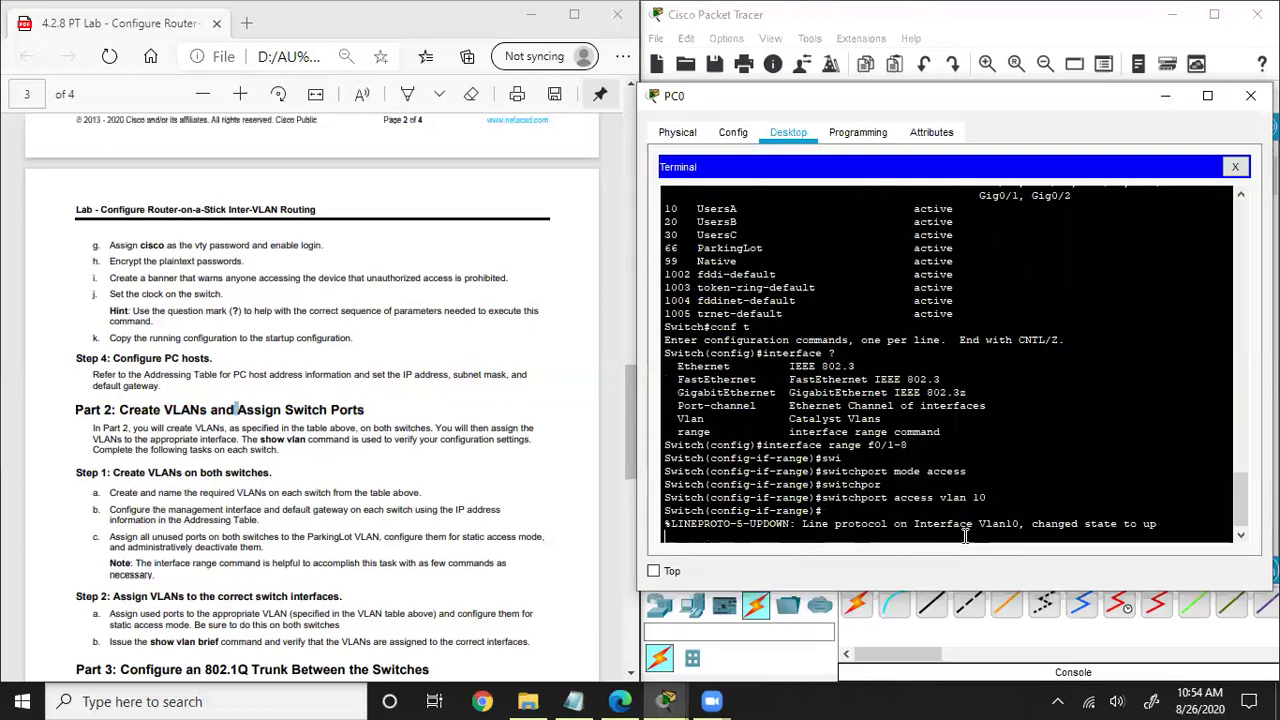
key("Return")
- Exit to the switch's privileged EXEC mode and list the VLANs again with show vlan b
type("exit")
key("Return")
type("exit")
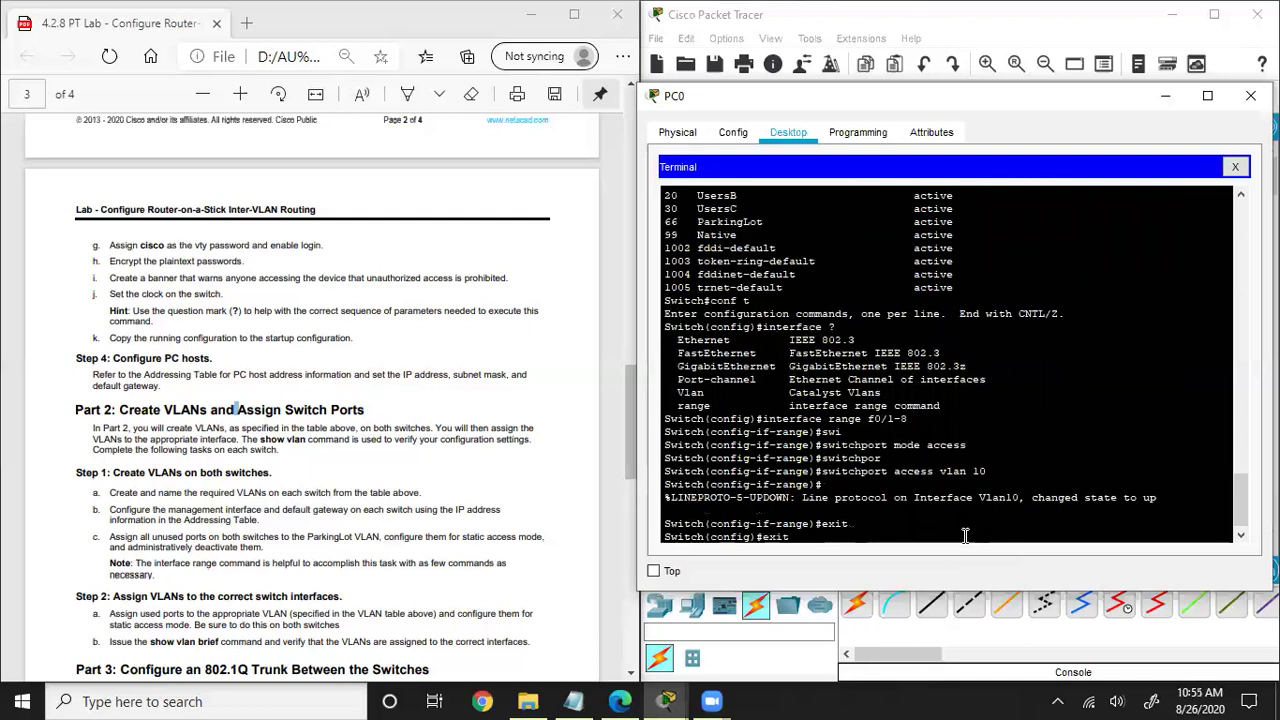
key("Return")
type("show vlan b")
key("Return")
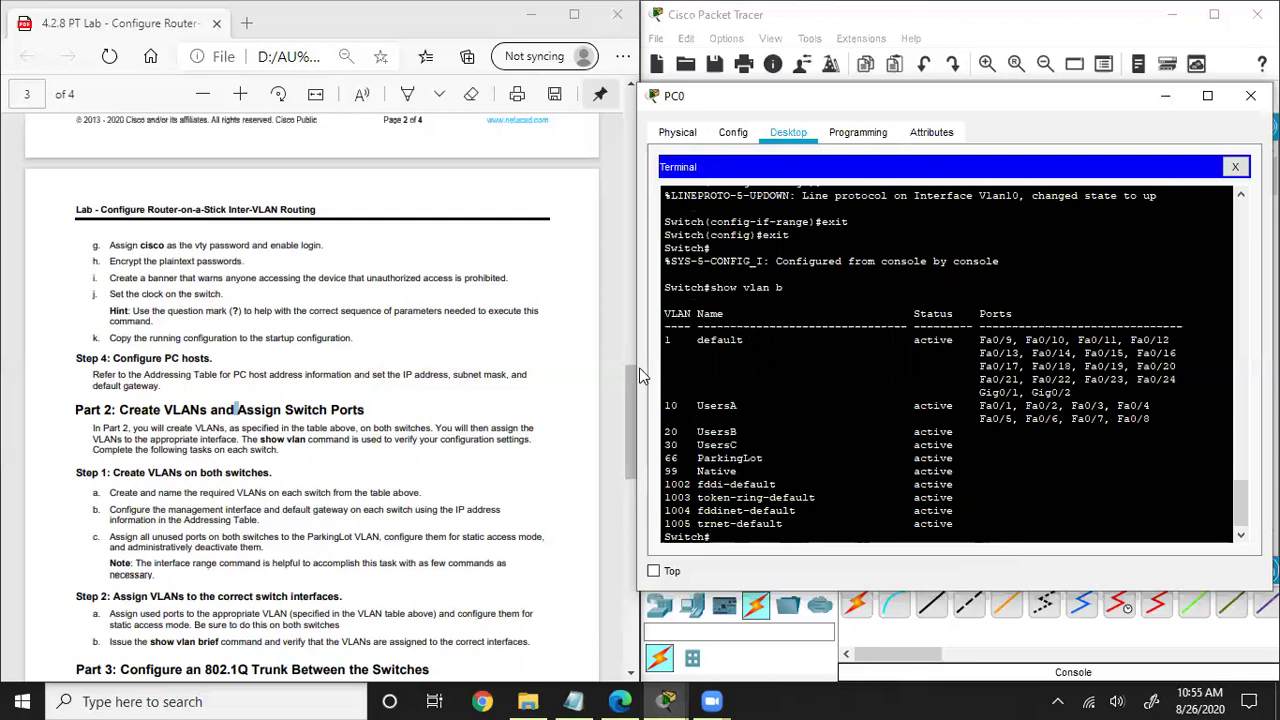
- Widen the PC0 window and compare the ports listed under the default VLAN with those under VLAN 10
left_click_drag(634, 366, 490, 366)
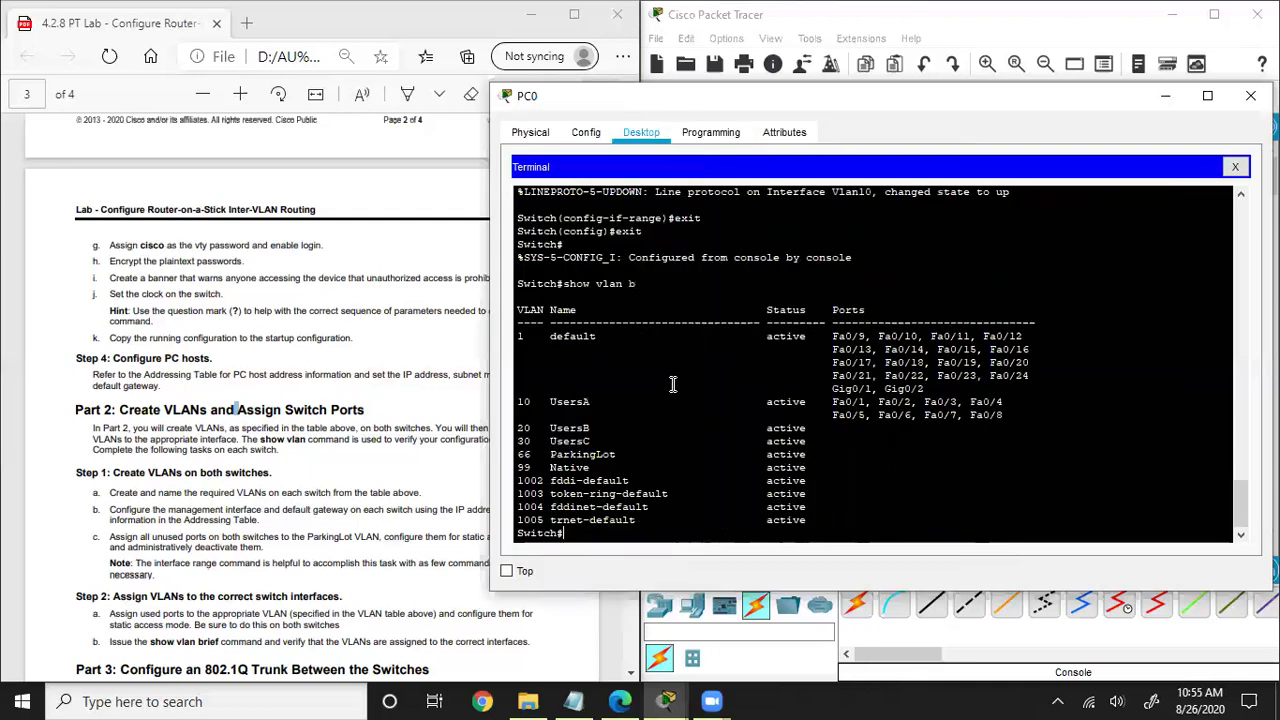
left_click_drag(836, 336, 925, 388)
left_click(521, 335)
double_click(581, 336)
left_click_drag(835, 401, 1003, 417)
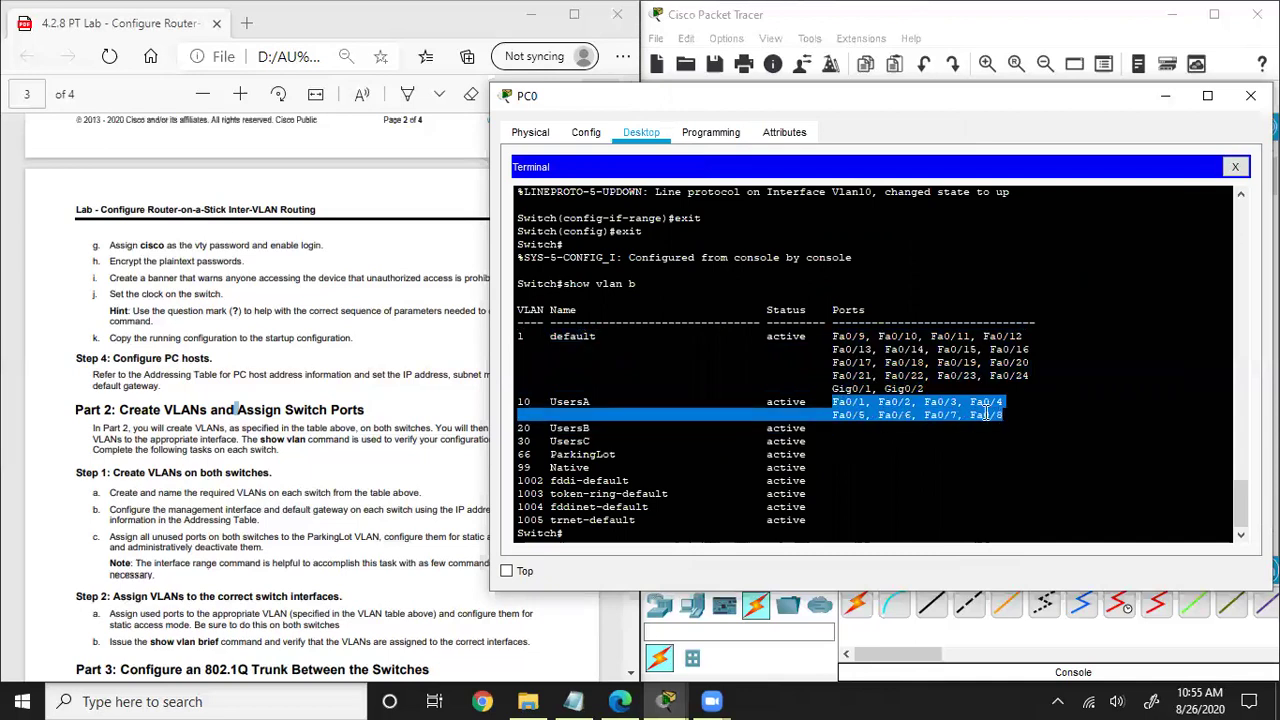
left_click(527, 401)
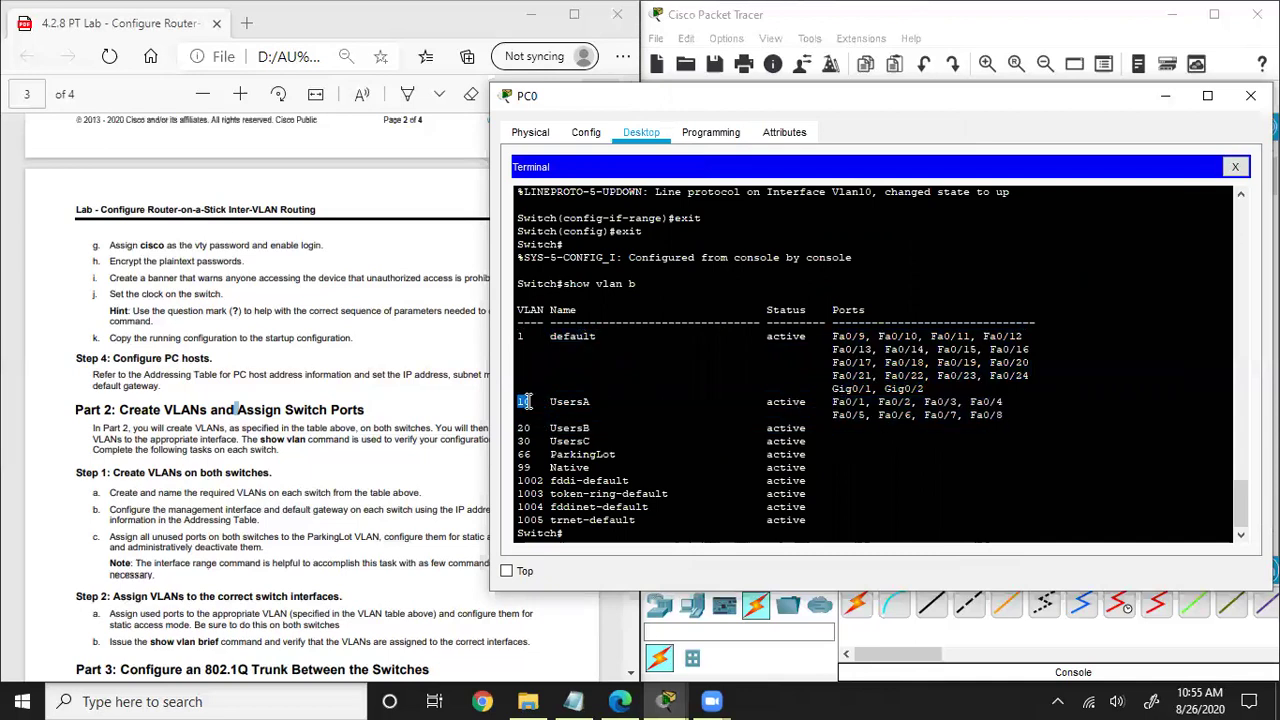
triple_click(567, 401)
left_click(567, 401)
- Minimize the PC0 window and shift Router0 and Switch0 slightly to the left in the logical topology
left_click(1166, 100)
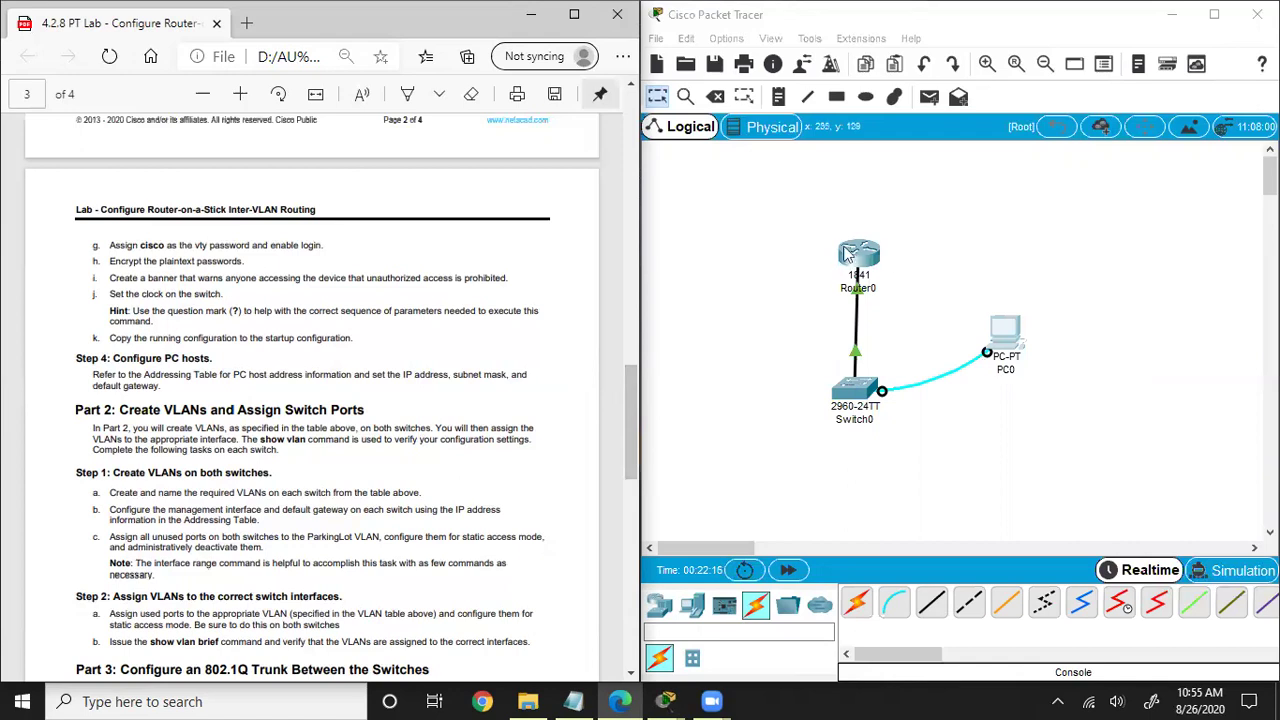
mouse_move(845, 255)
left_mouse_down()
mouse_move(826, 257)
mouse_move(838, 260)
left_mouse_up()
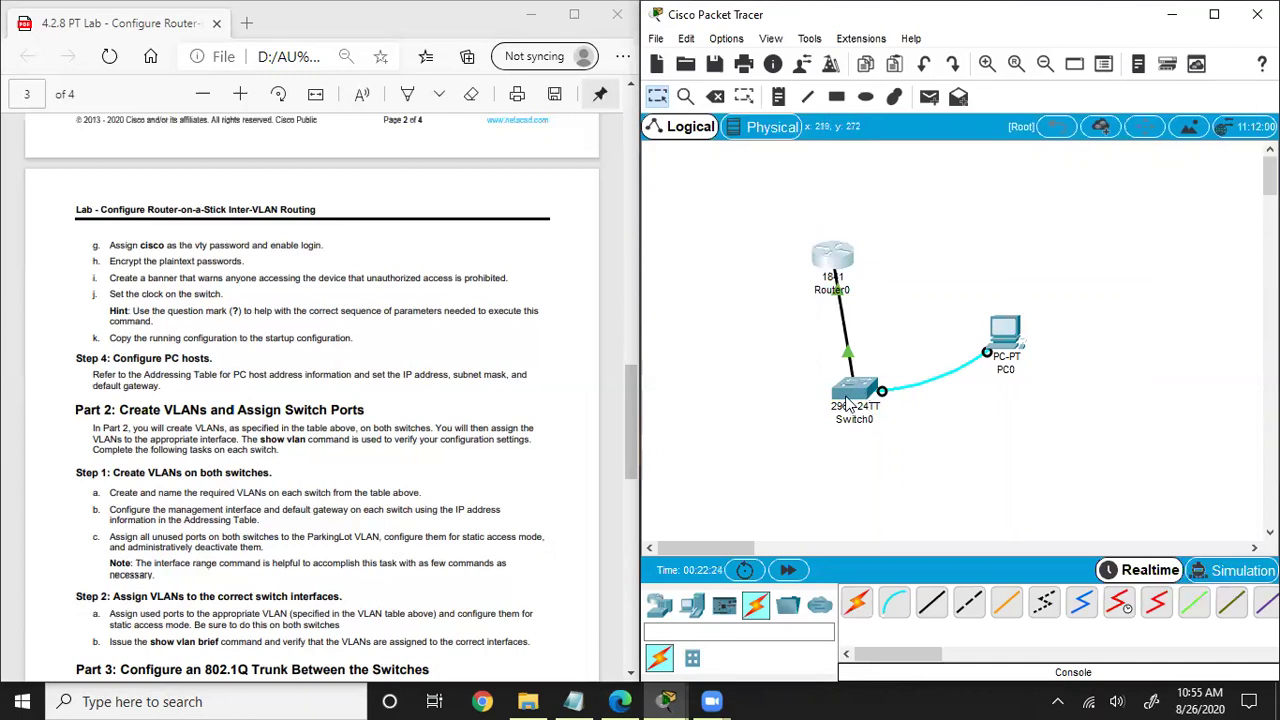
left_click_drag(854, 393, 847, 400)
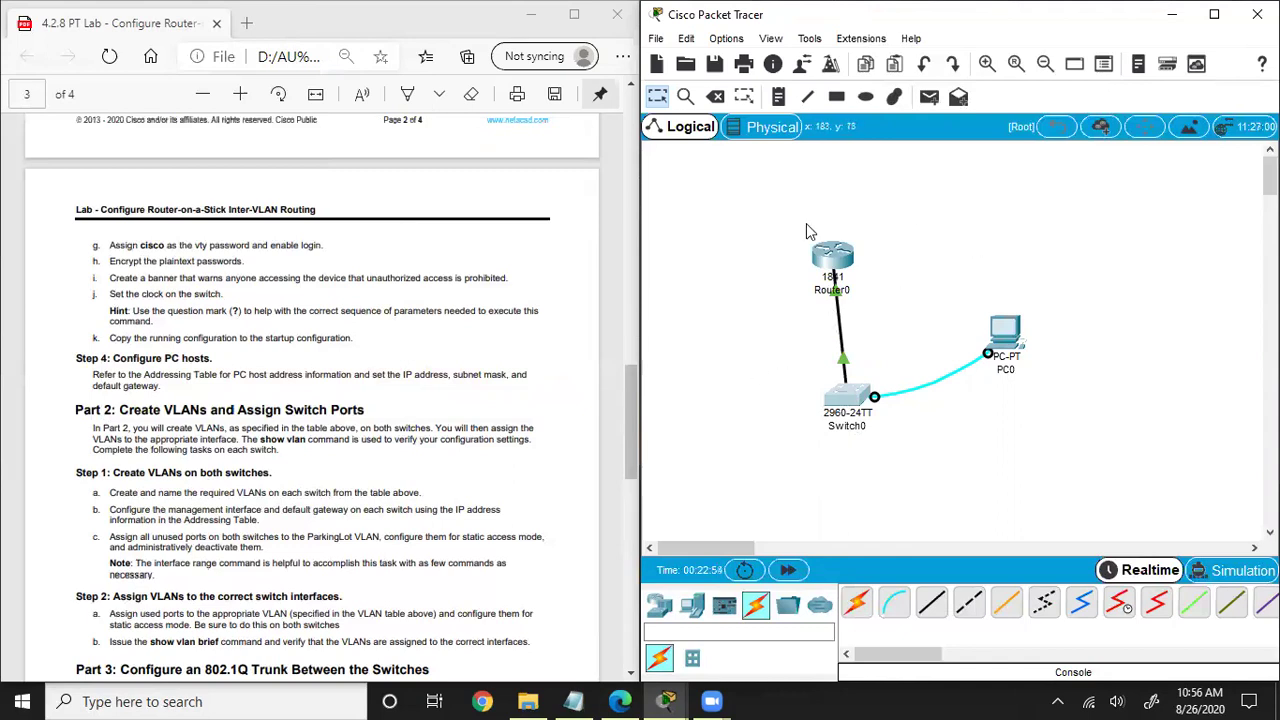
left_click_drag(830, 258, 806, 242)
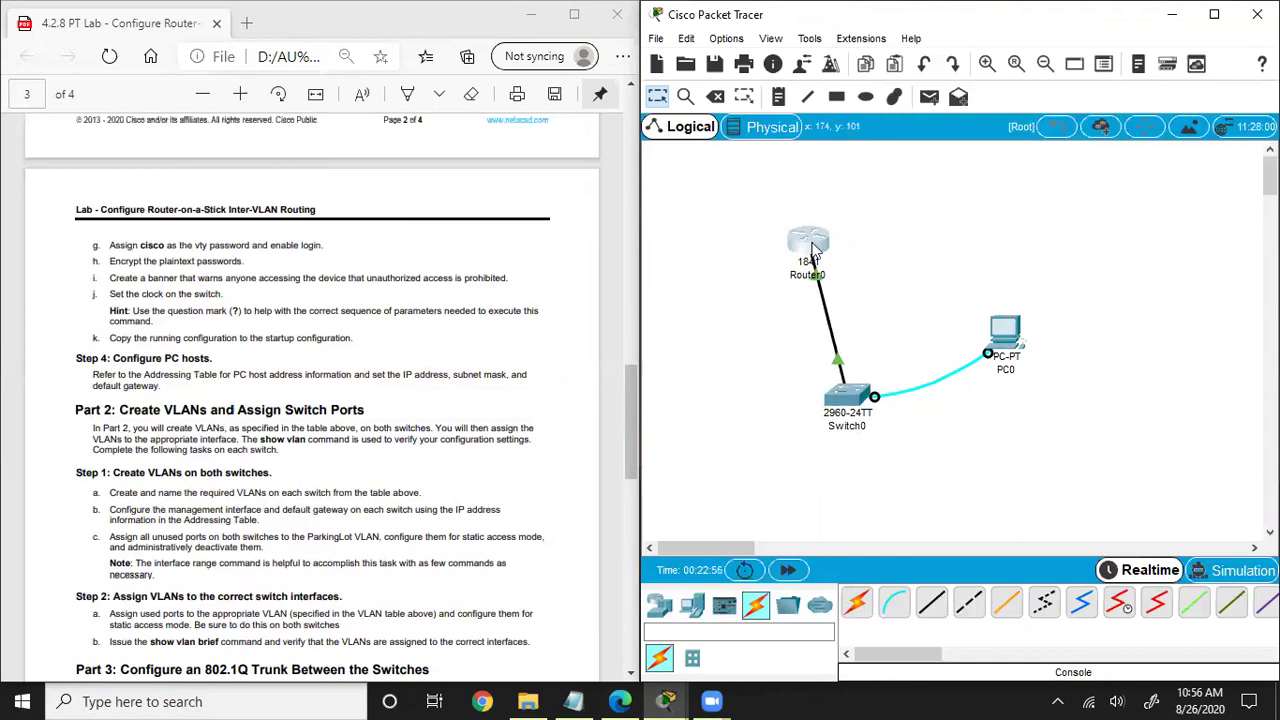
left_click_drag(848, 400, 830, 396)
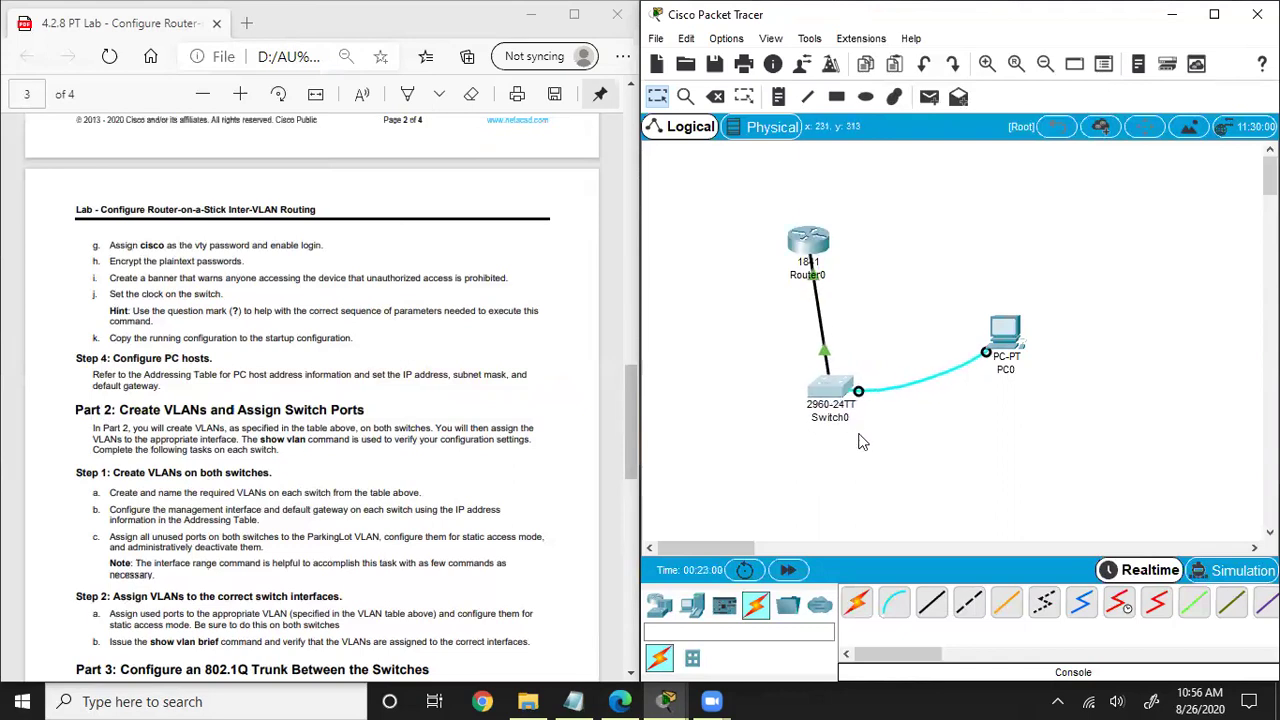